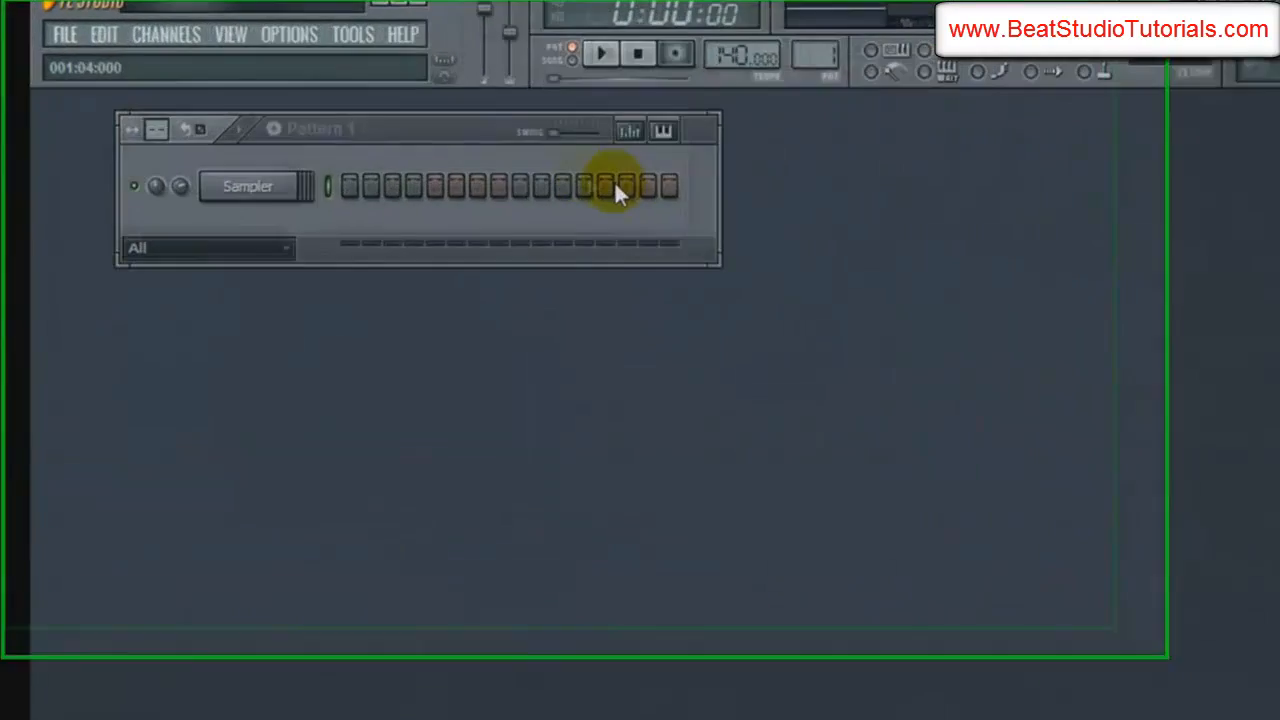
Step: Open the file settings and browse for a drum kit folder to fill the first browser extra search folder slot
left_click(334, 37)
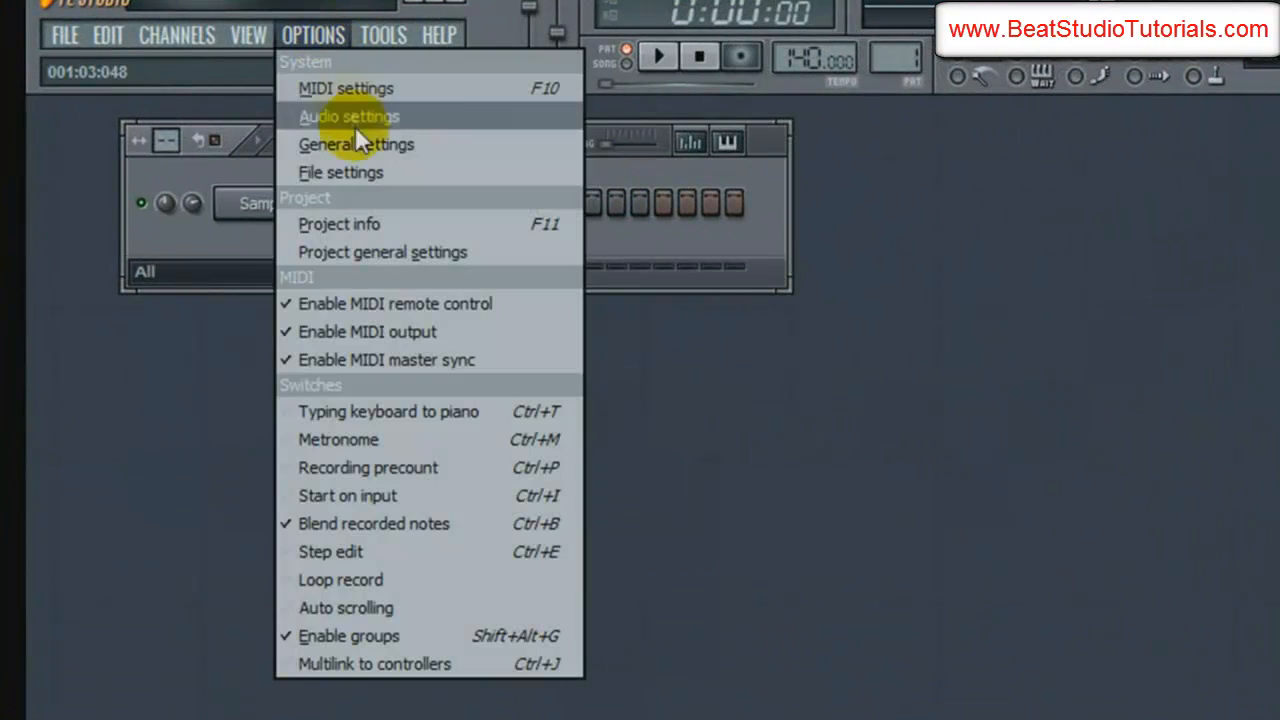
left_click(368, 168)
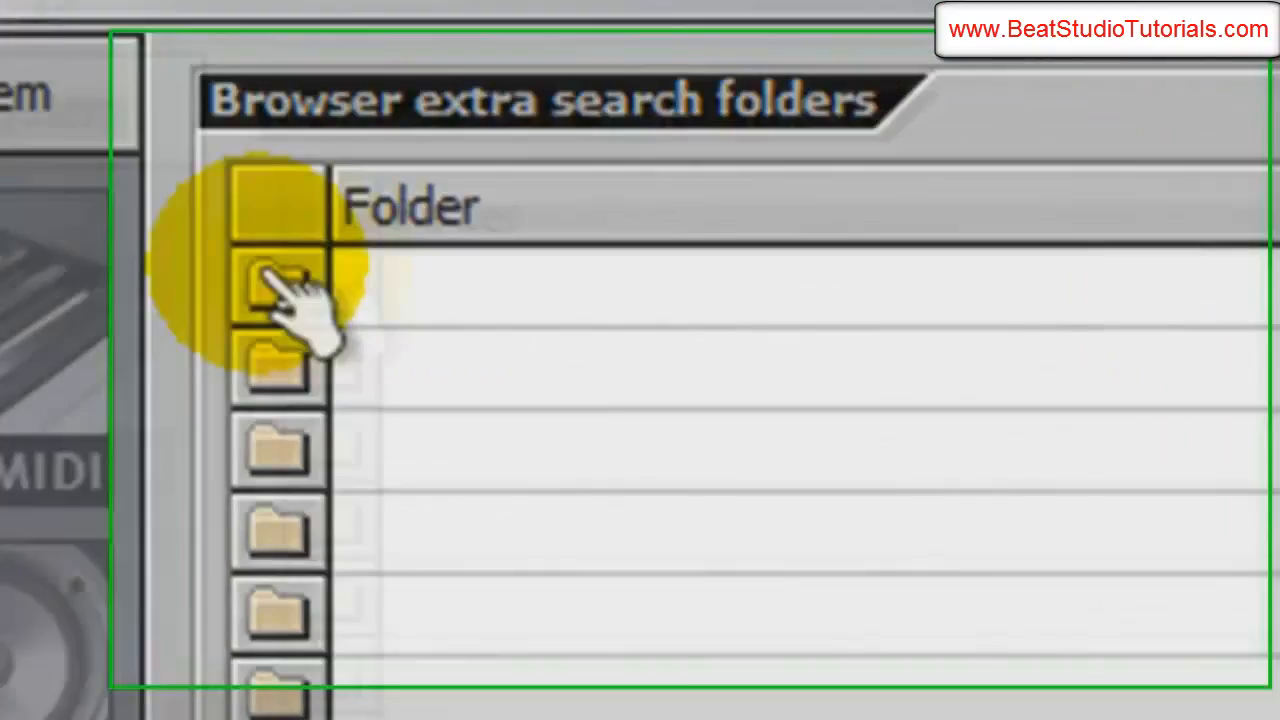
left_click(861, 327)
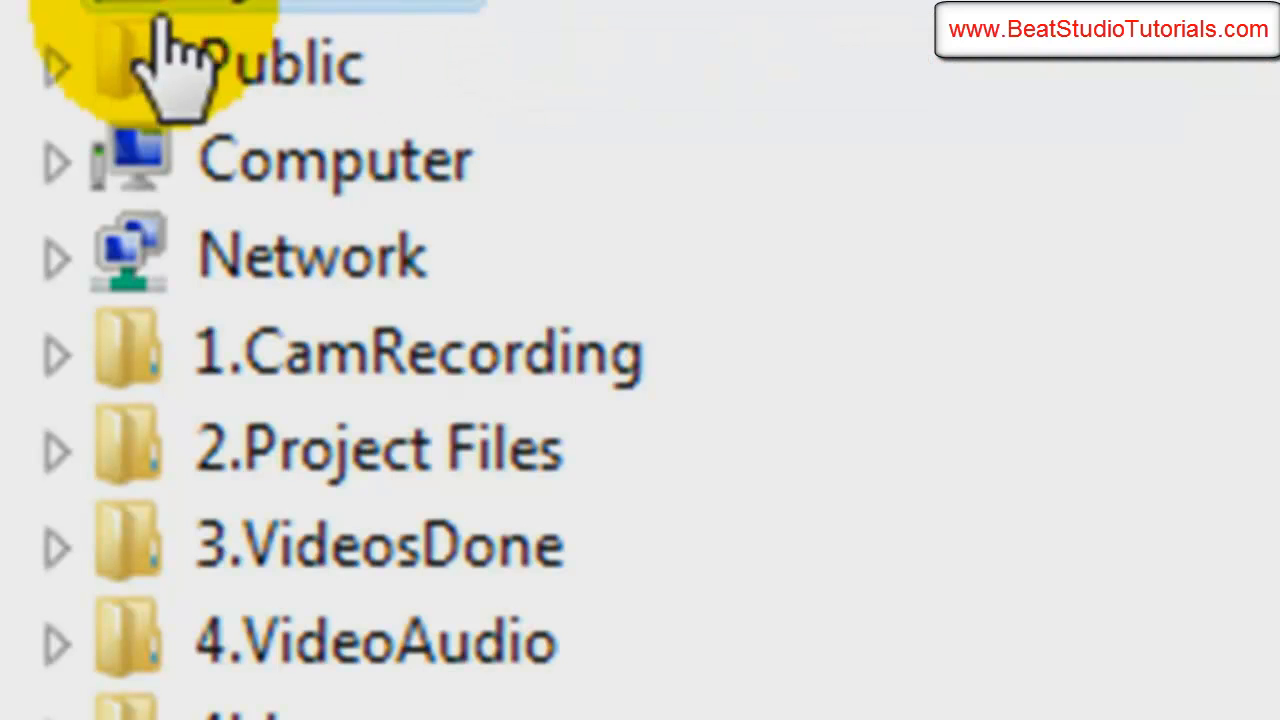
left_click(80, 2)
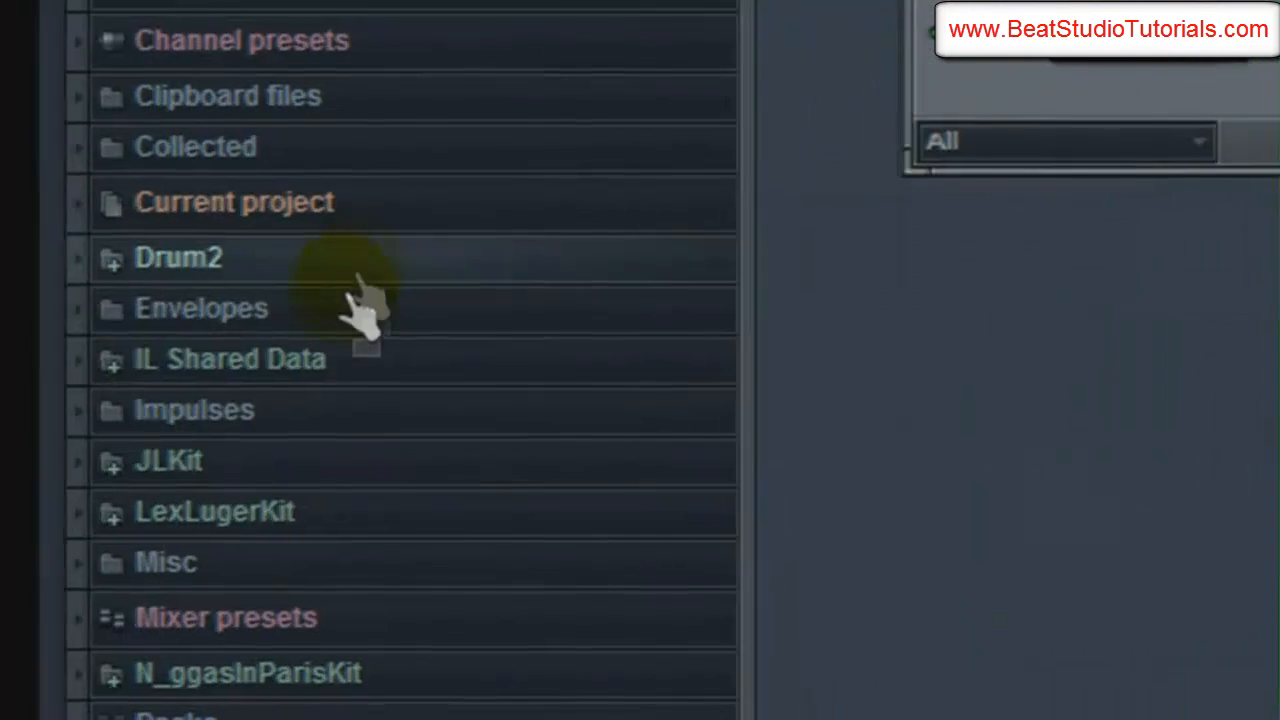
Step: Load CrispKick and JLSnare from the JLKit folder as channels and extend the pattern to 64 steps
left_click(260, 462)
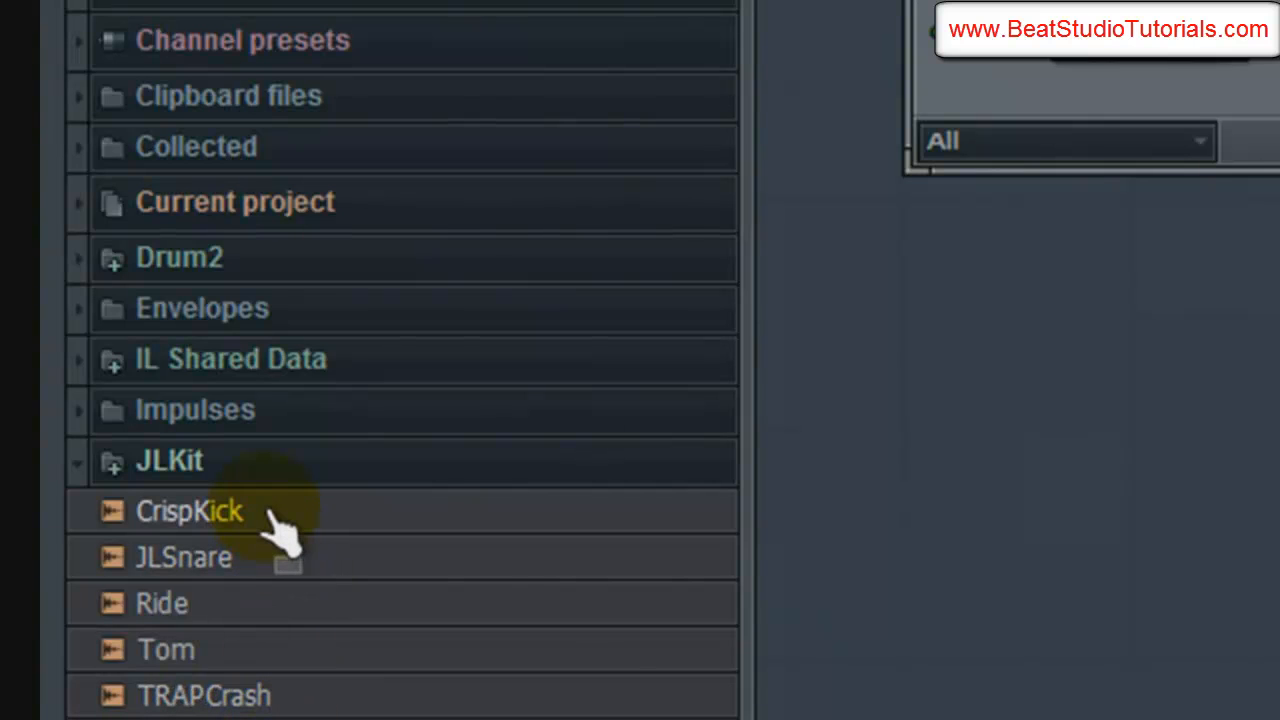
left_click_drag(280, 530, 1050, 140)
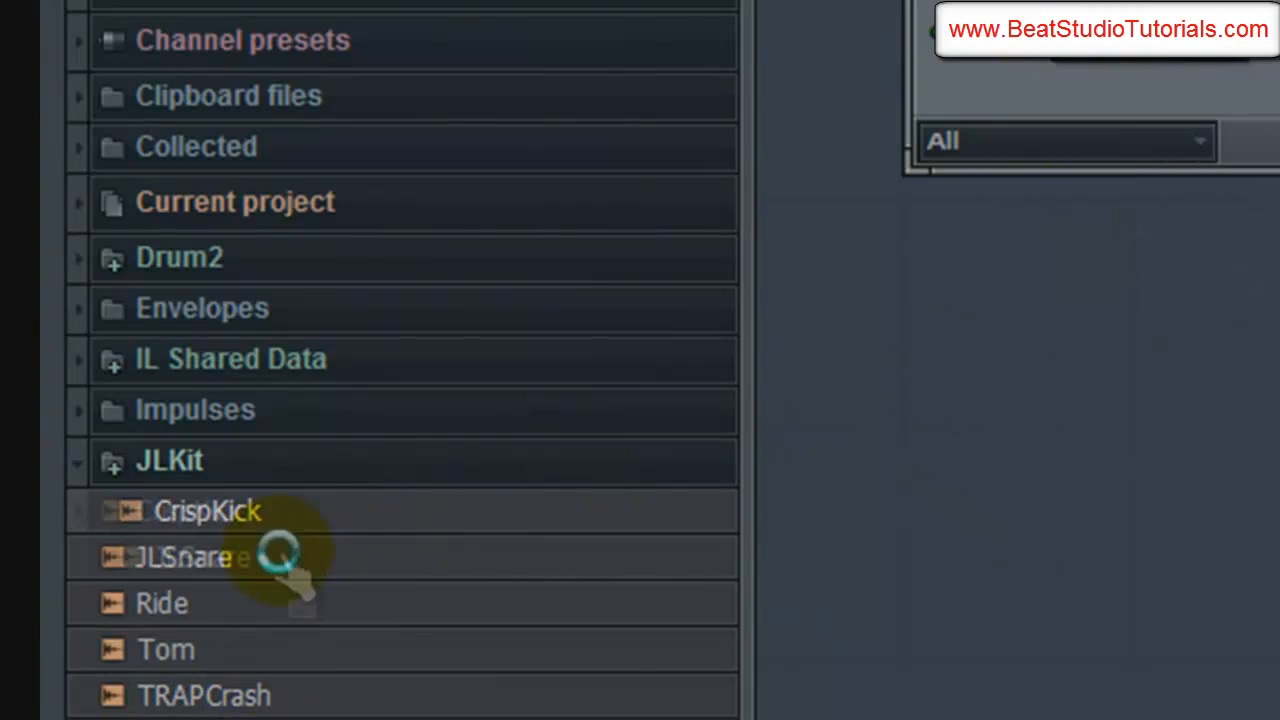
left_click_drag(277, 551, 1017, 63)
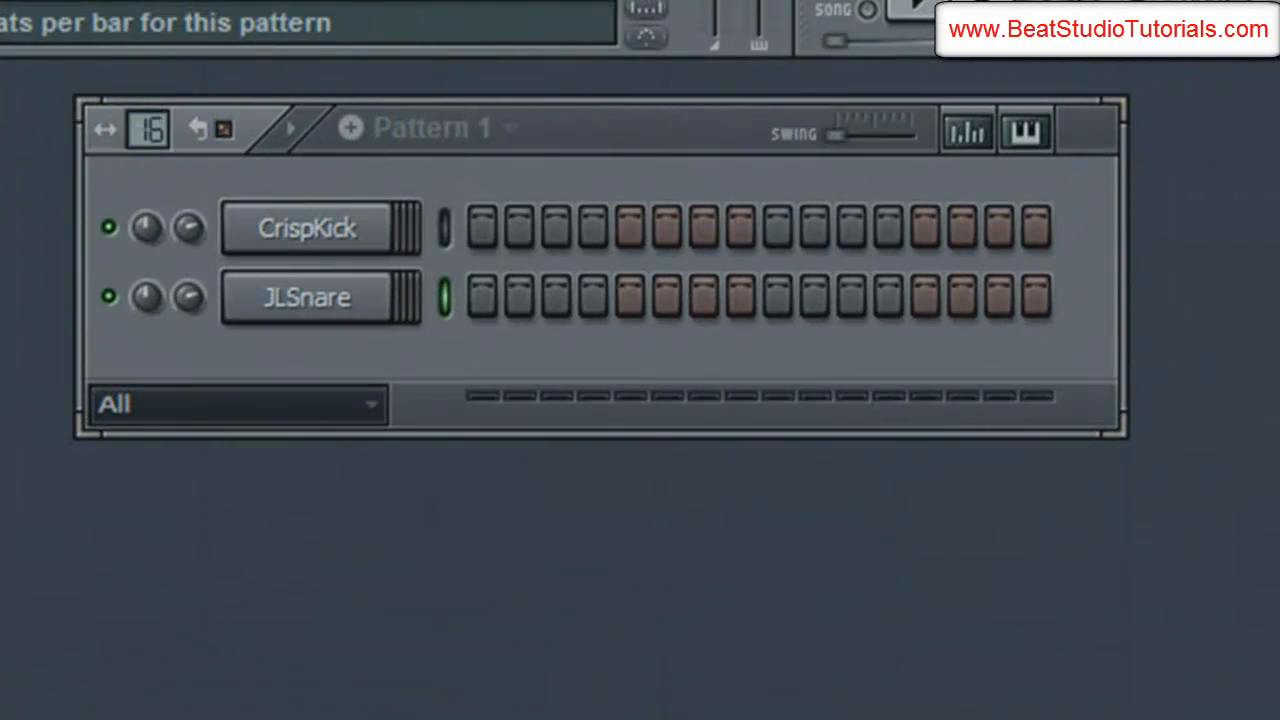
left_click_drag(148, 130, 148, 90)
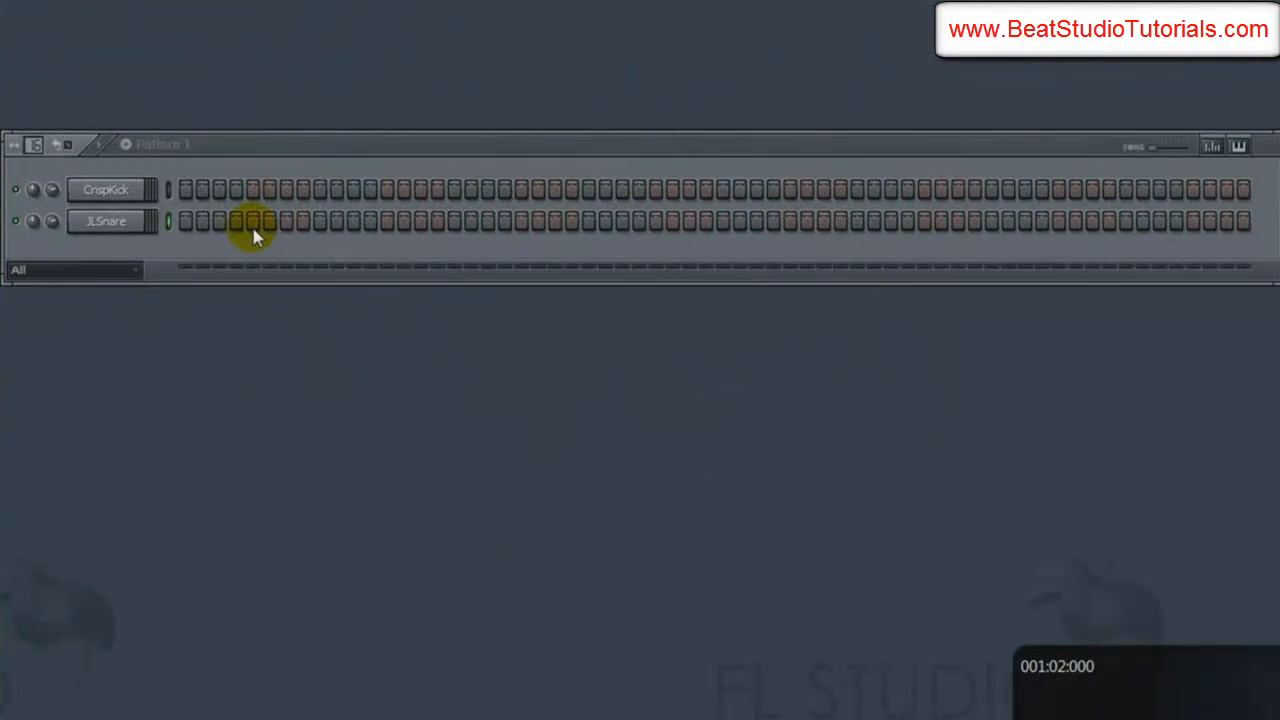
Step: Place JLSnare hits every eight steps, on steps 5, 13, 21, 29, 37, 45, 53 and 61
left_click(253, 229)
right_click(253, 228)
left_click(253, 221)
left_click(387, 221)
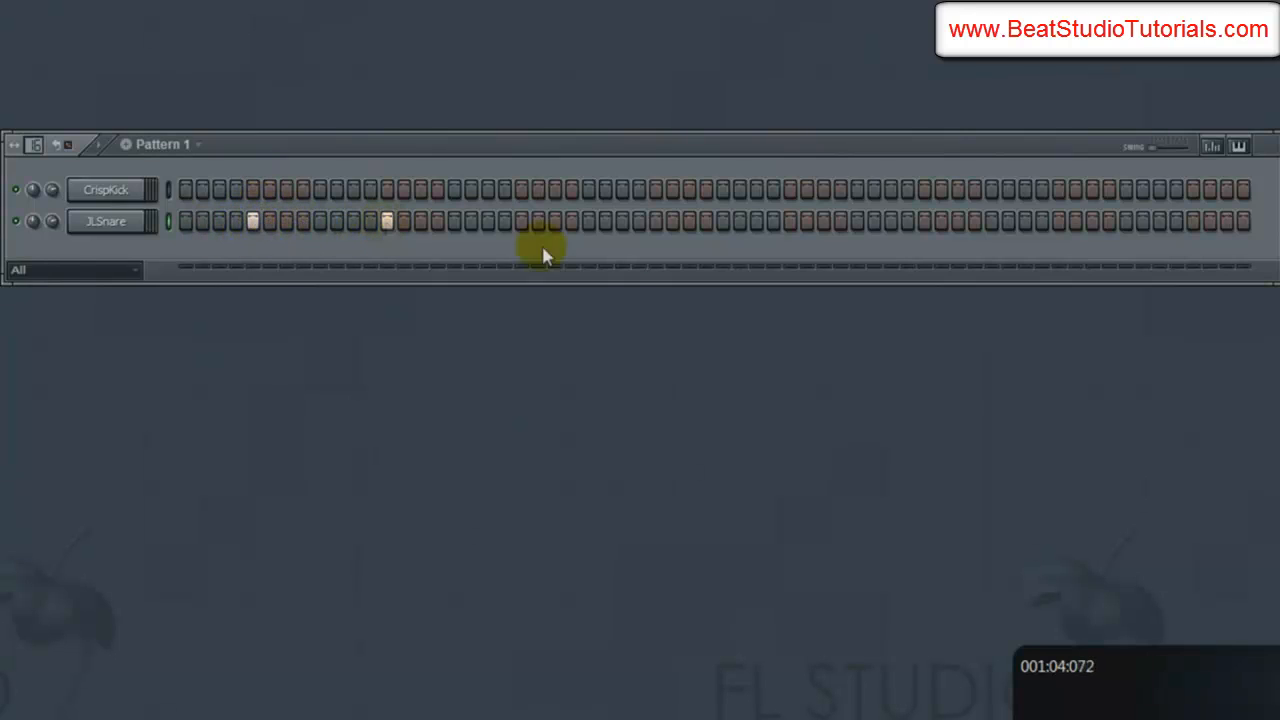
left_click(520, 221)
left_click(790, 221)
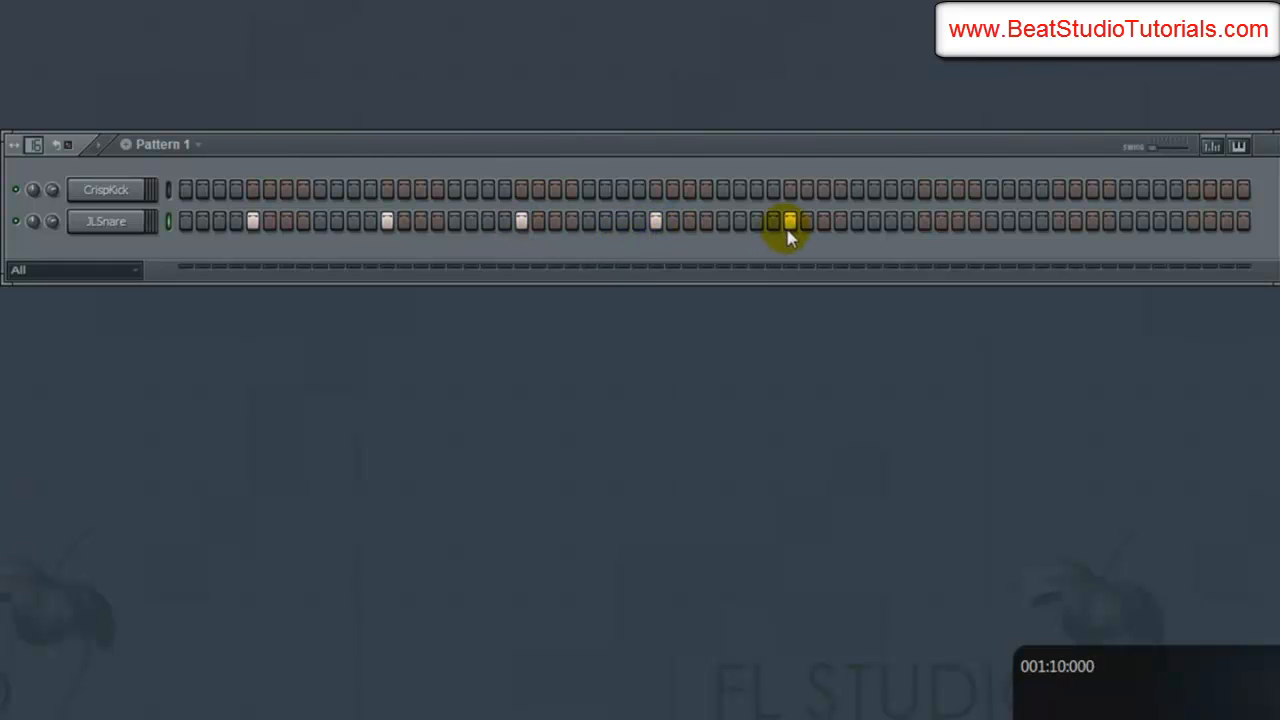
left_click(924, 221)
left_click(1055, 221)
left_click(1195, 221)
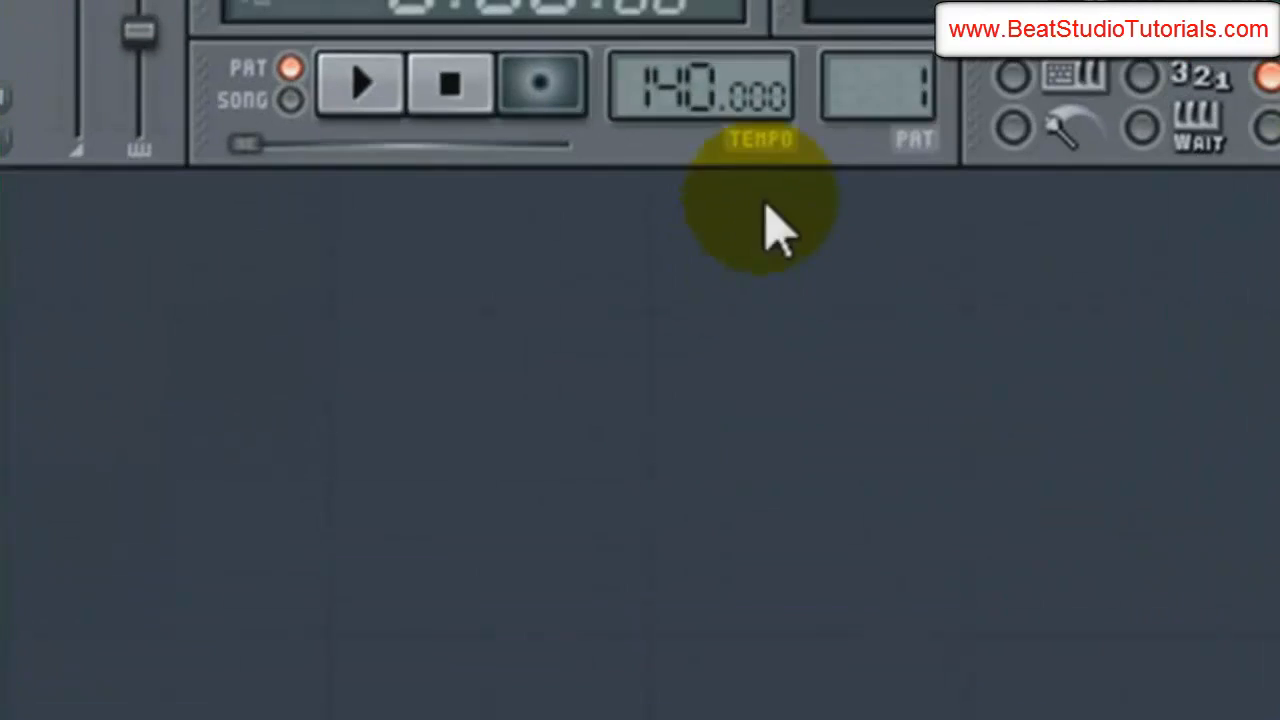
Step: Set the project tempo to 84 and restretch all channels
left_click_drag(663, 109, 663, 220)
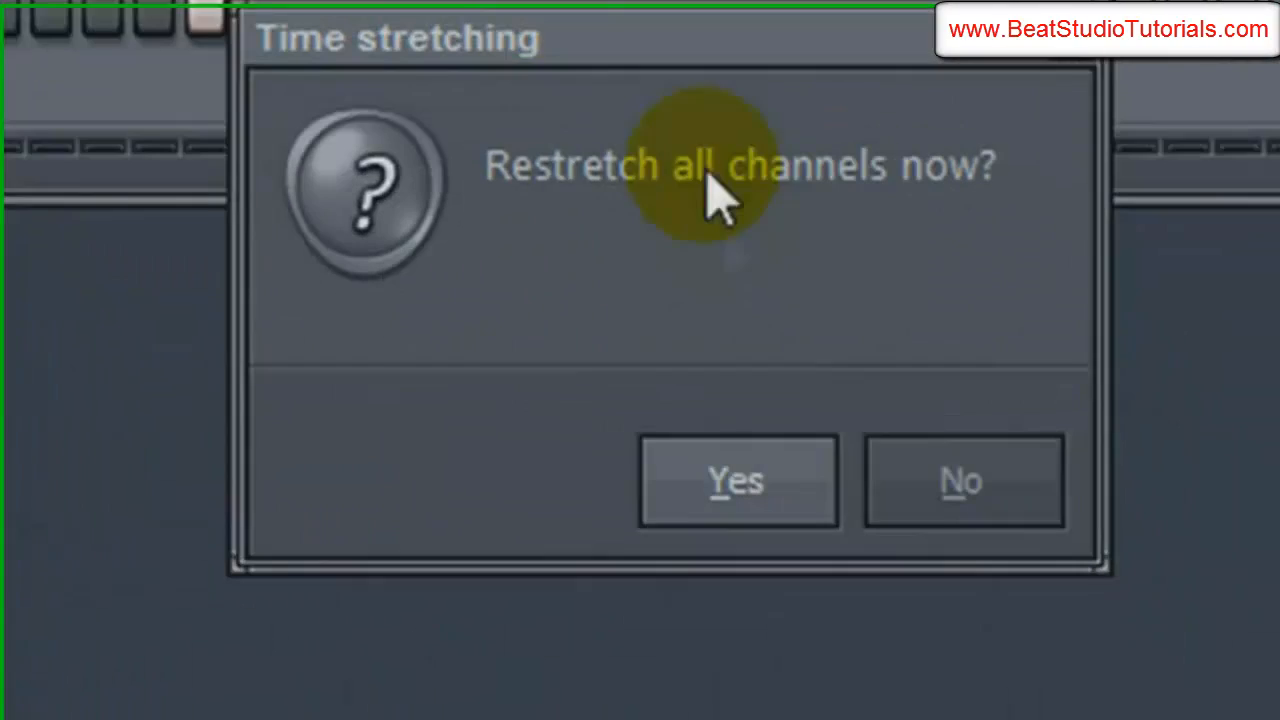
left_click(817, 491)
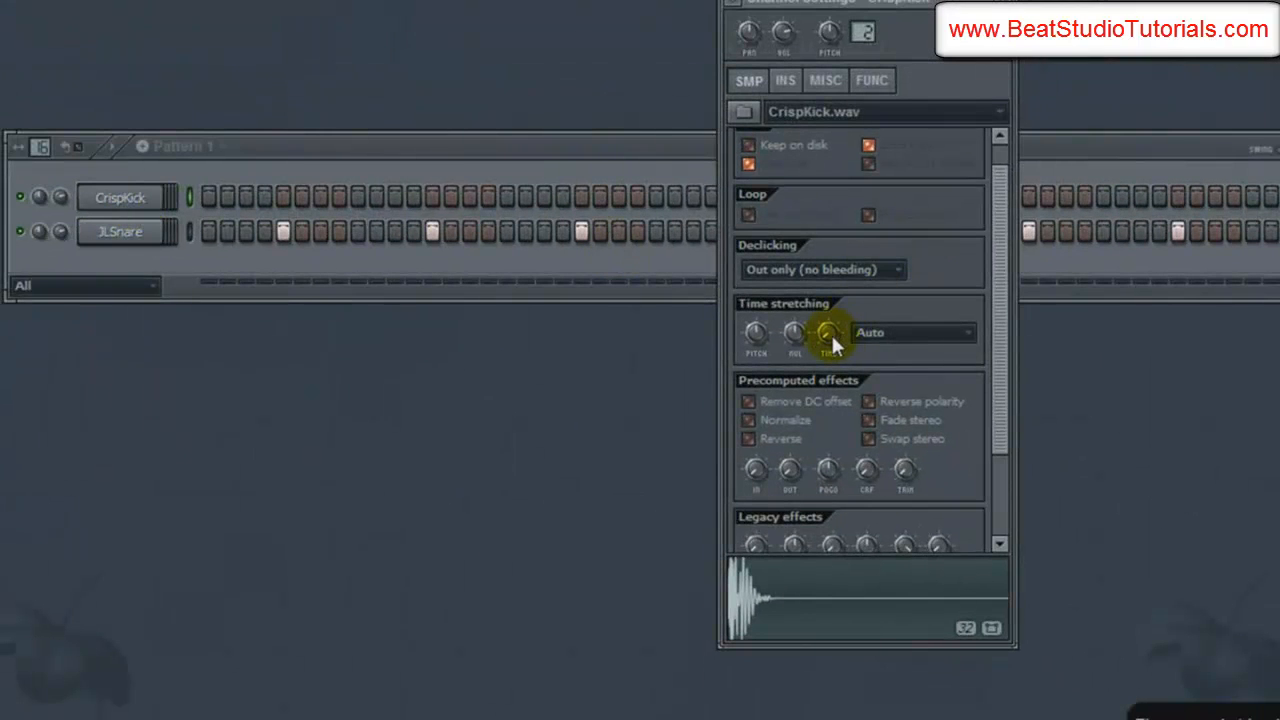
Step: Set CrispKick's time stretching to (none), then adjust the sample's trim and fade-out
left_click(831, 332)
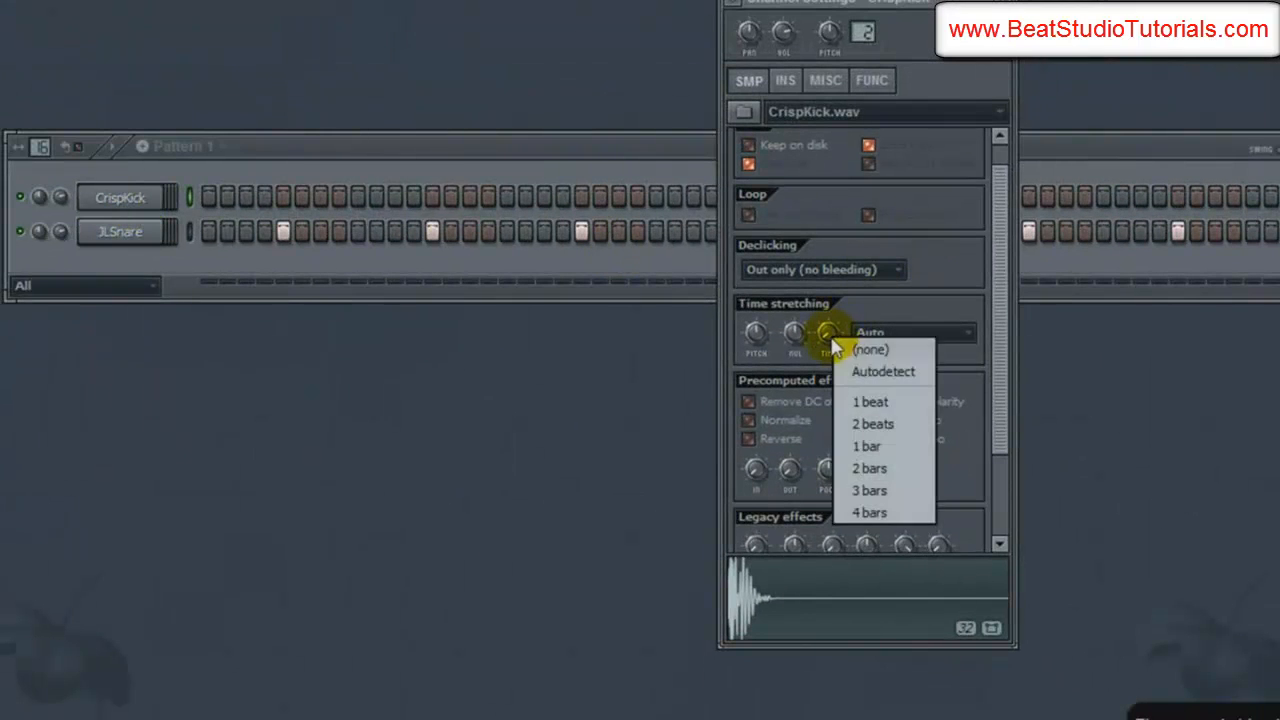
left_click(849, 350)
left_click_drag(911, 466, 766, 114)
left_click_drag(789, 467, 789, 430)
left_click(858, 598)
Step: Raise CrispKick's amplification in the legacy effects and preview the sample
left_click_drag(1002, 435, 1004, 520)
left_click_drag(758, 467, 758, 440)
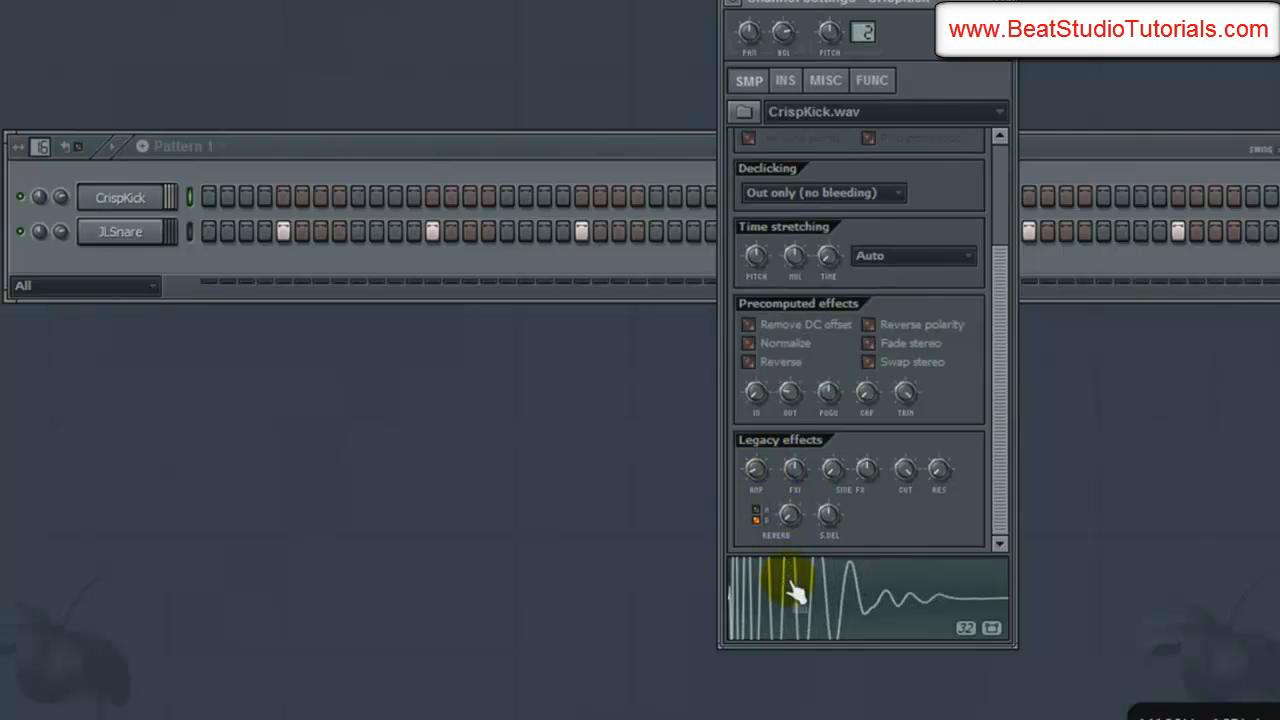
left_click(795, 592)
Step: Open JLSnare's channel settings, raise its legacy amplification and preview the sample
left_click(120, 232)
left_click(814, 600)
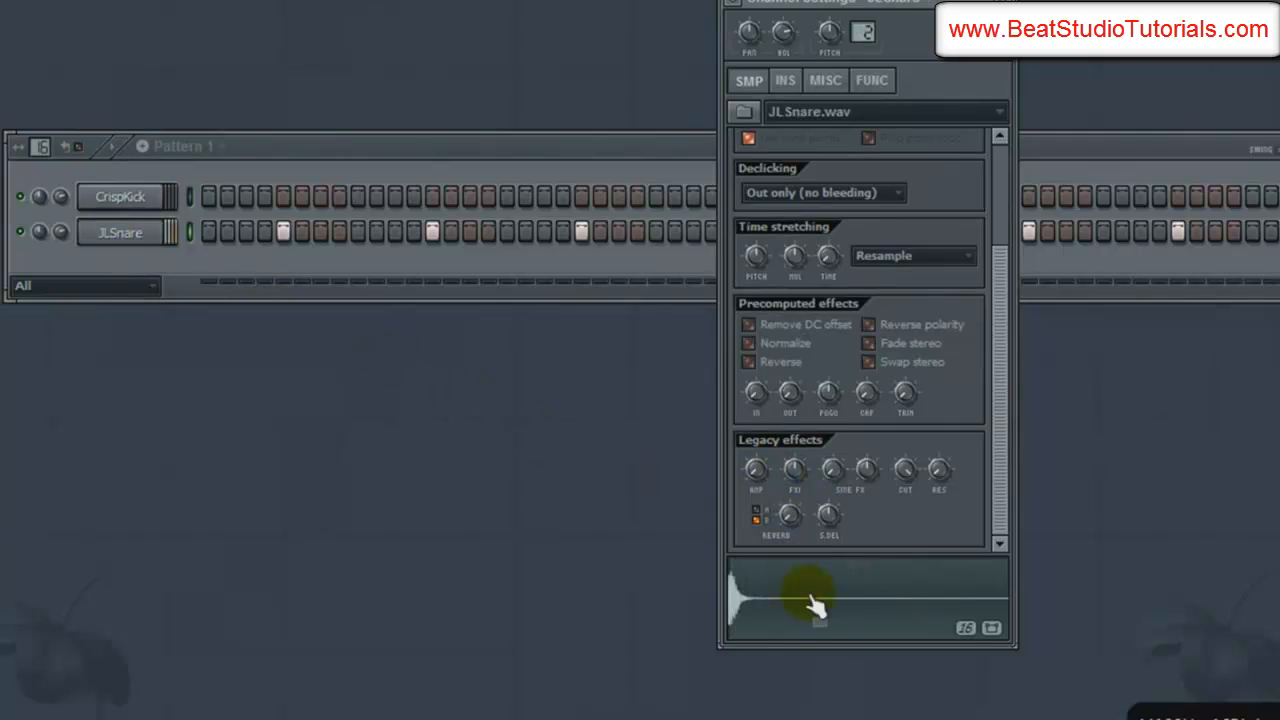
left_click_drag(757, 471, 757, 443)
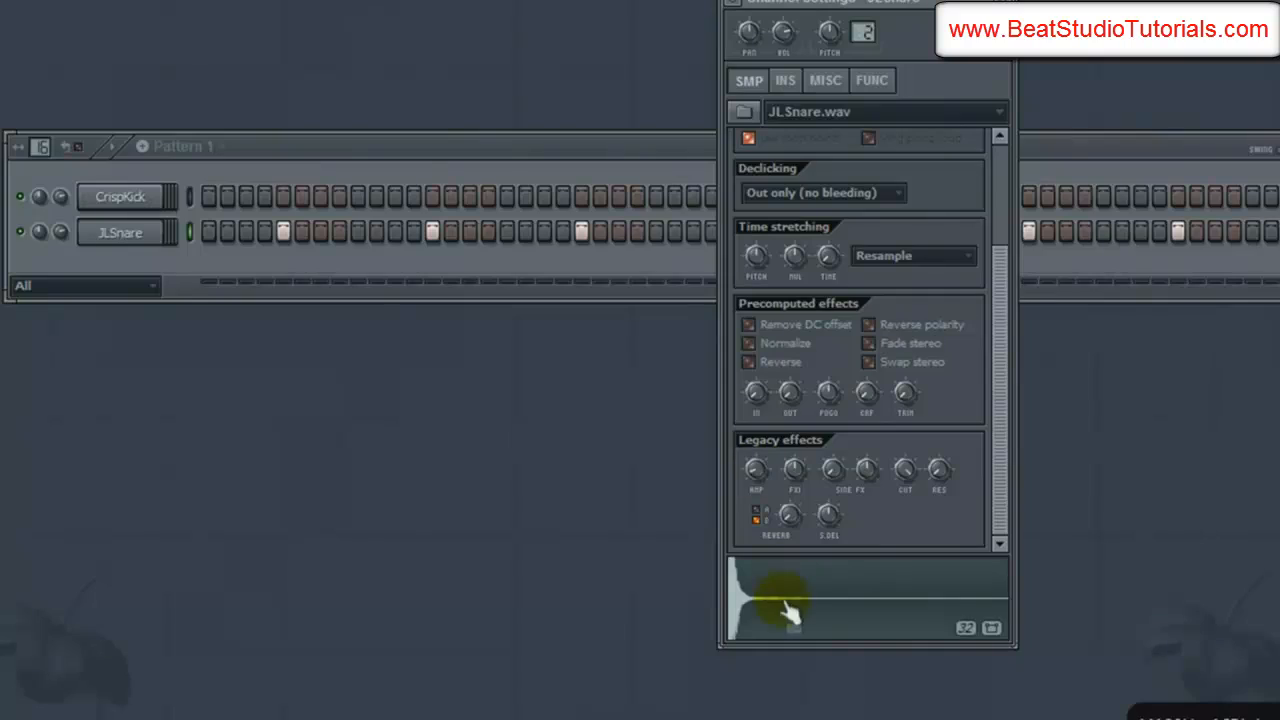
left_click(788, 607)
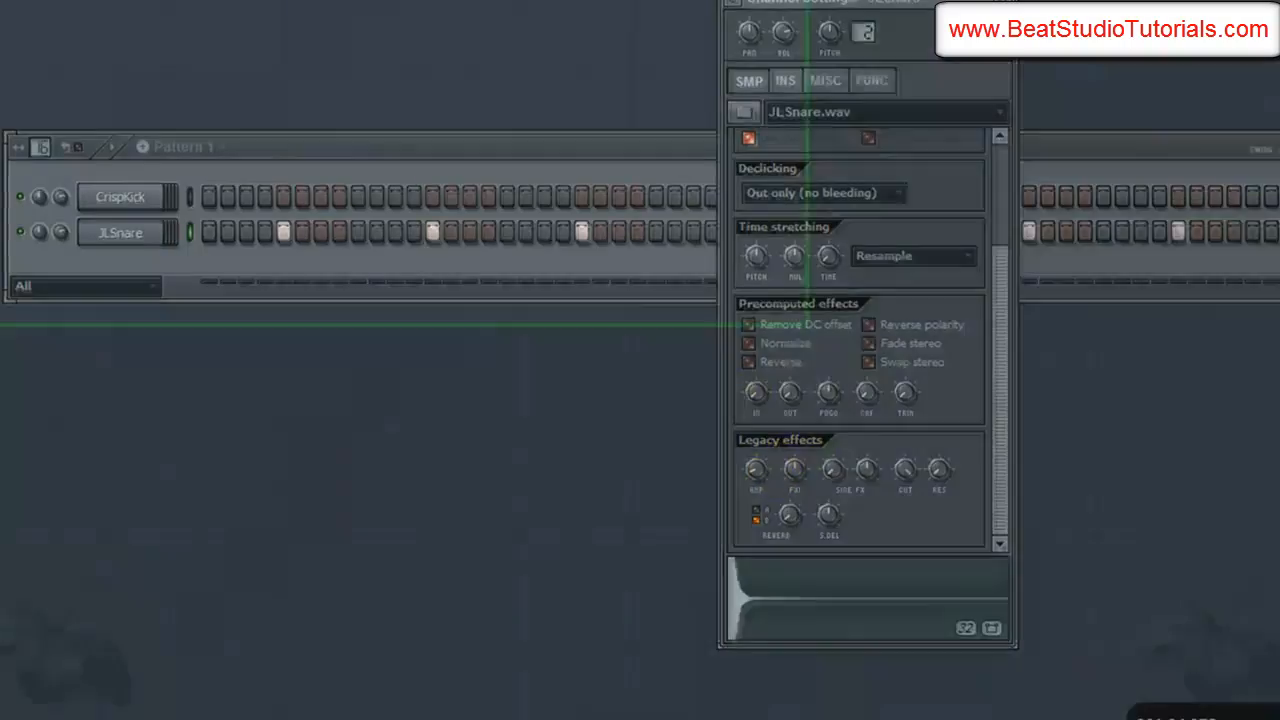
Step: Play the pattern and place CrispKick hits on steps 1, 8, 9 and 11 while it runs
left_click(263, 8)
left_click(304, 142)
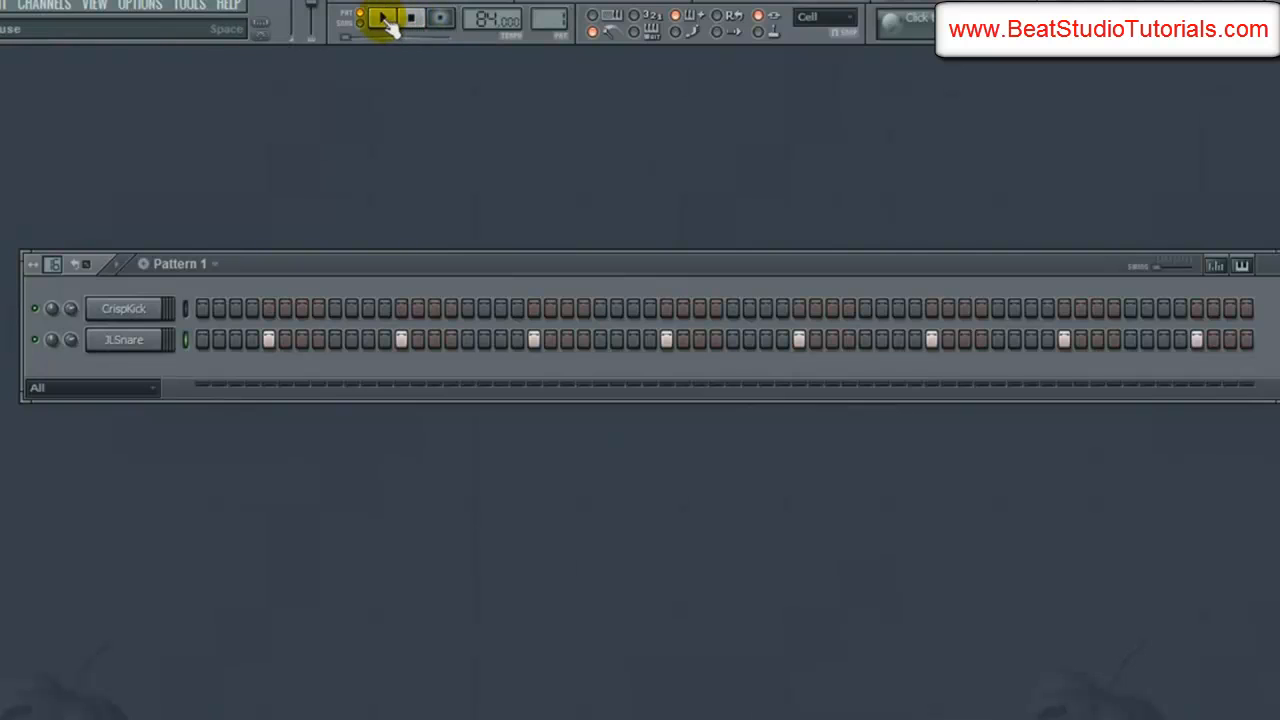
left_click(385, 20)
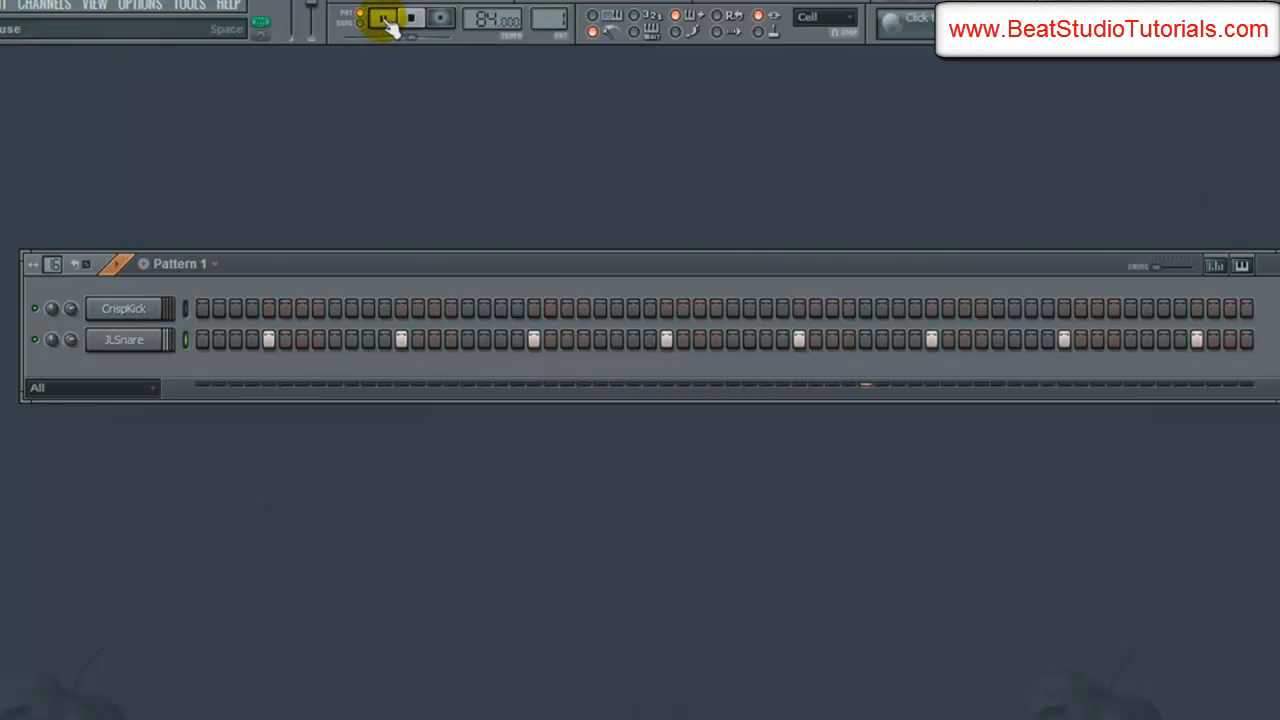
left_click(203, 309)
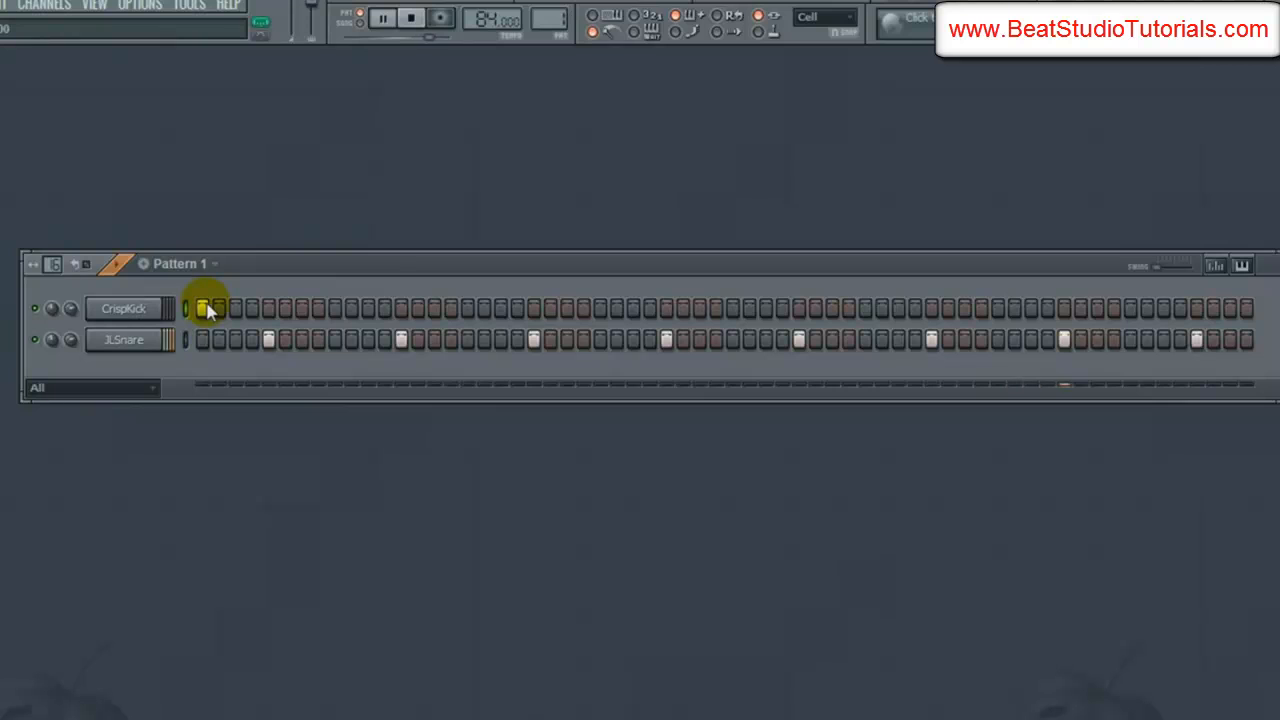
left_click(319, 310)
left_click(336, 310)
left_click(368, 308)
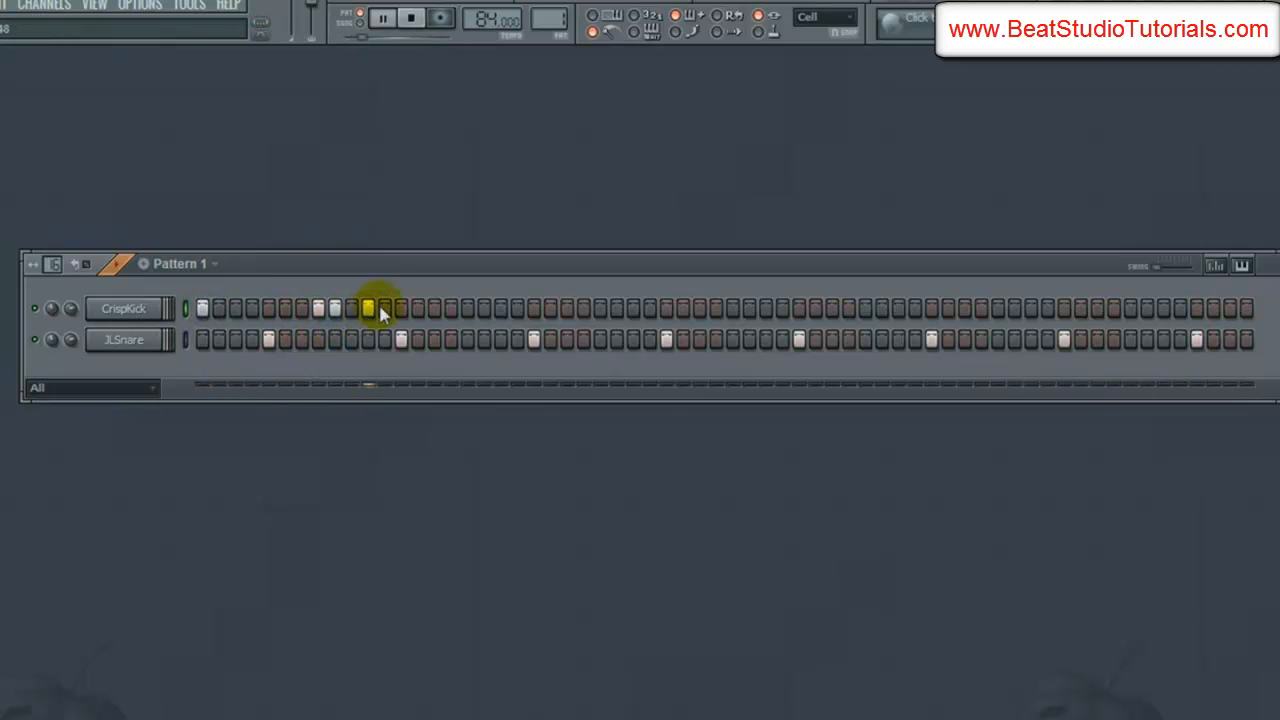
left_click(412, 19)
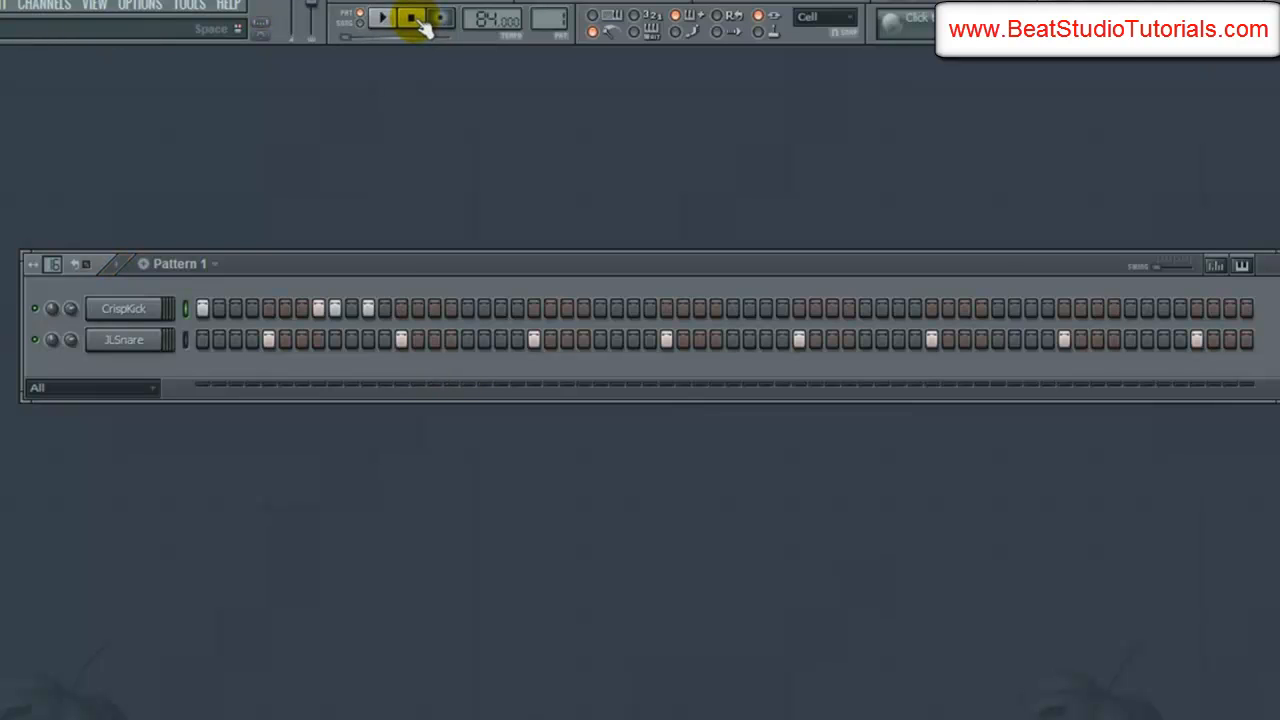
Step: Replace the CrispKick hits on steps 8 and 9 with one on step 7 and audition the pattern
left_click(335, 309)
left_click(318, 309)
left_click(301, 309)
left_click(382, 18)
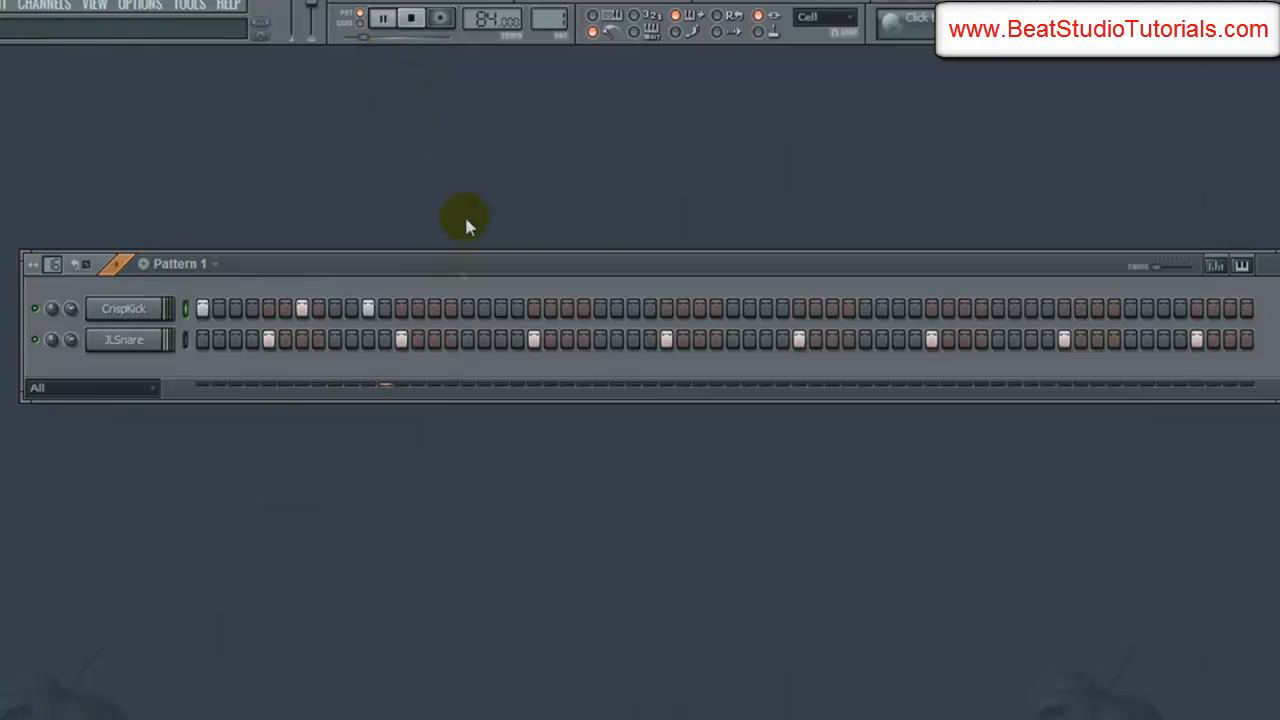
left_click(411, 18)
Step: During playback, add CrispKick hits on steps 17, 33, 39, 43, 48, 49, 55 and 59
left_click(382, 18)
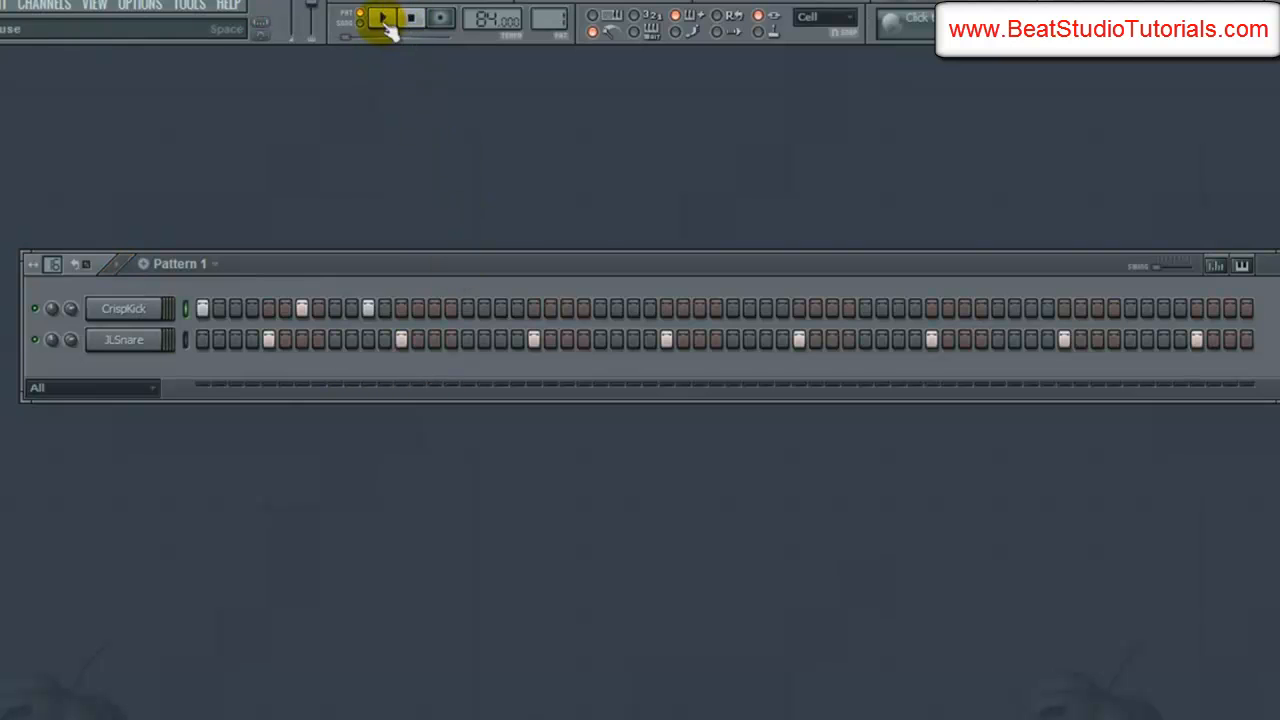
left_click(467, 310)
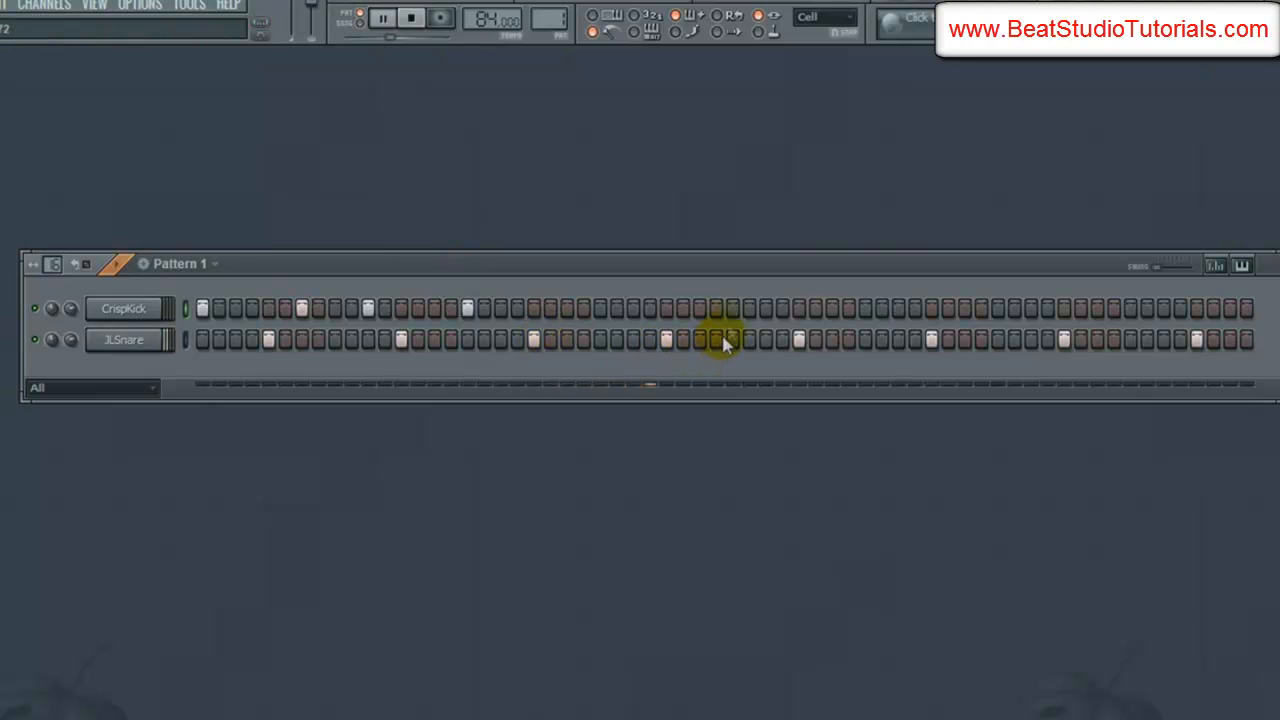
left_click(732, 308)
left_click(832, 308)
left_click(898, 308)
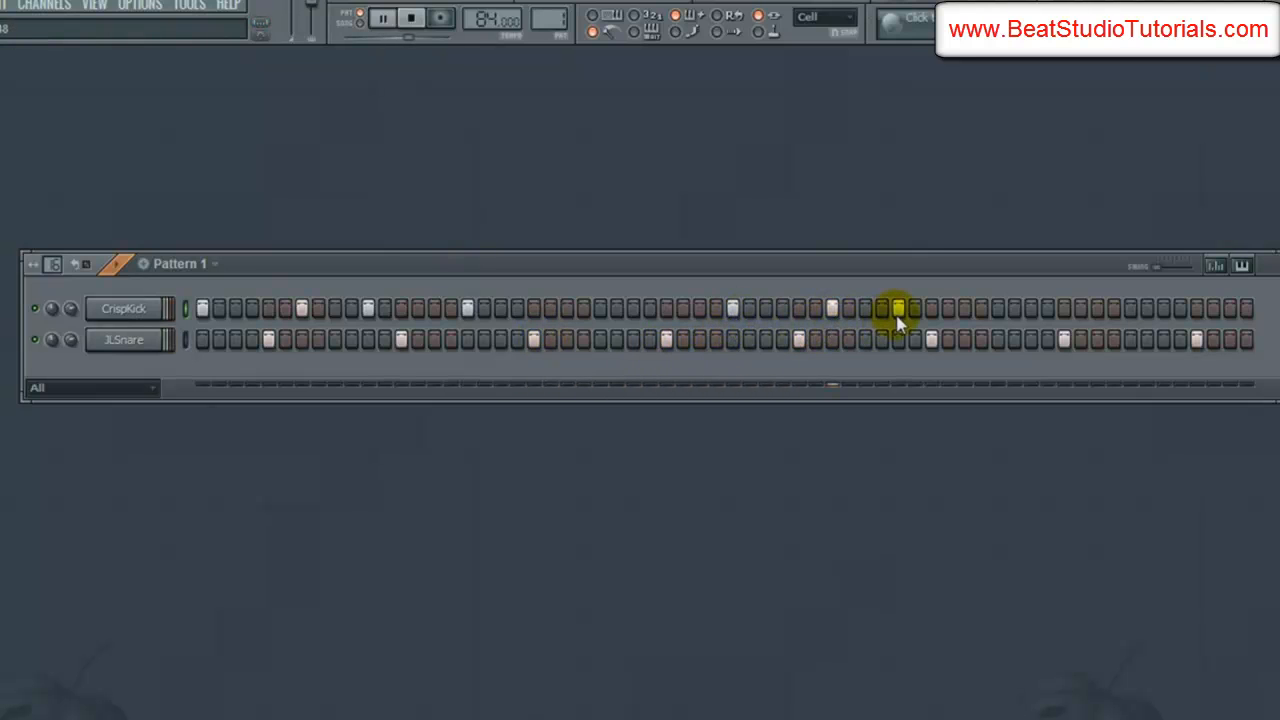
left_click(981, 308)
left_click(998, 308)
left_click(1097, 310)
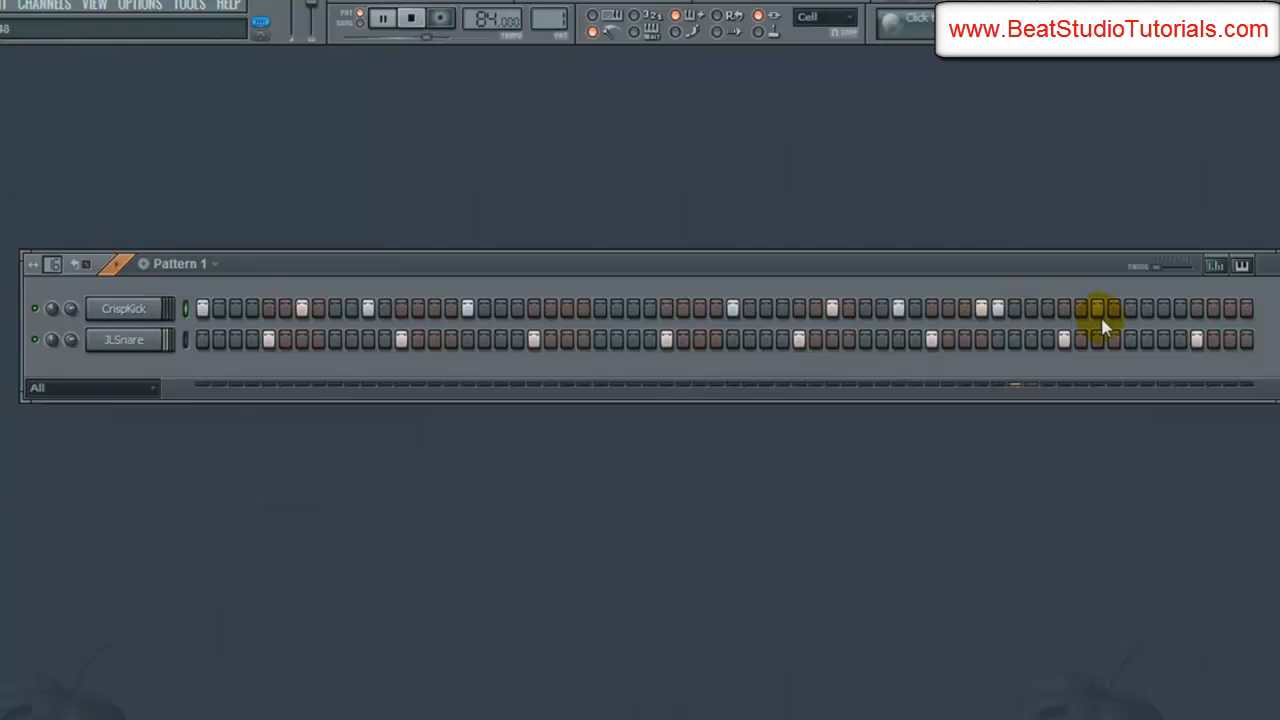
left_click(1163, 309)
left_click(411, 19)
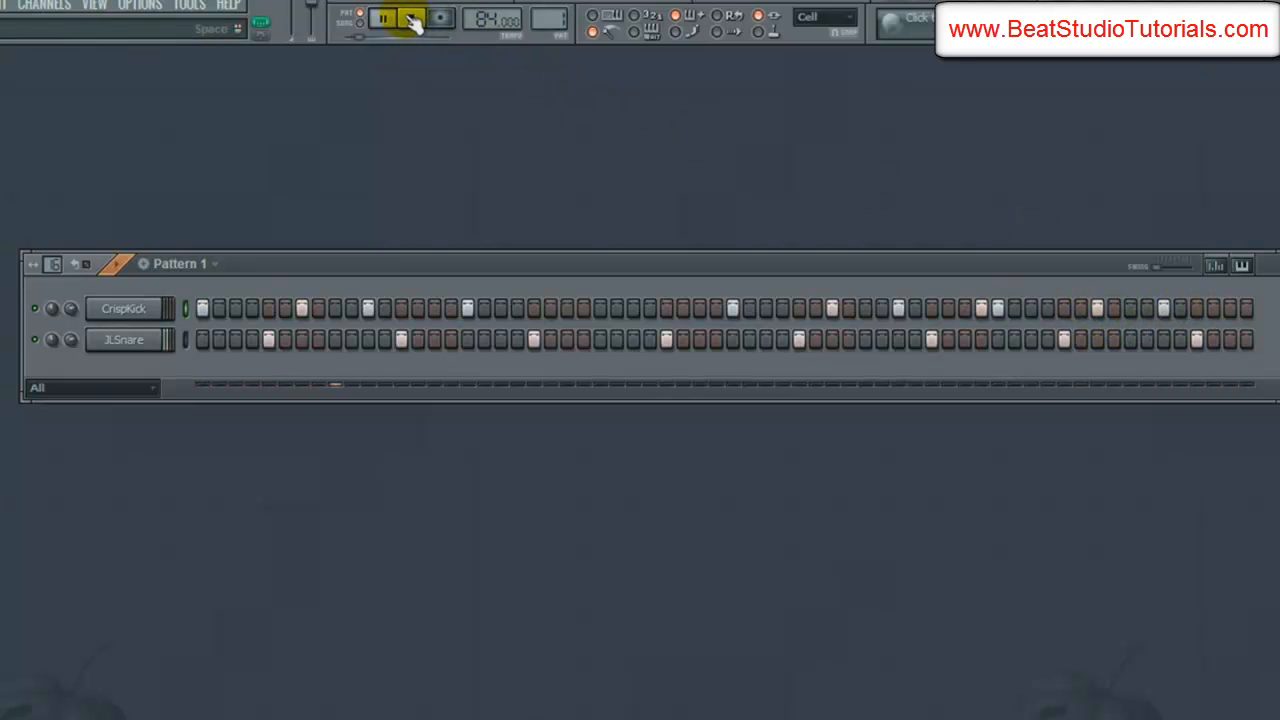
left_click(411, 19)
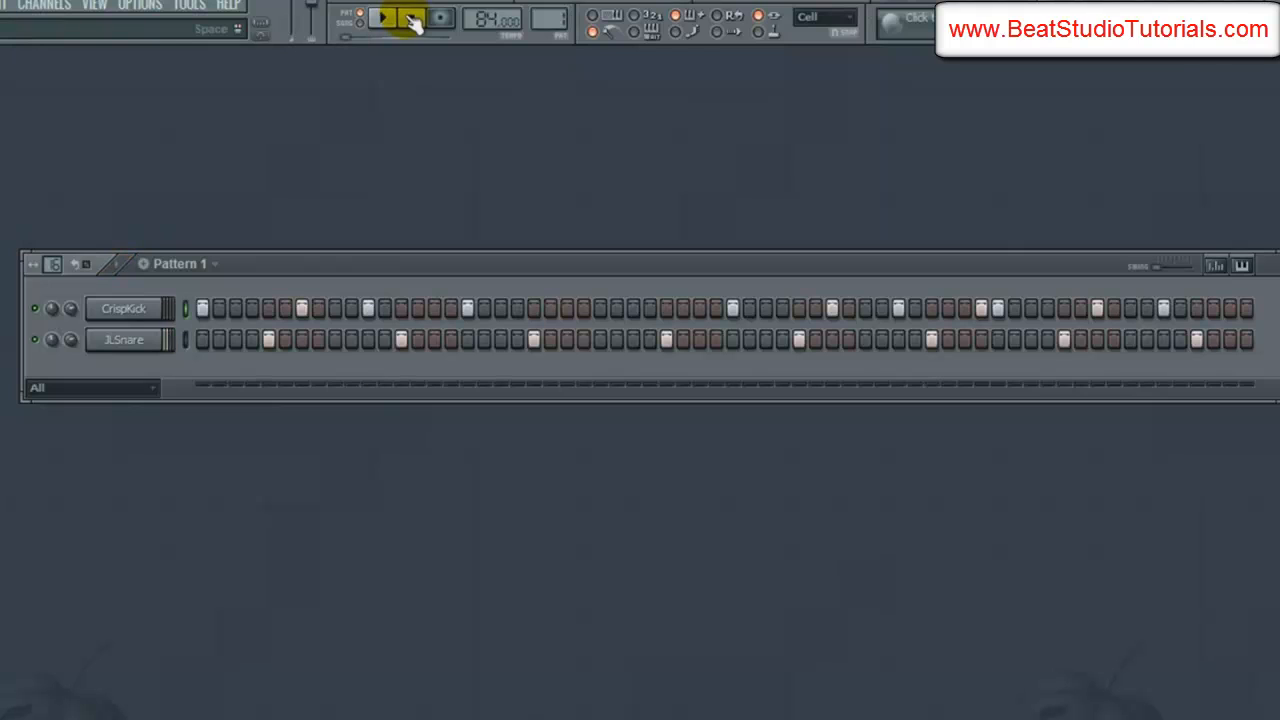
Step: Add a CrispKick hit on step 56 and play the pattern through
left_click(1114, 310)
left_click(383, 19)
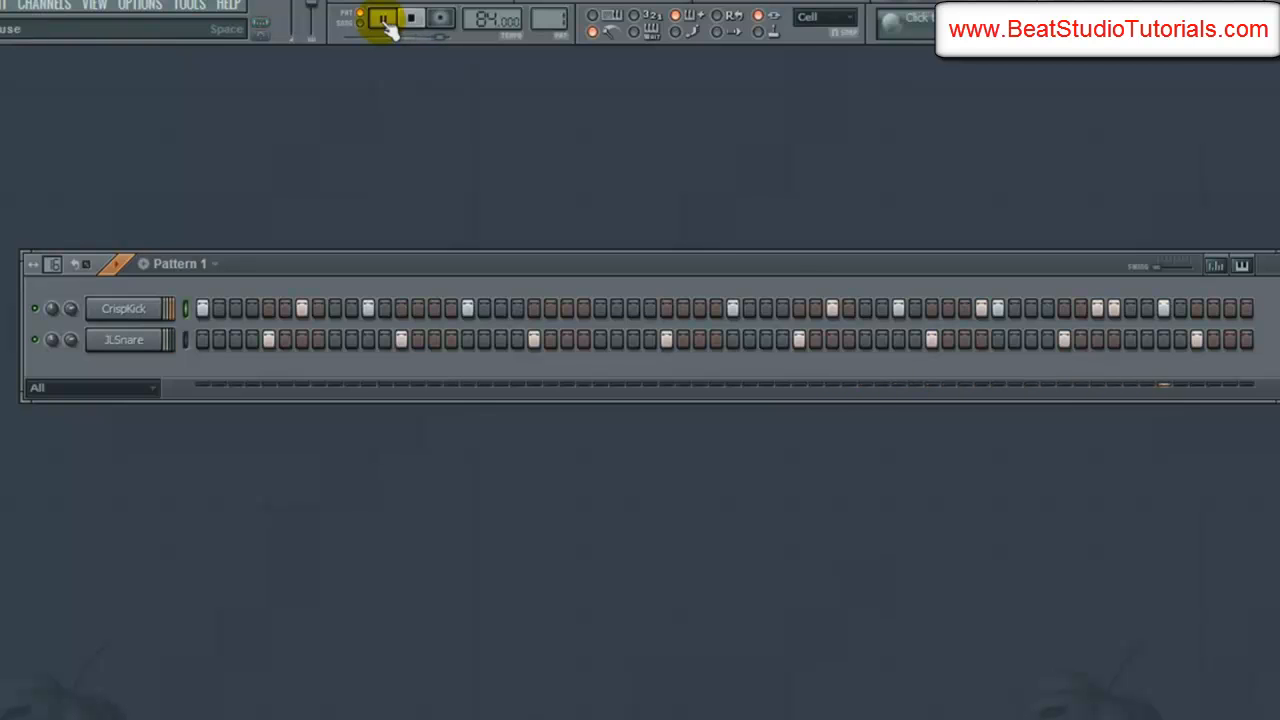
left_click(410, 22)
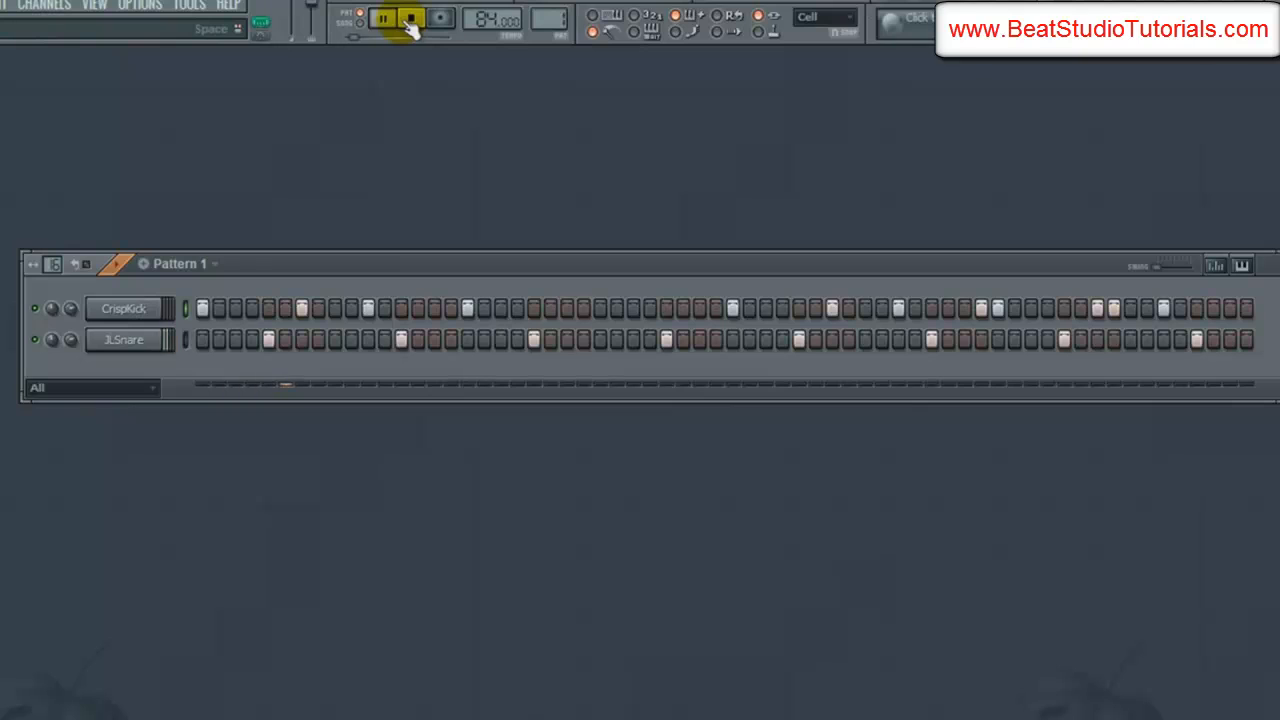
left_click(412, 22)
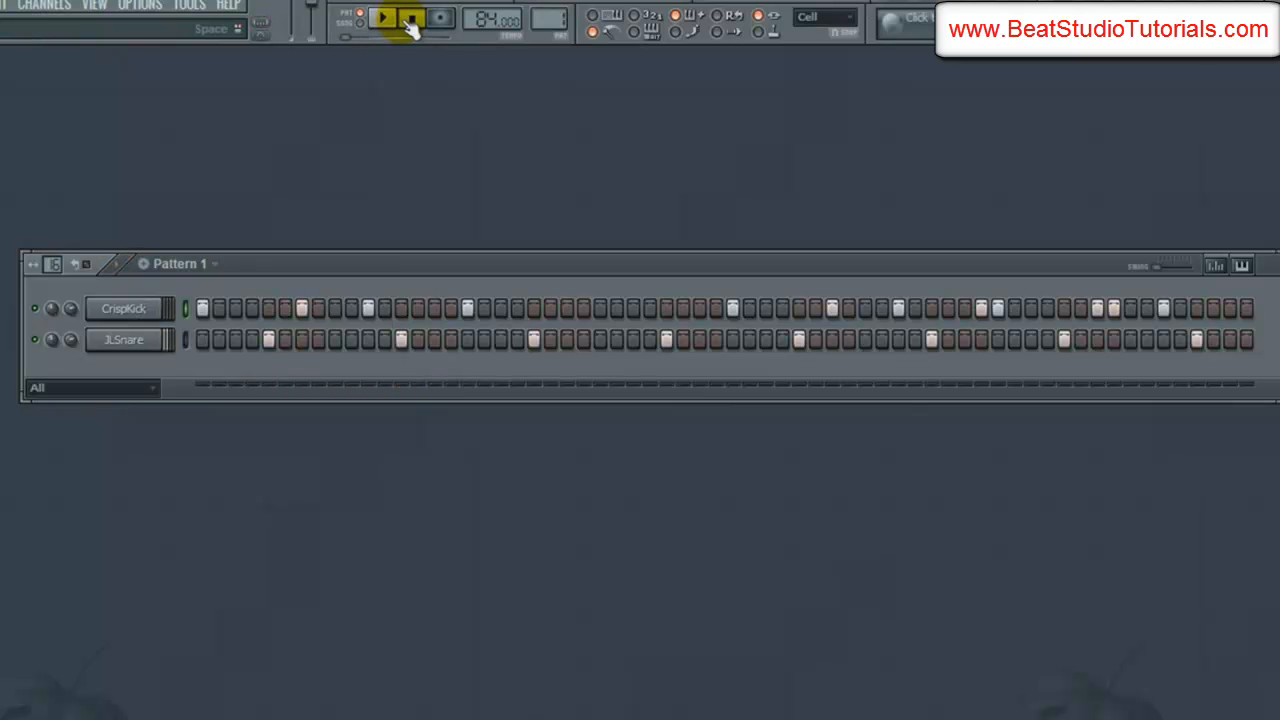
Step: Add a CrispKick hit on step 32 and play the pattern through
left_click(716, 310)
left_click(382, 24)
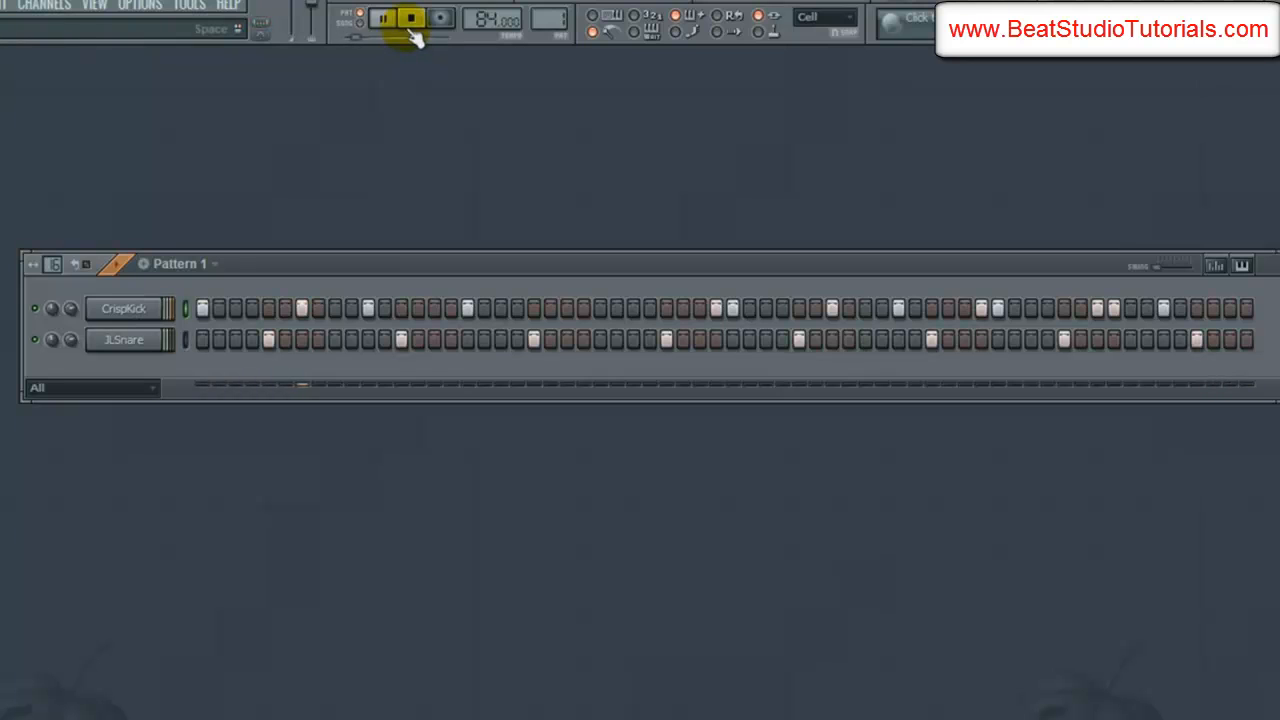
left_click(411, 19)
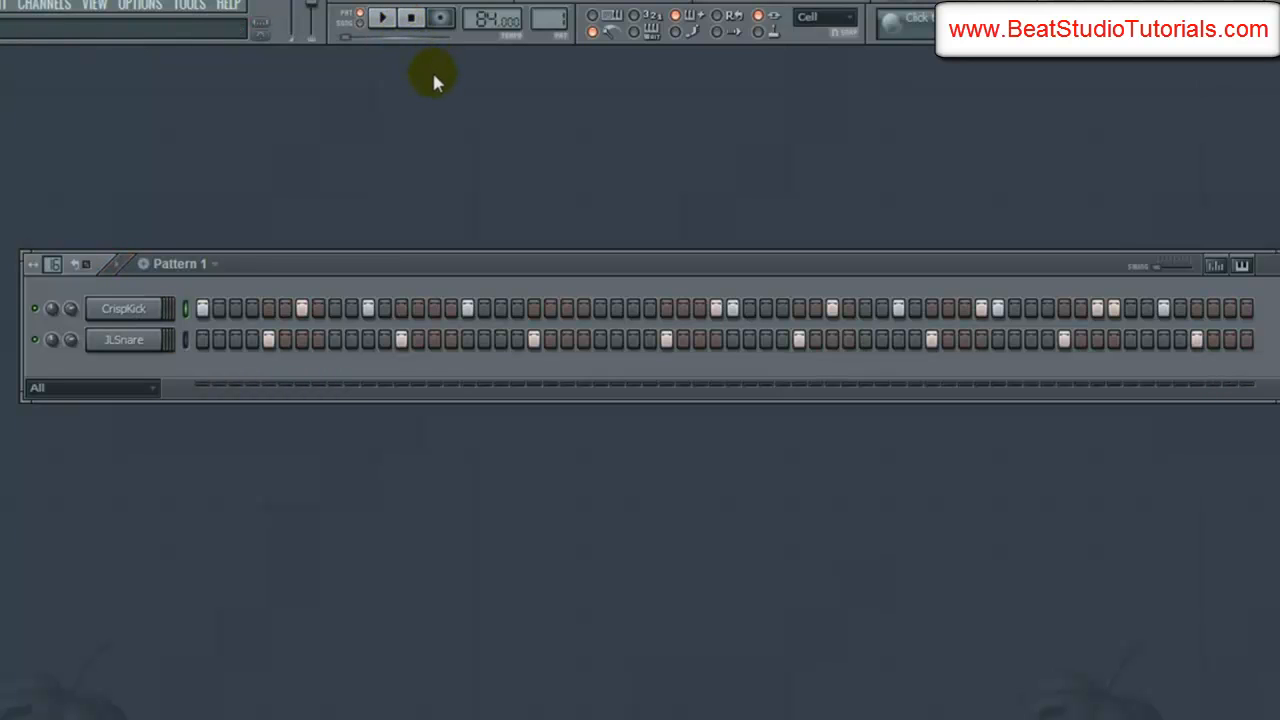
Step: Send the JLSnare channel's steps to the piano roll and discard the note lengths
right_click(140, 344)
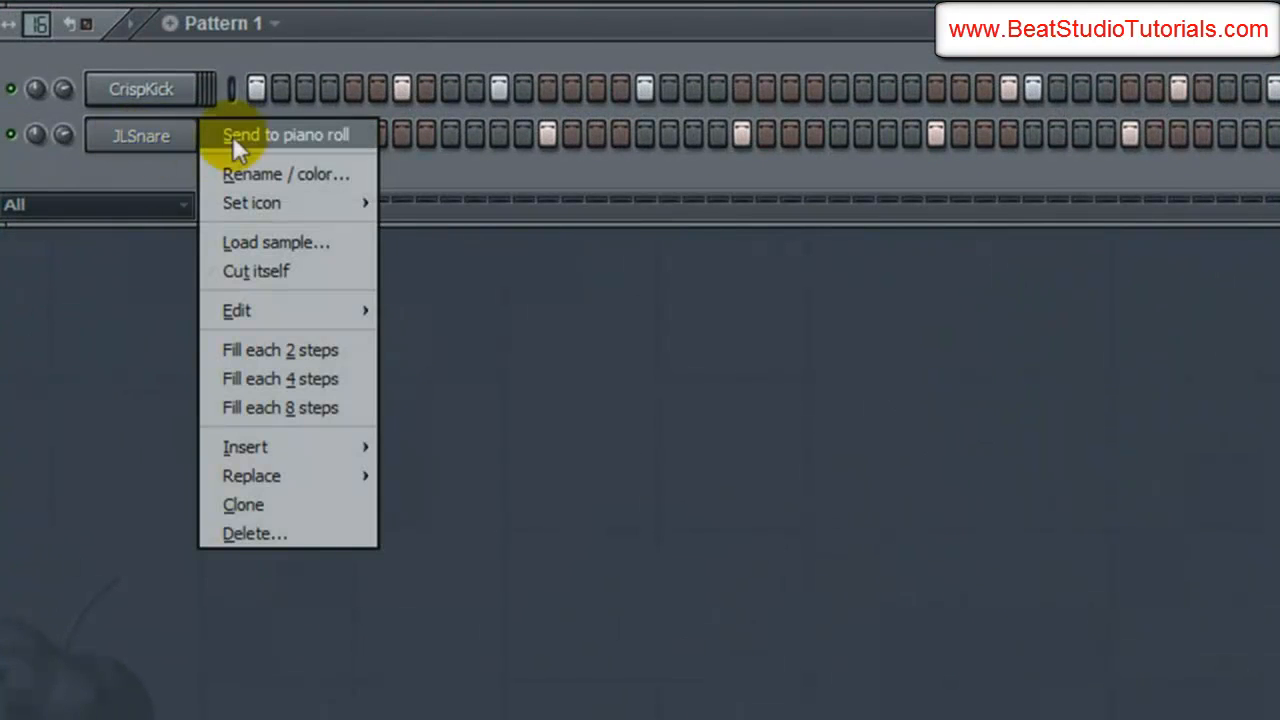
left_click(237, 136)
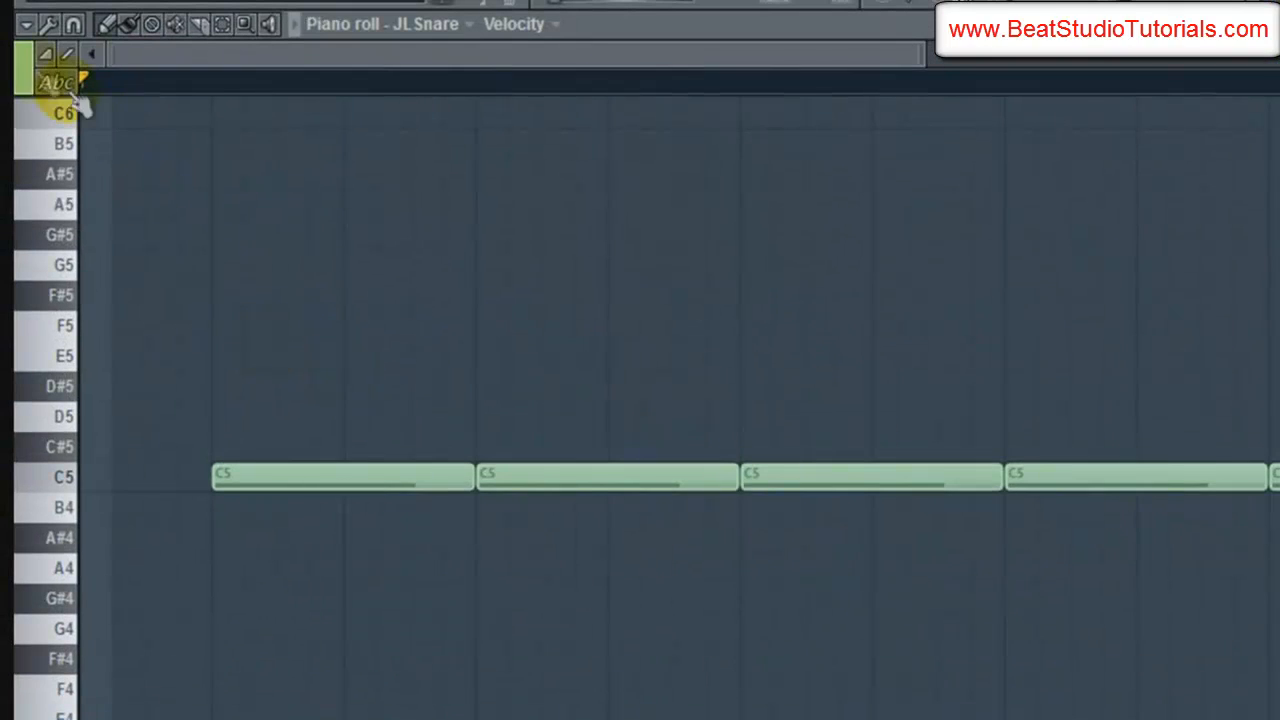
left_click(25, 24)
mouse_move(57, 72)
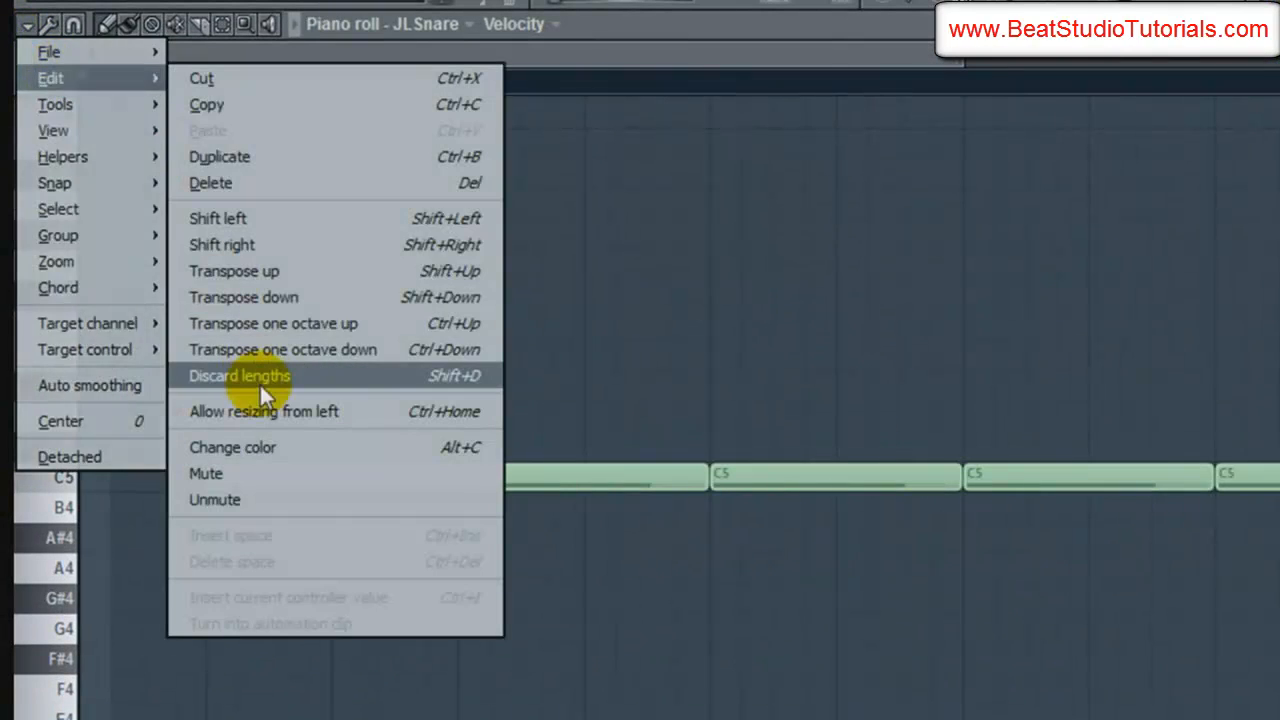
left_click(262, 378)
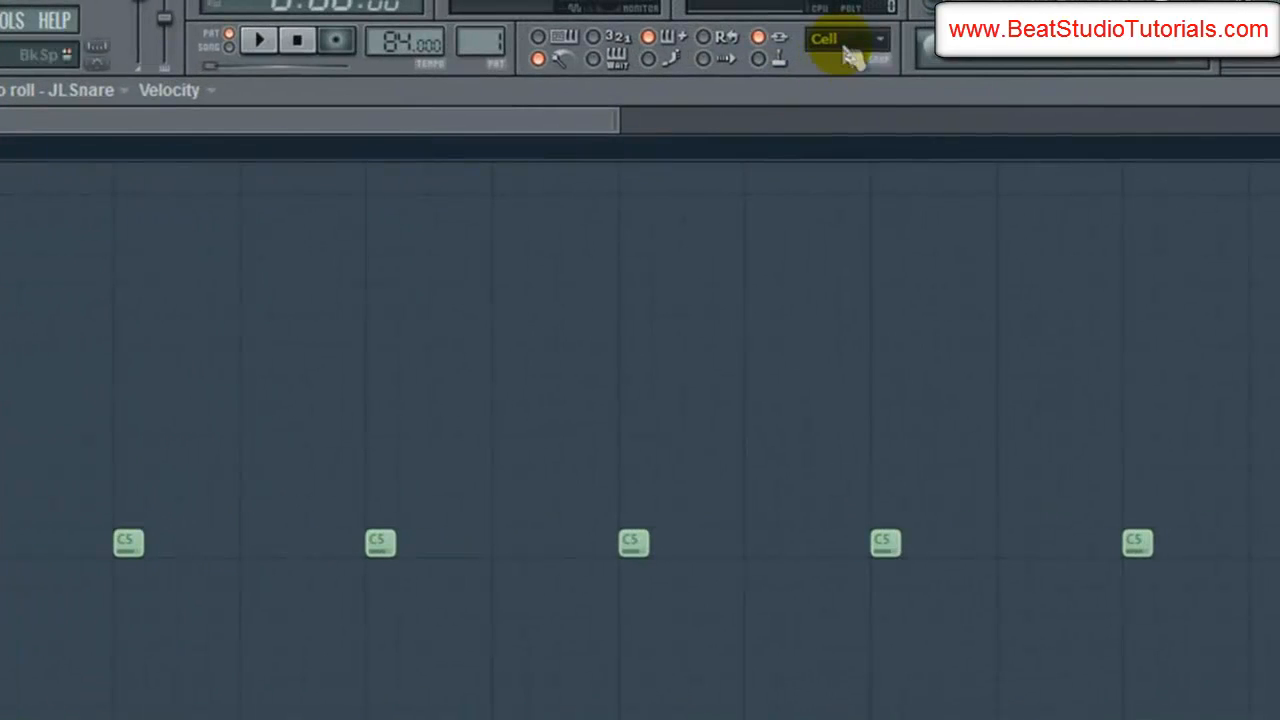
Step: Set the snap to (none) and, during playback, layer an extra C5 note slightly ahead of the fifth snare hit
left_click(846, 52)
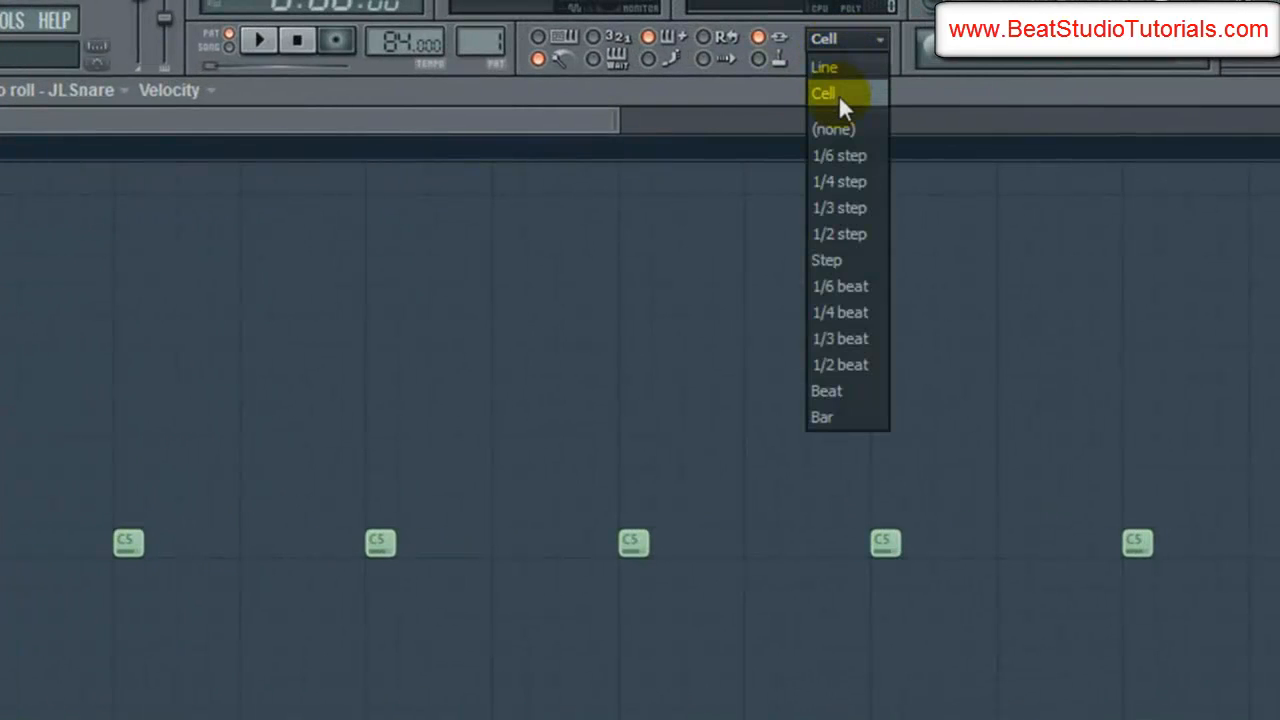
left_click(838, 94)
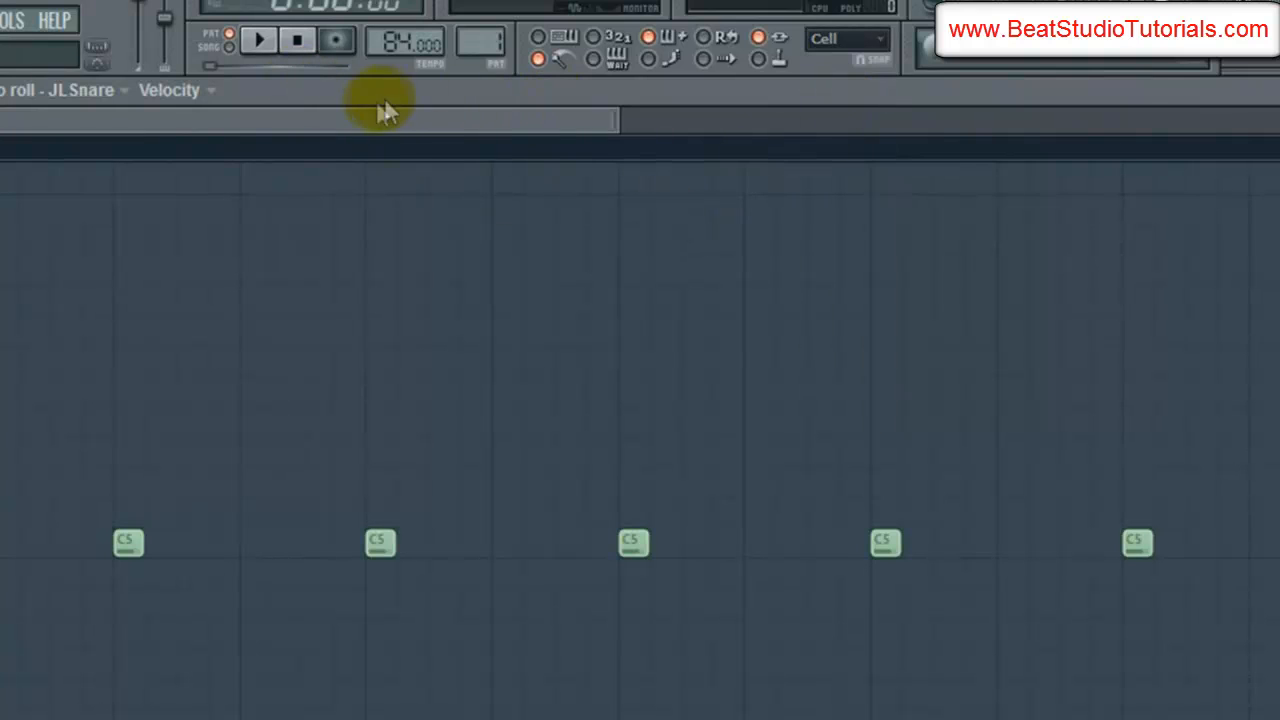
left_click_drag(398, 128, 422, 128)
left_click(878, 38)
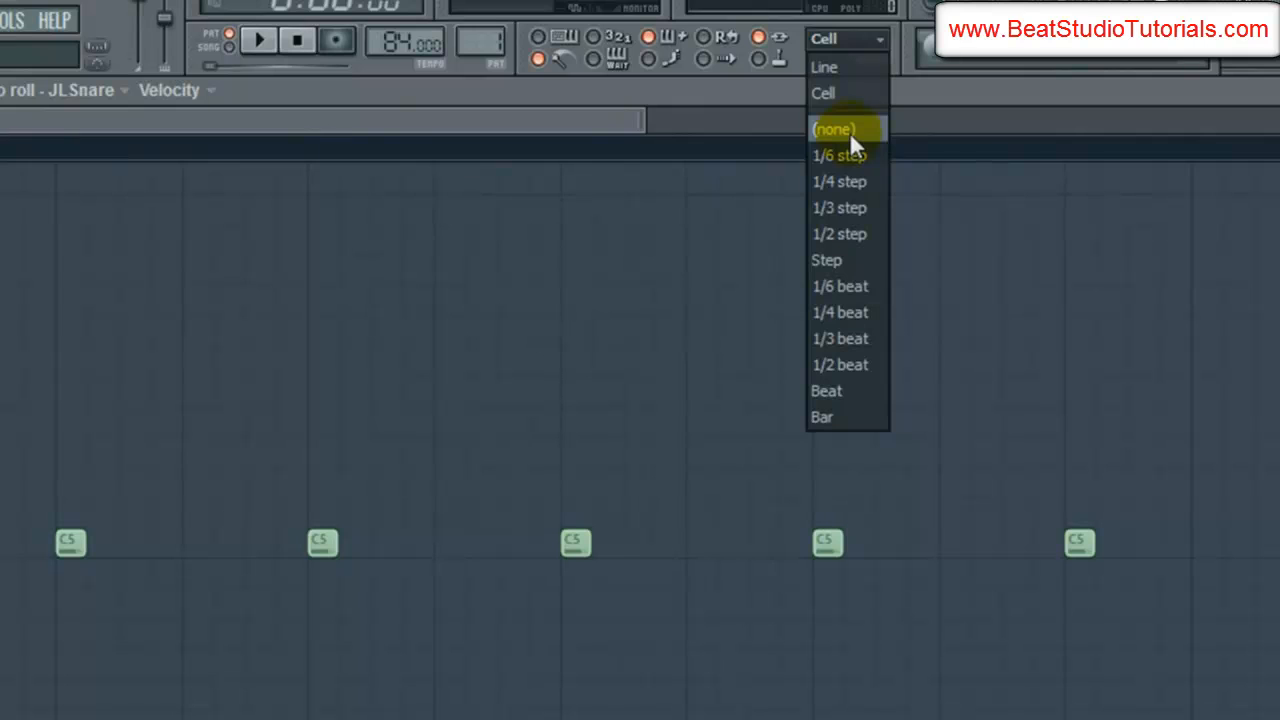
left_click(849, 131)
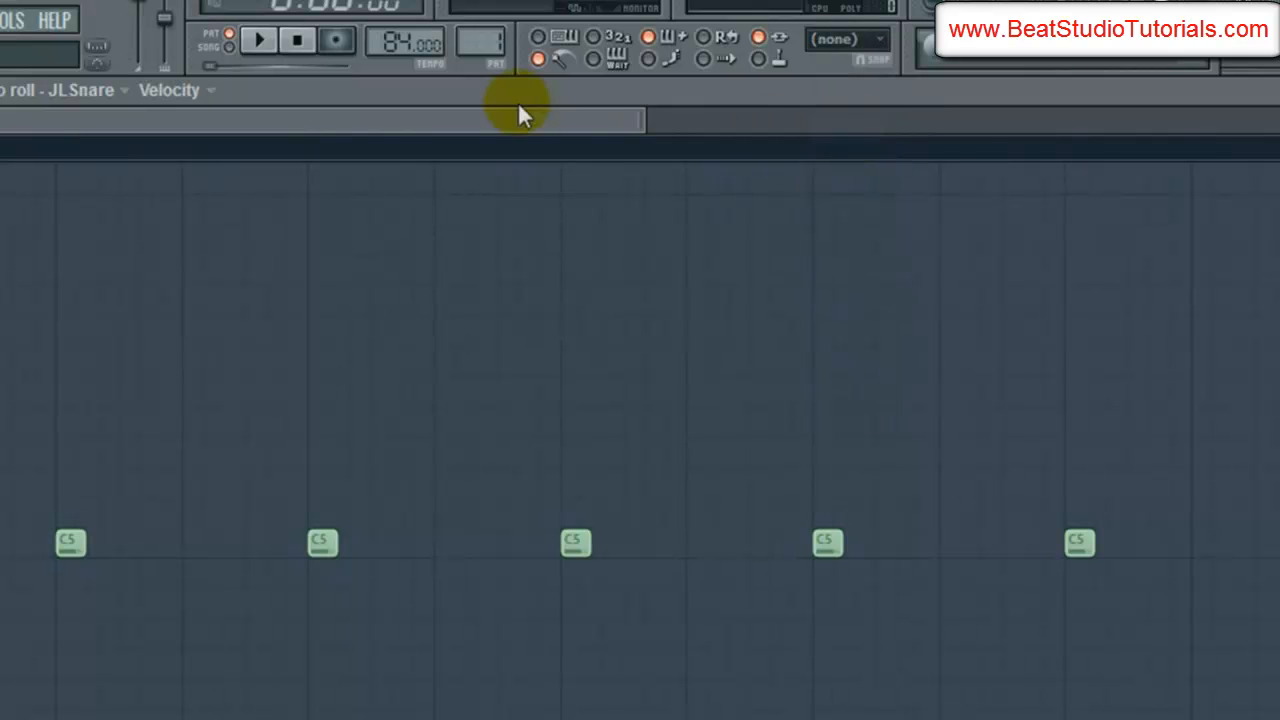
left_click_drag(520, 114, 234, 134)
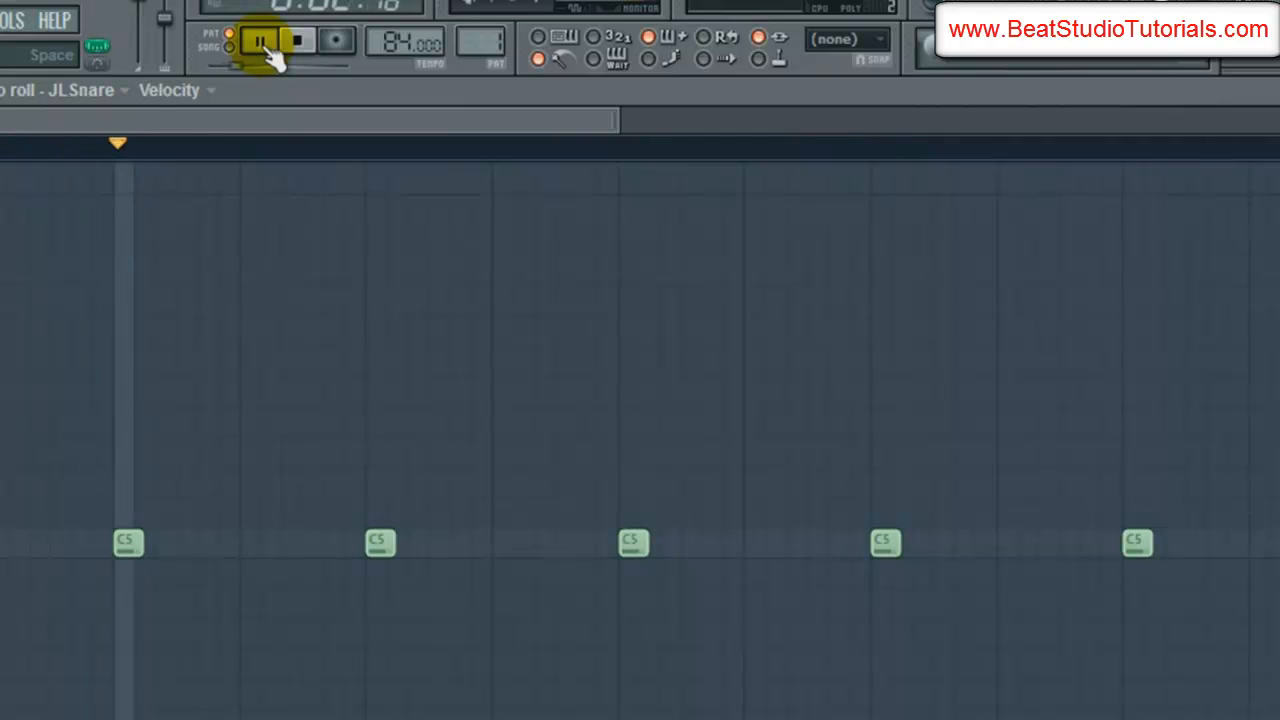
left_click(866, 568)
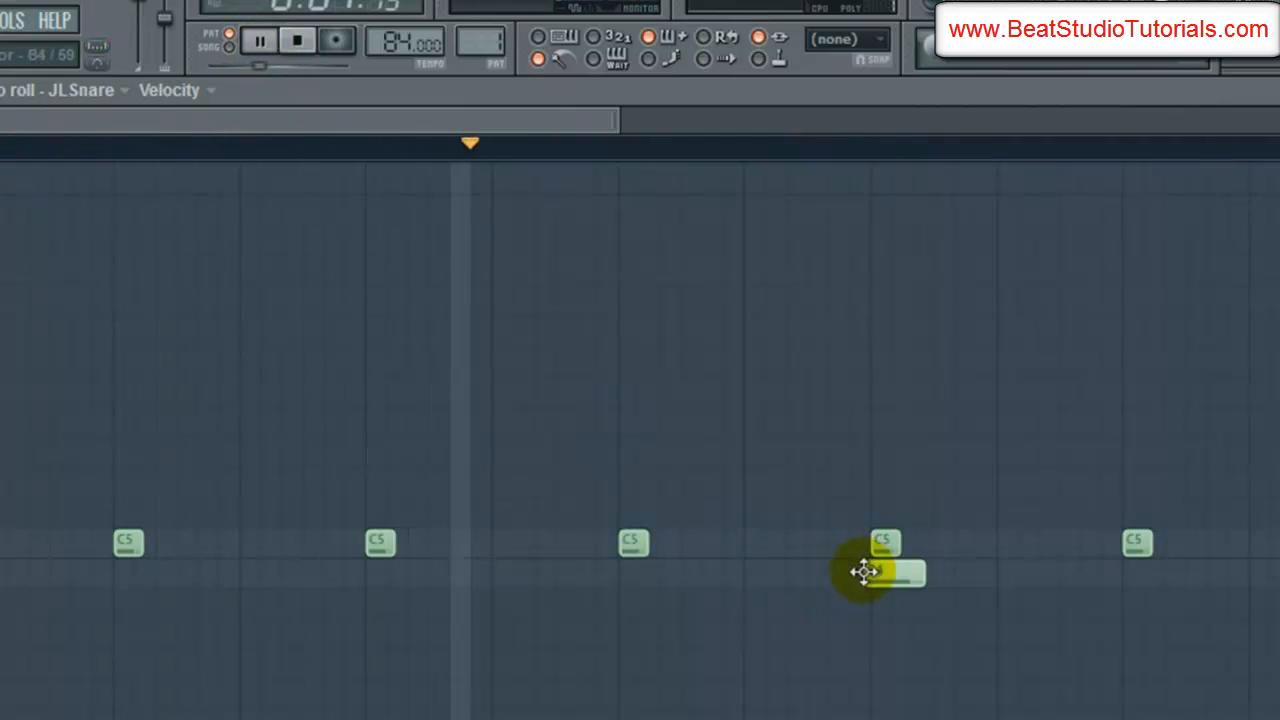
left_click_drag(883, 564, 877, 549)
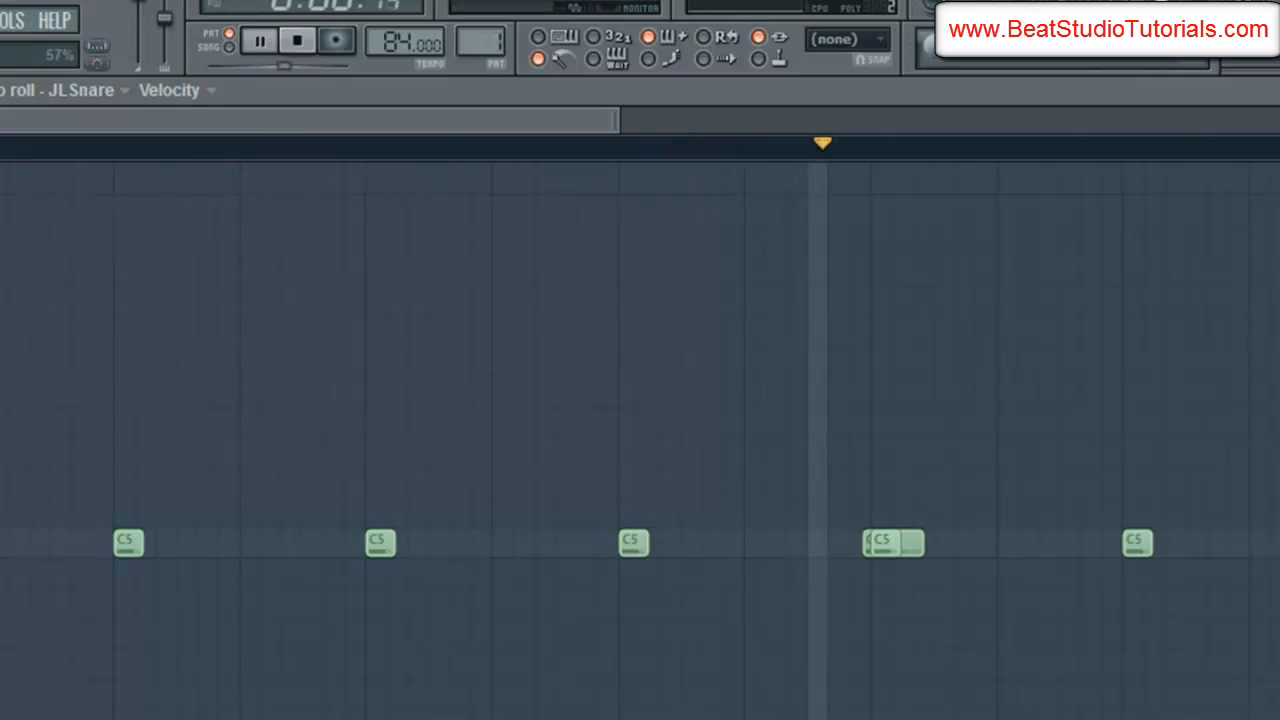
left_click(871, 557)
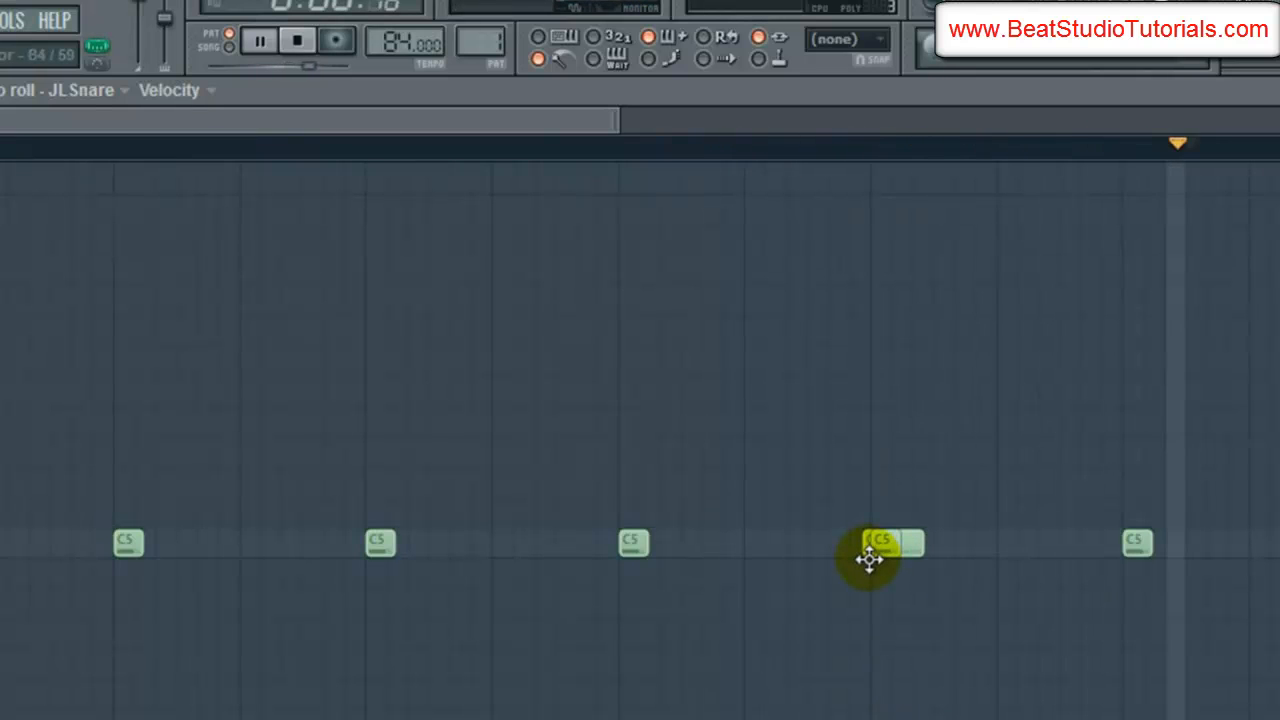
Step: Set the snap to Cell, try an extra C5 note three steps before the sixth snare hit and stop playback
left_click_drag(293, 122, 477, 171)
left_click(657, 540)
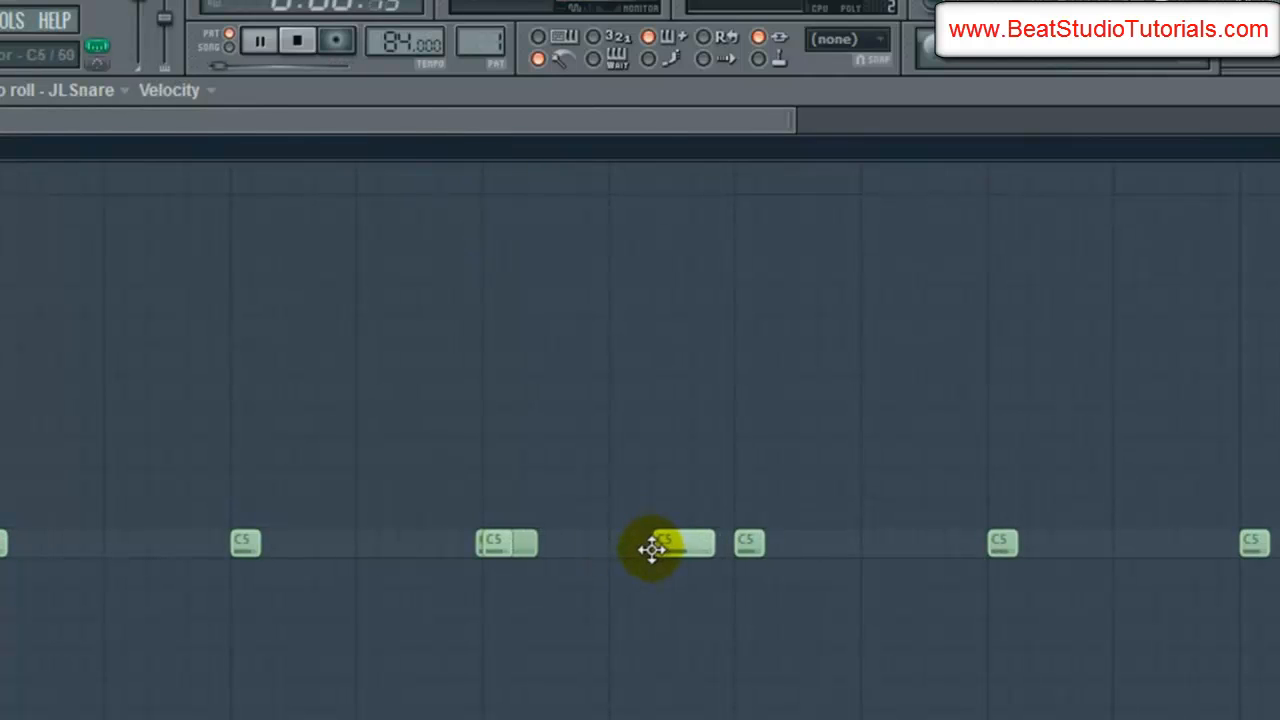
right_click(657, 540)
left_click(840, 40)
left_click(837, 92)
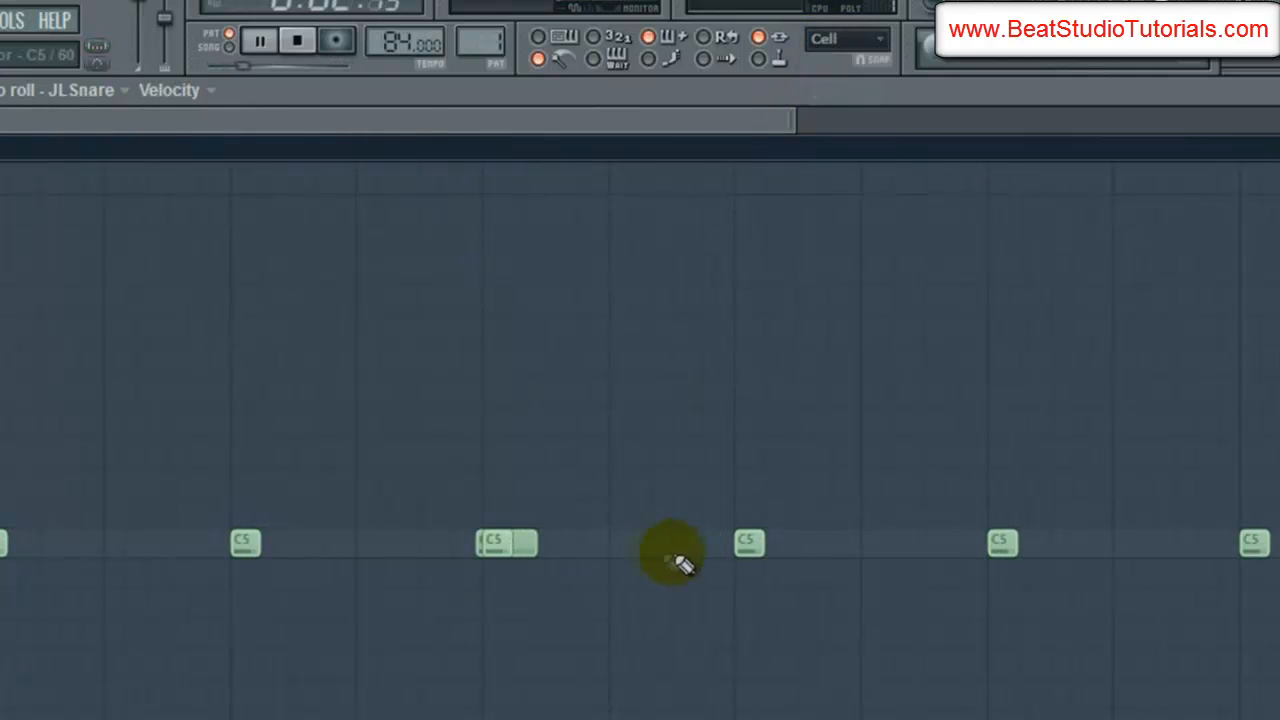
left_click(668, 545)
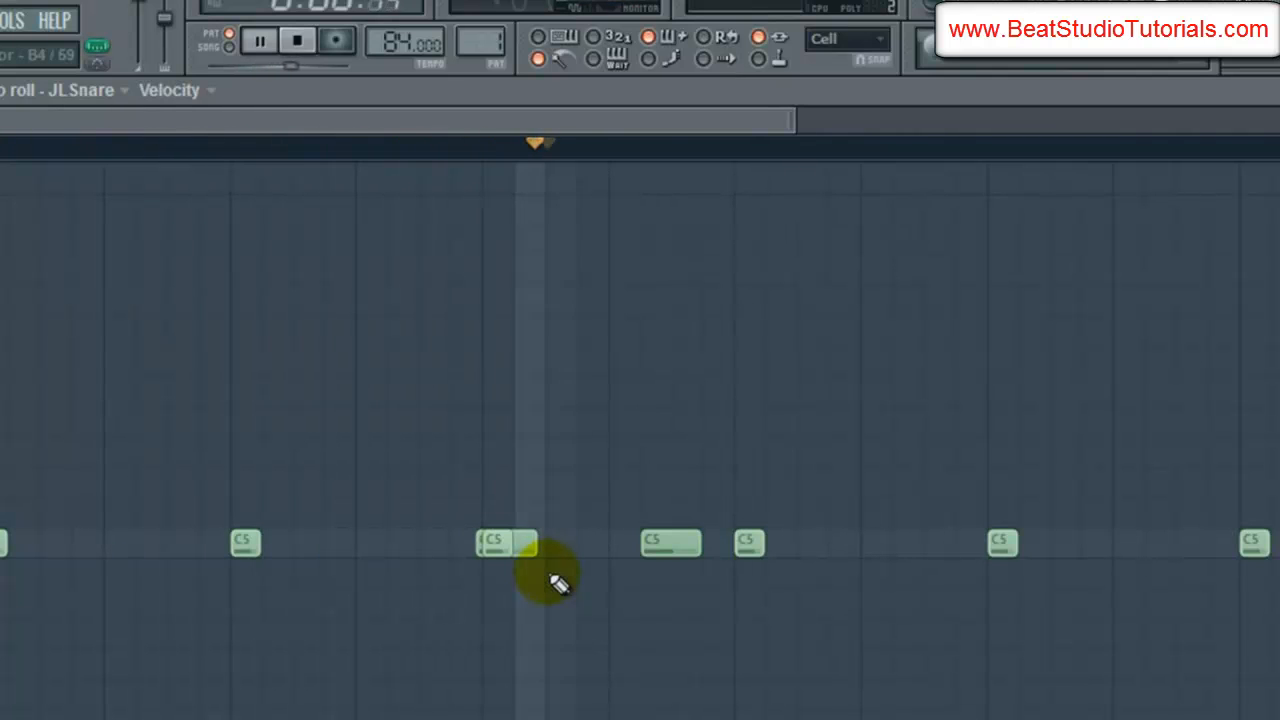
left_click(297, 40)
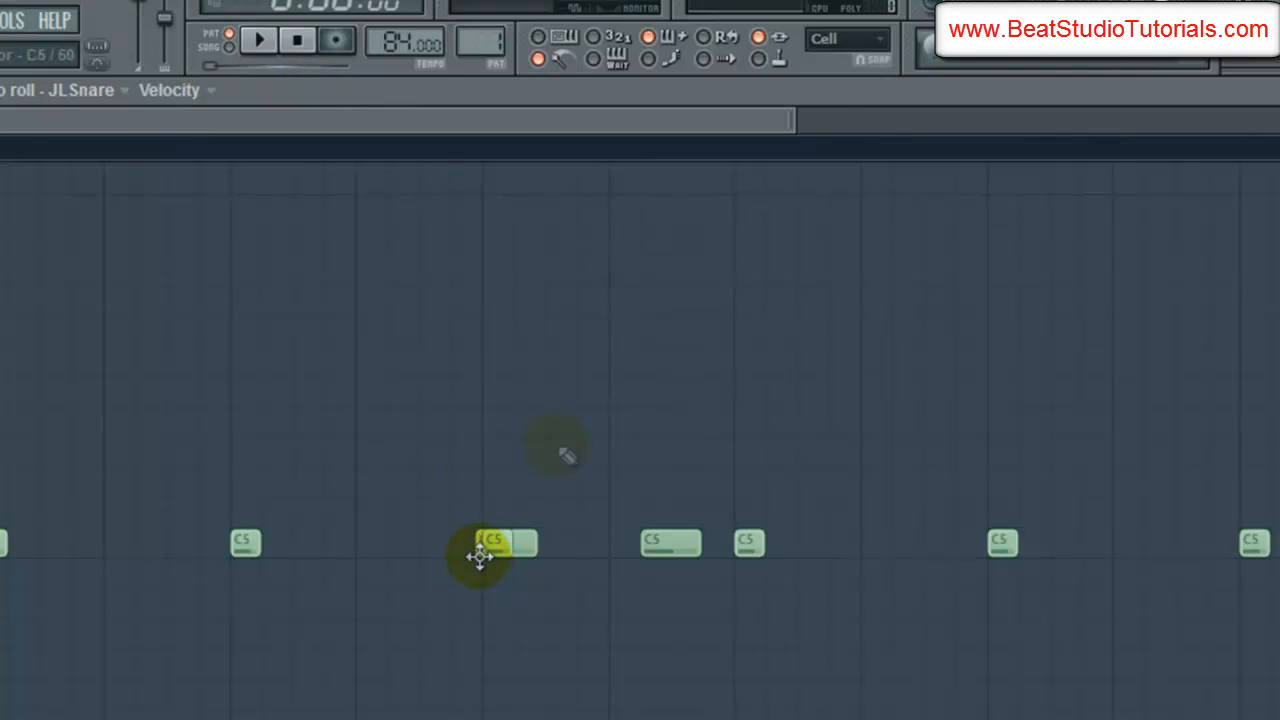
Step: Set the snap to (none) and shorten the extra C5 note layered on the fifth snare hit
left_click(837, 42)
left_click(837, 127)
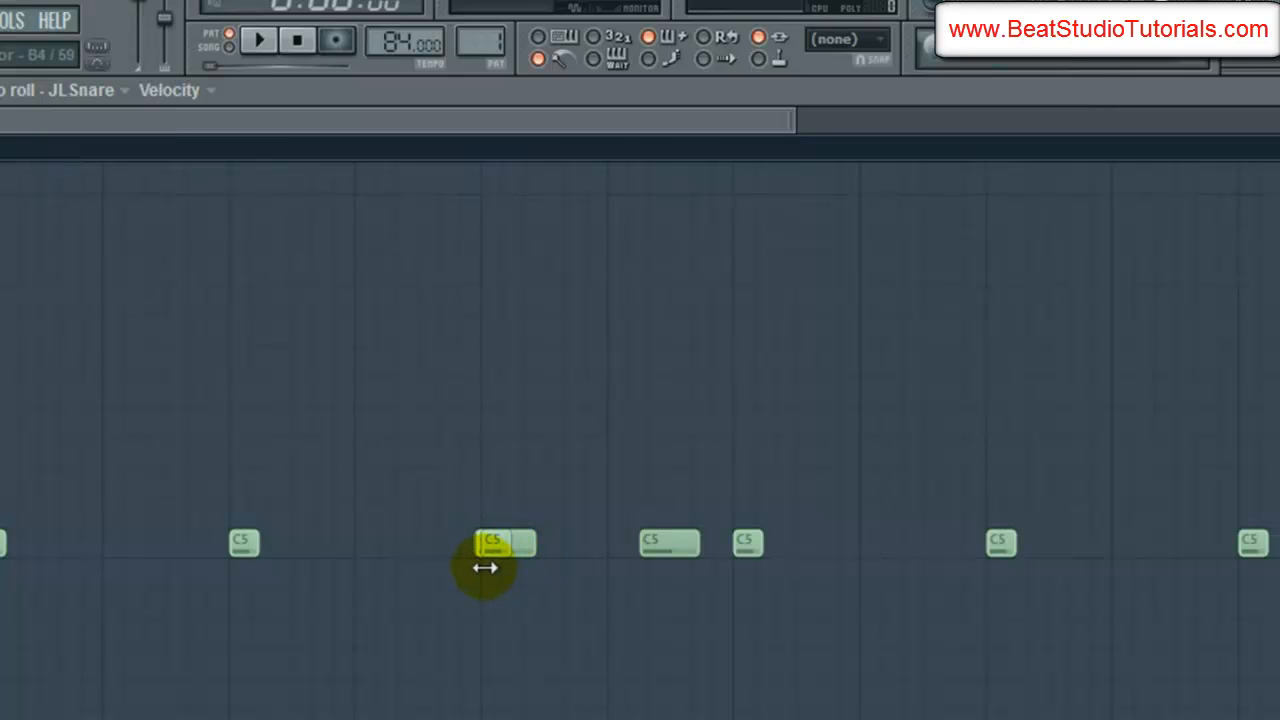
left_click_drag(530, 553, 531, 586)
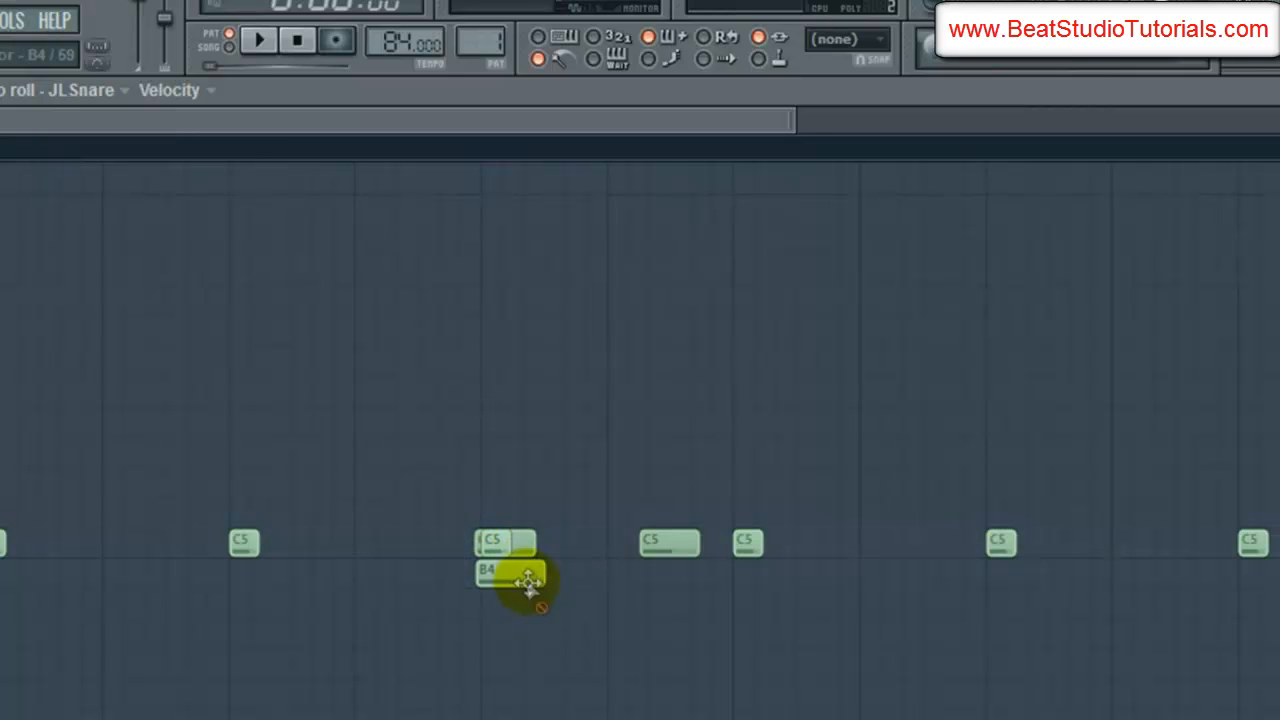
right_click(530, 581)
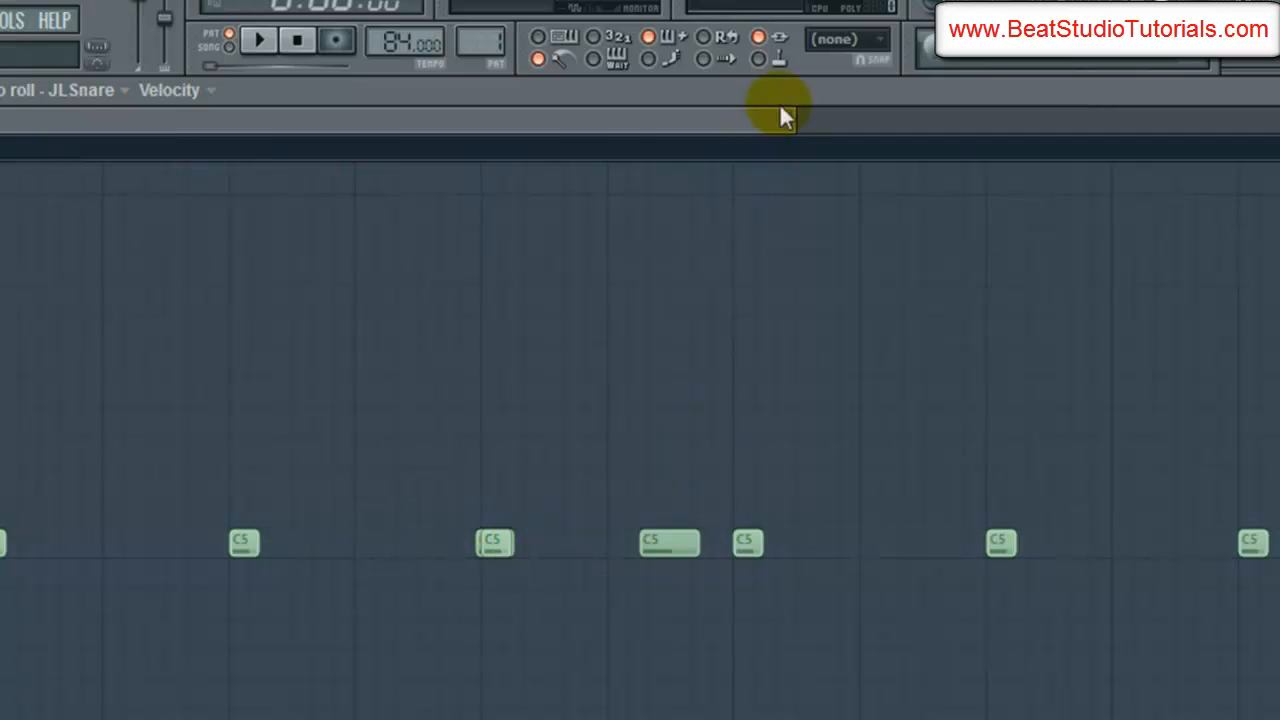
Step: With the snap on Cell, replace the long C5 note before the sixth snare hit with a shorter one on the same step
left_click(843, 40)
left_click(837, 92)
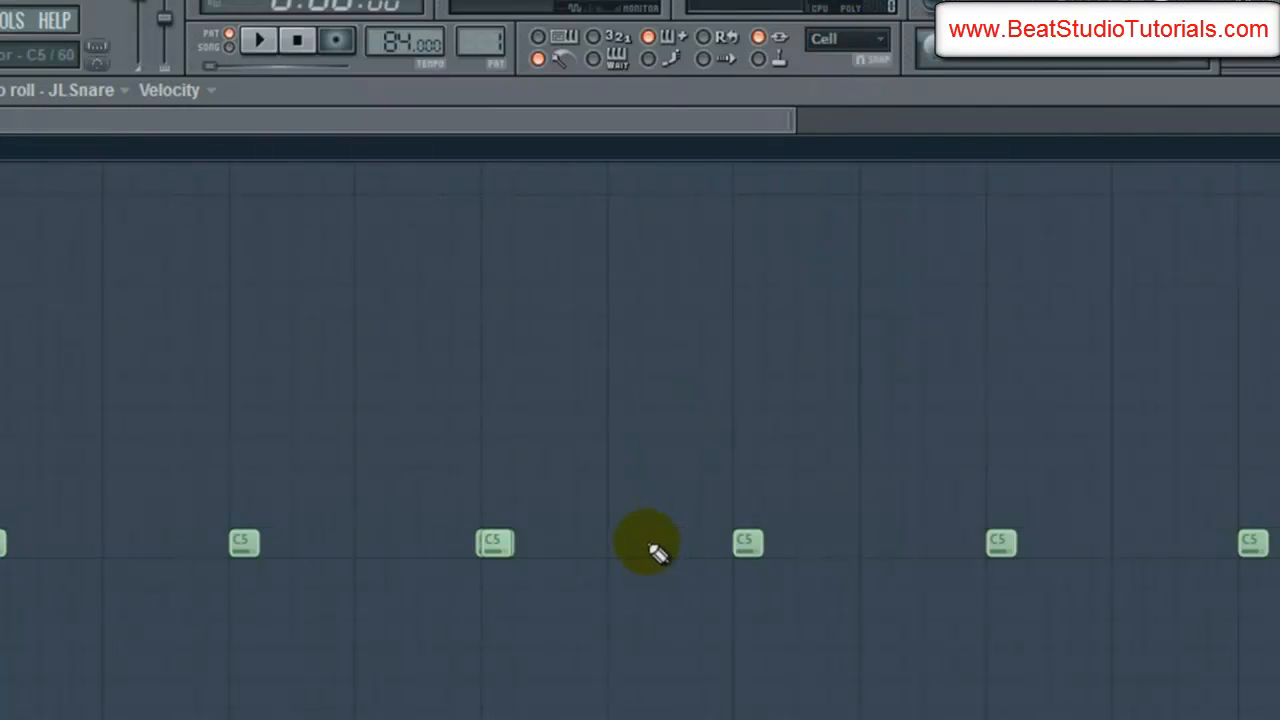
left_click(655, 548)
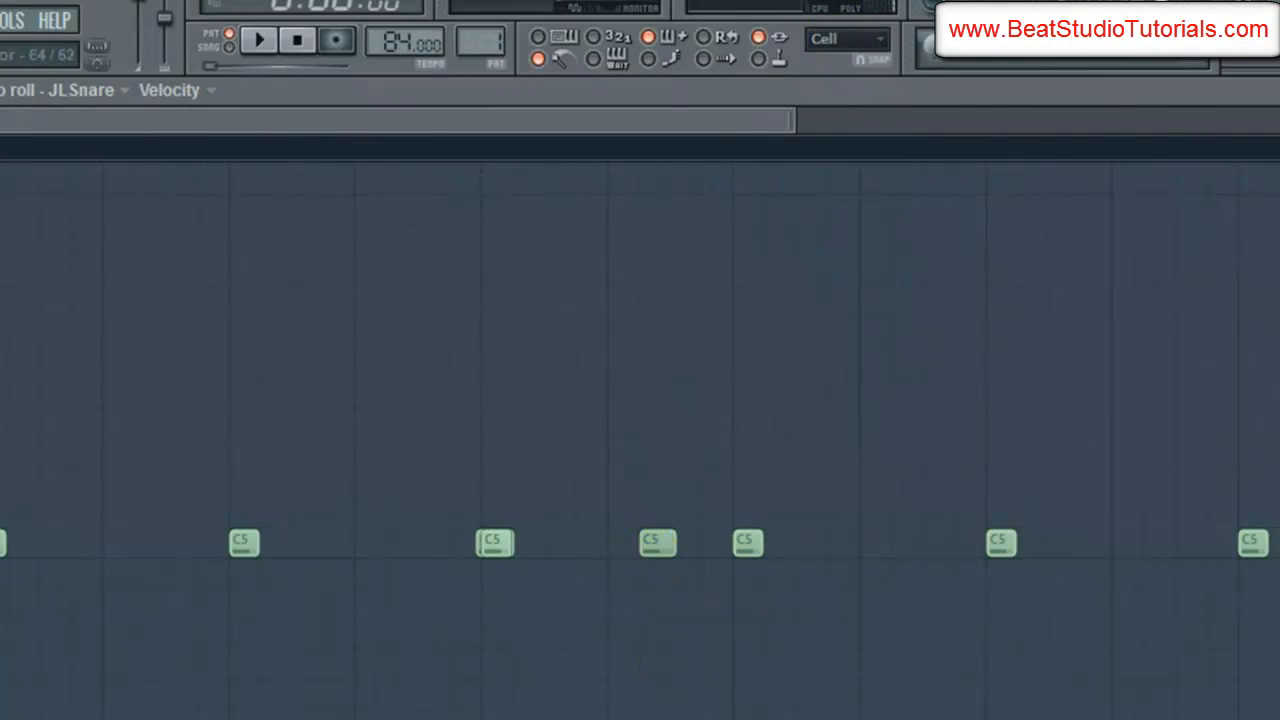
Step: Without snapping, layer extra C5 notes slightly ahead of the added hit and of the sixth snare hit, and lower their velocities
left_click(834, 45)
left_click(846, 134)
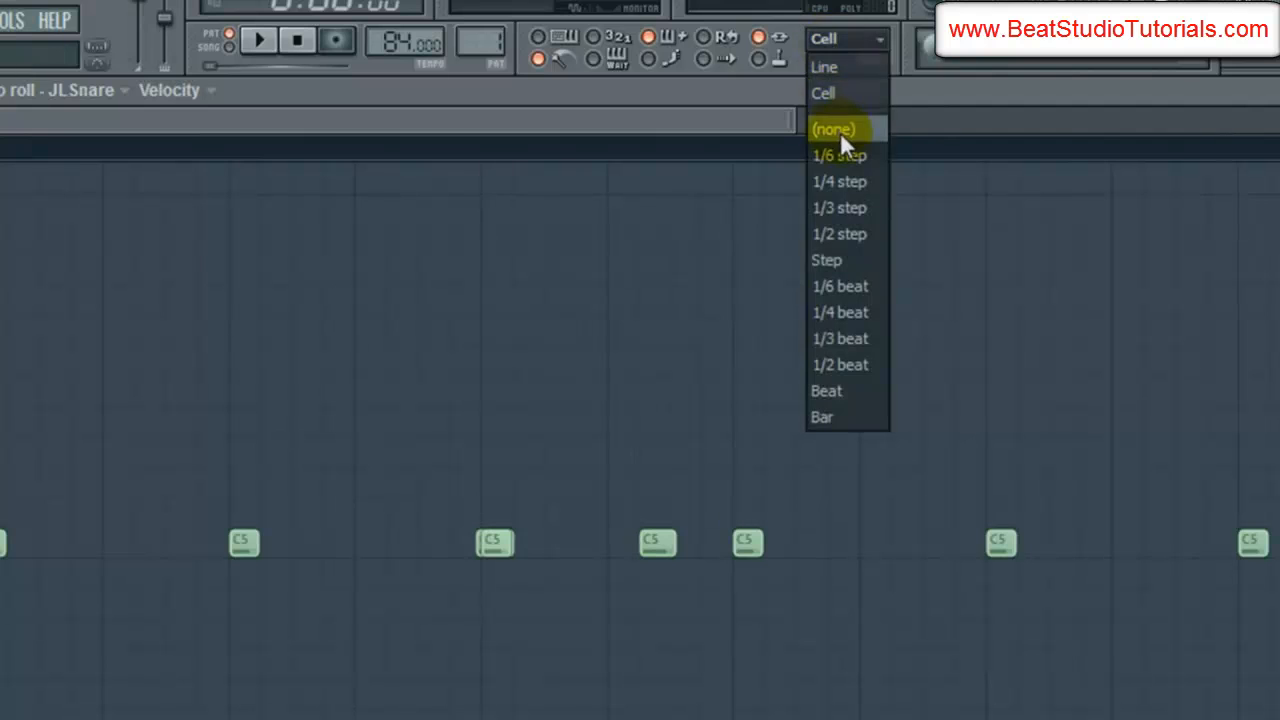
left_click(670, 568)
left_click_drag(671, 568, 635, 564)
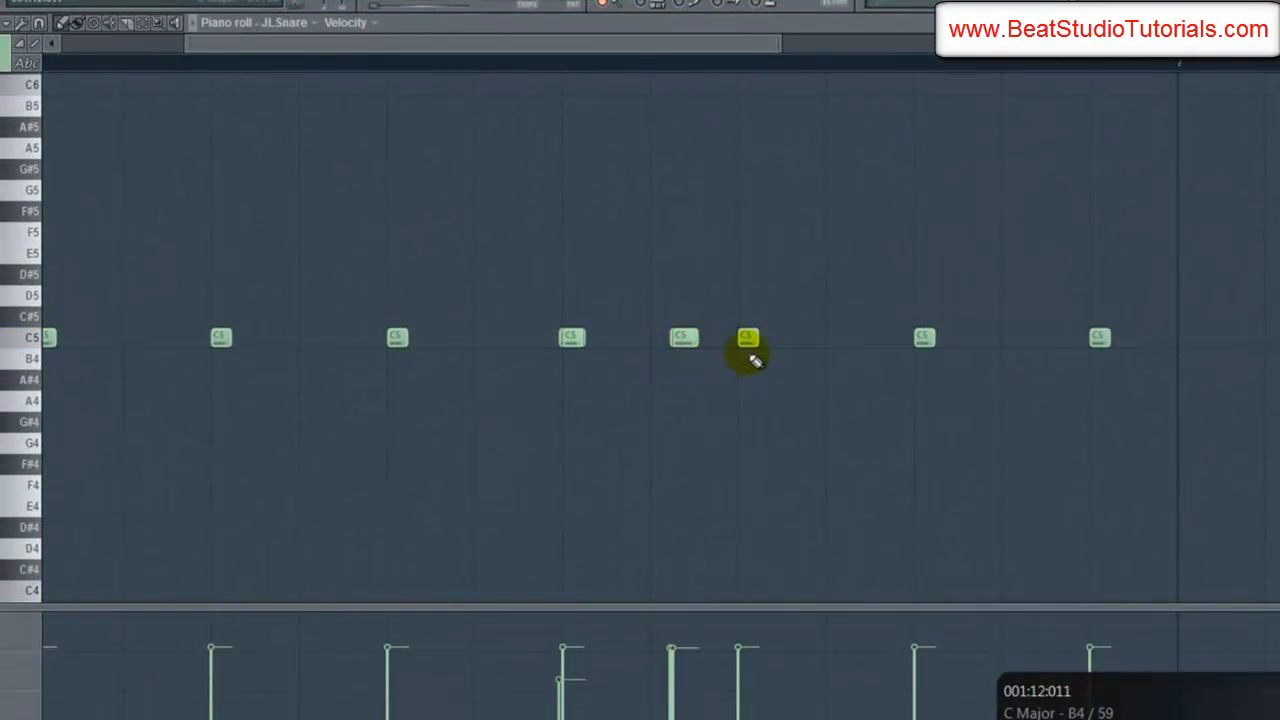
left_click_drag(739, 360, 735, 330)
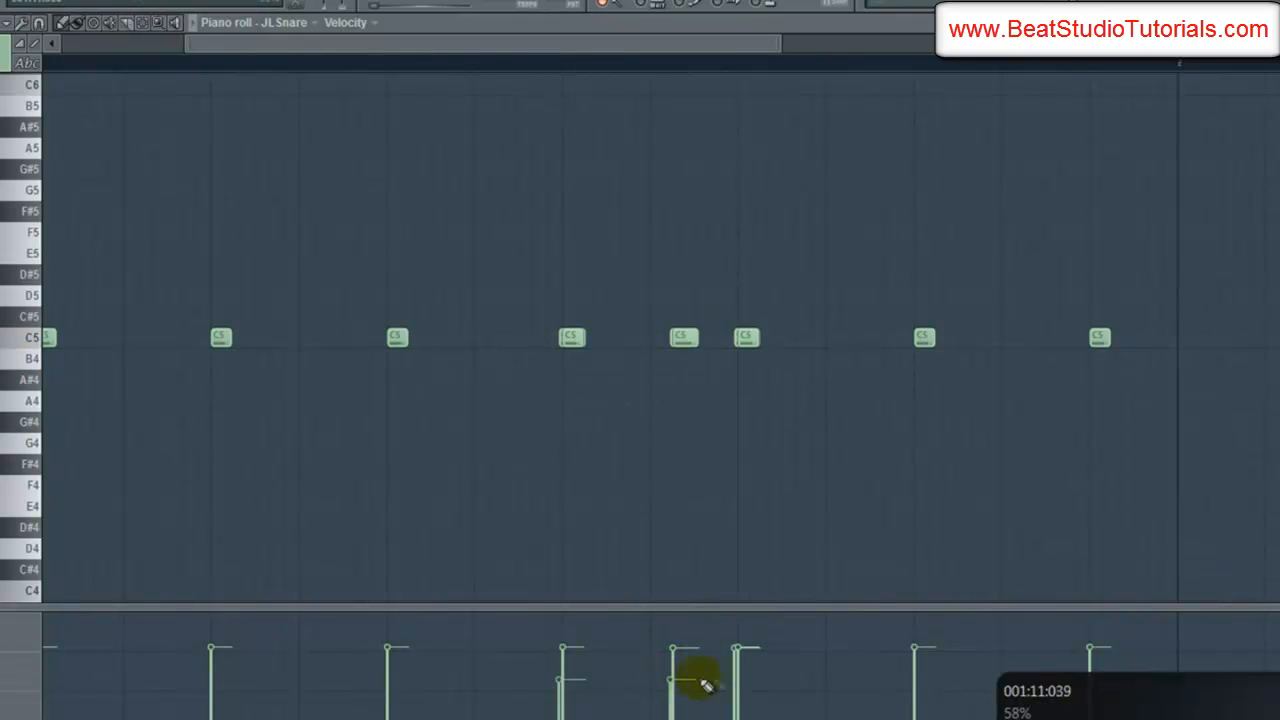
left_click_drag(740, 365, 735, 345)
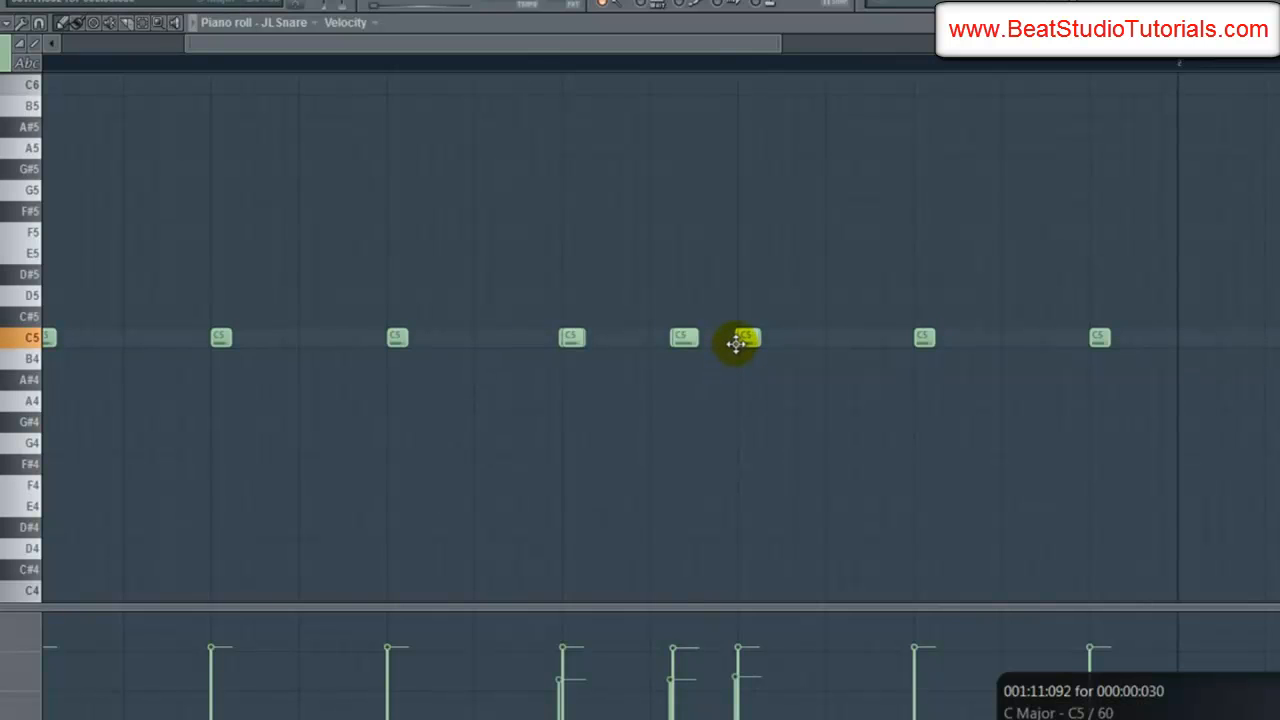
Step: Play the layered snare pattern from the beginning and stop it
left_click_drag(380, 48, 107, 75)
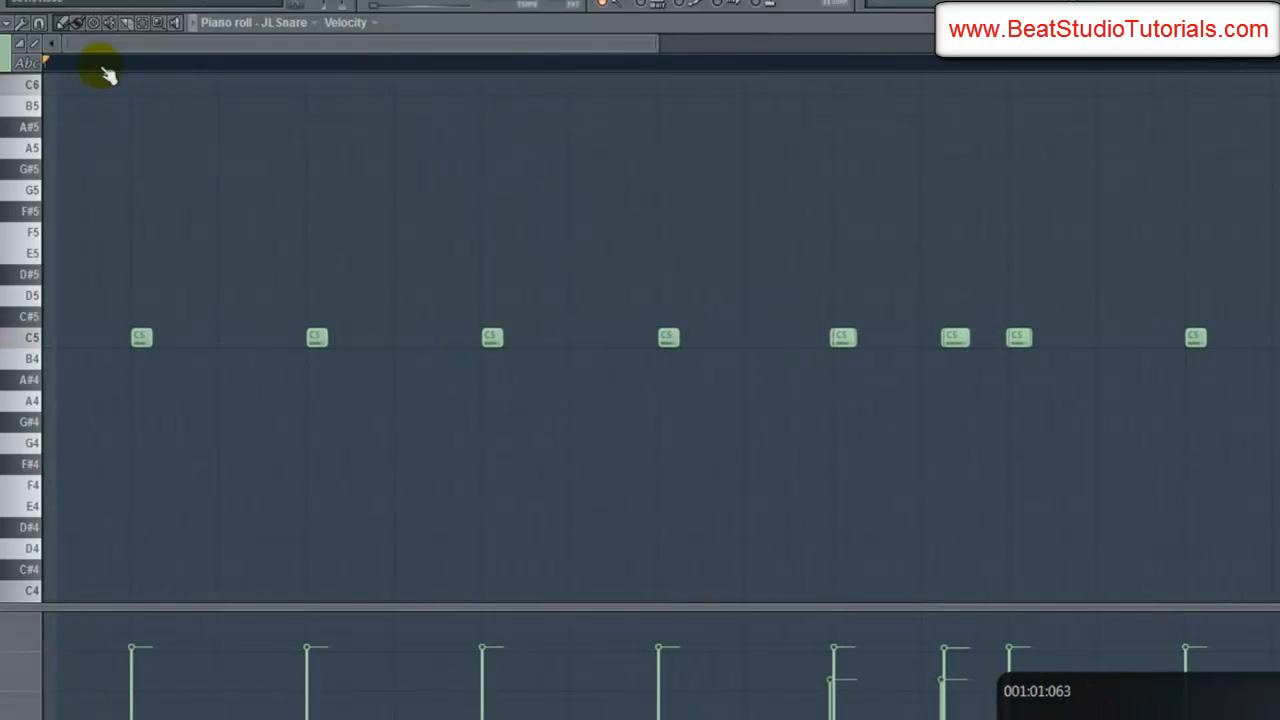
key("space")
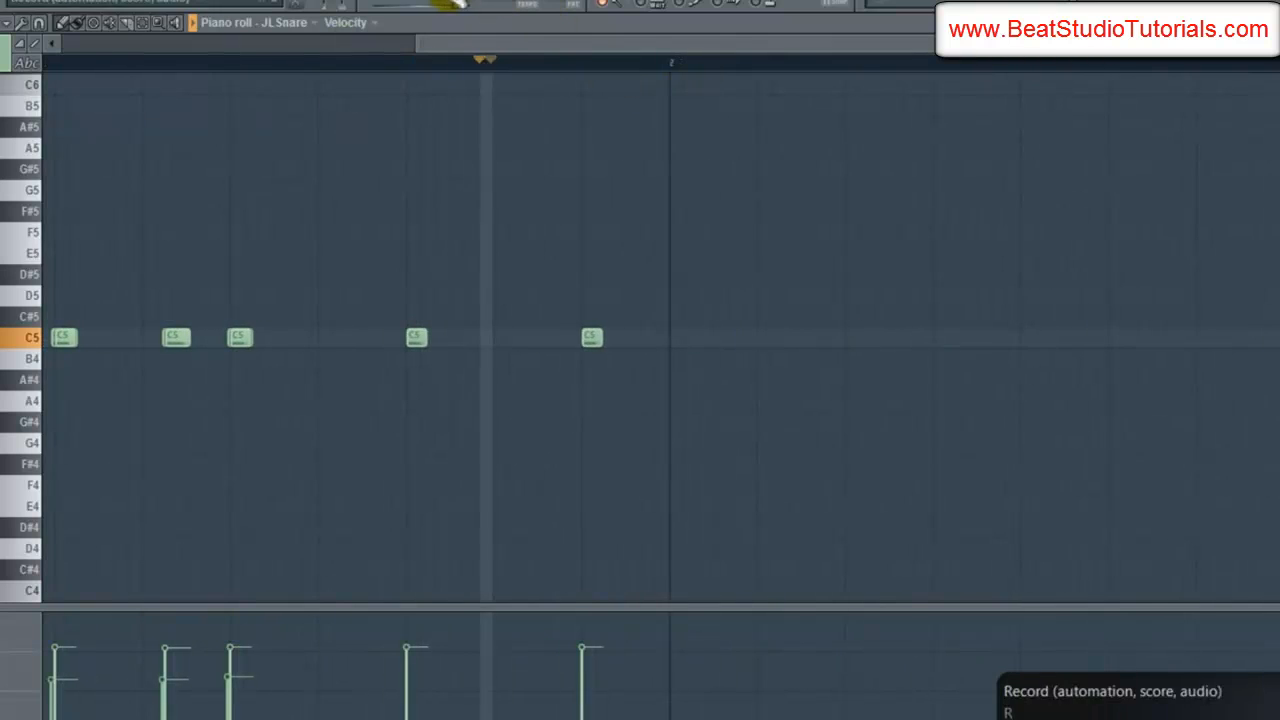
left_click(446, 2)
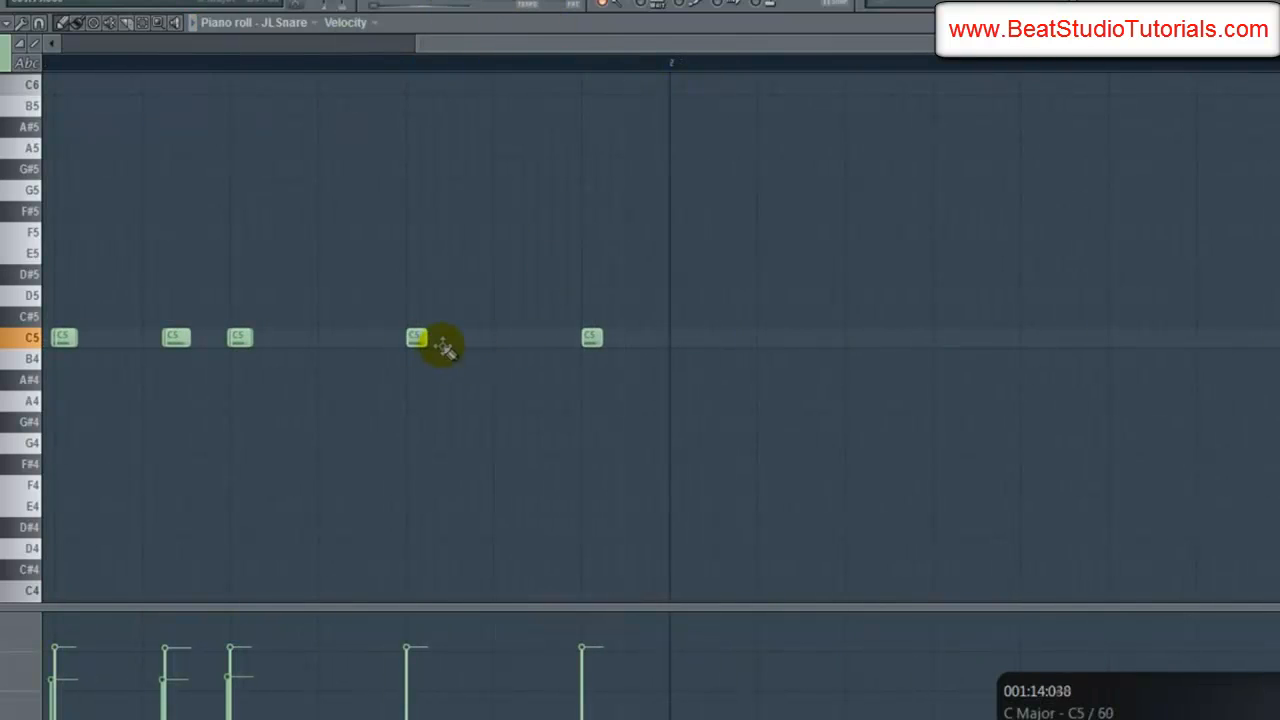
Step: Layer quieter C5 notes slightly ahead of the seventh and eighth snare hits
left_click(395, 338)
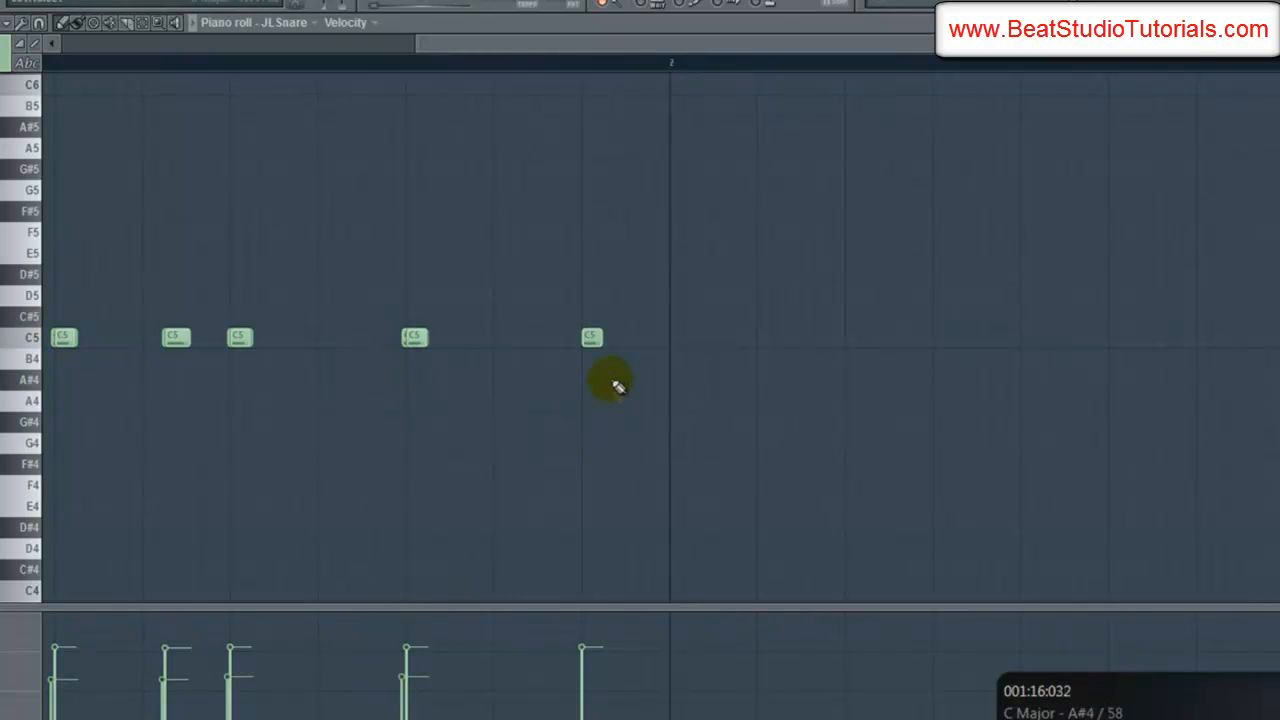
left_click(578, 358)
left_click_drag(572, 328, 574, 323)
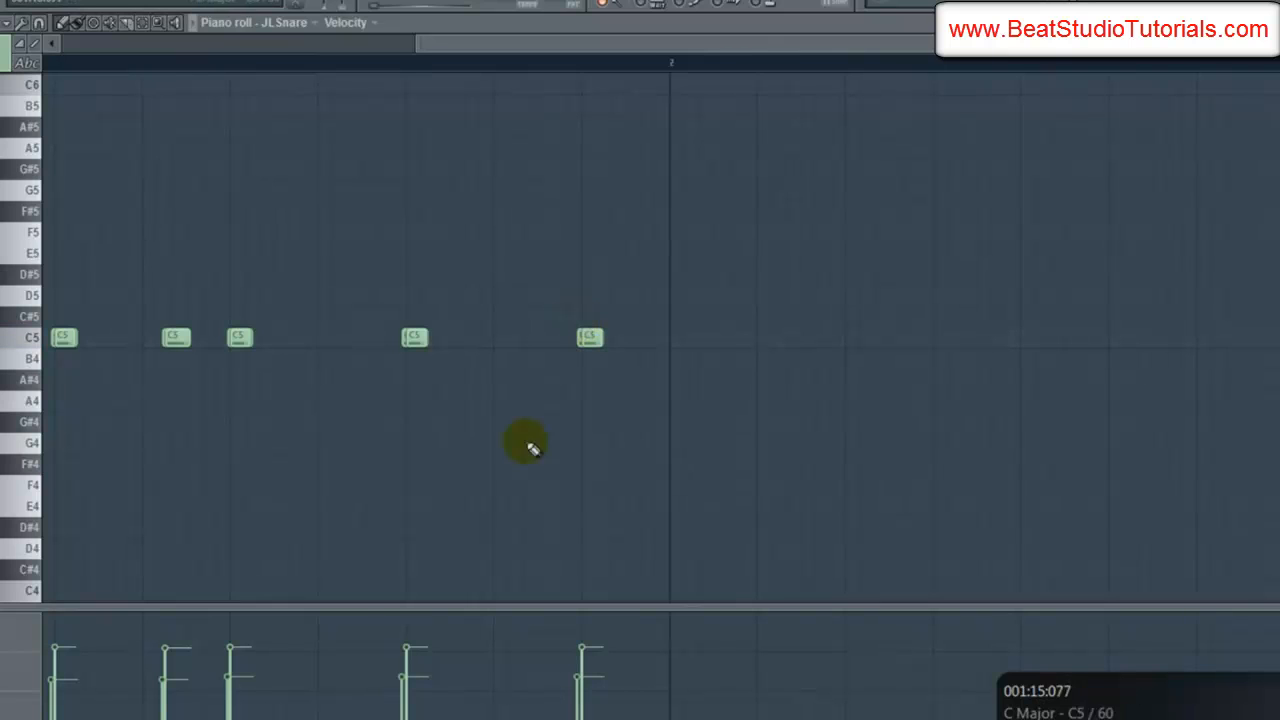
Step: Change the snap and add a short C5 note with varied velocity on each of the three steps after the eighth snare hit
left_click(814, 8)
left_click(816, 24)
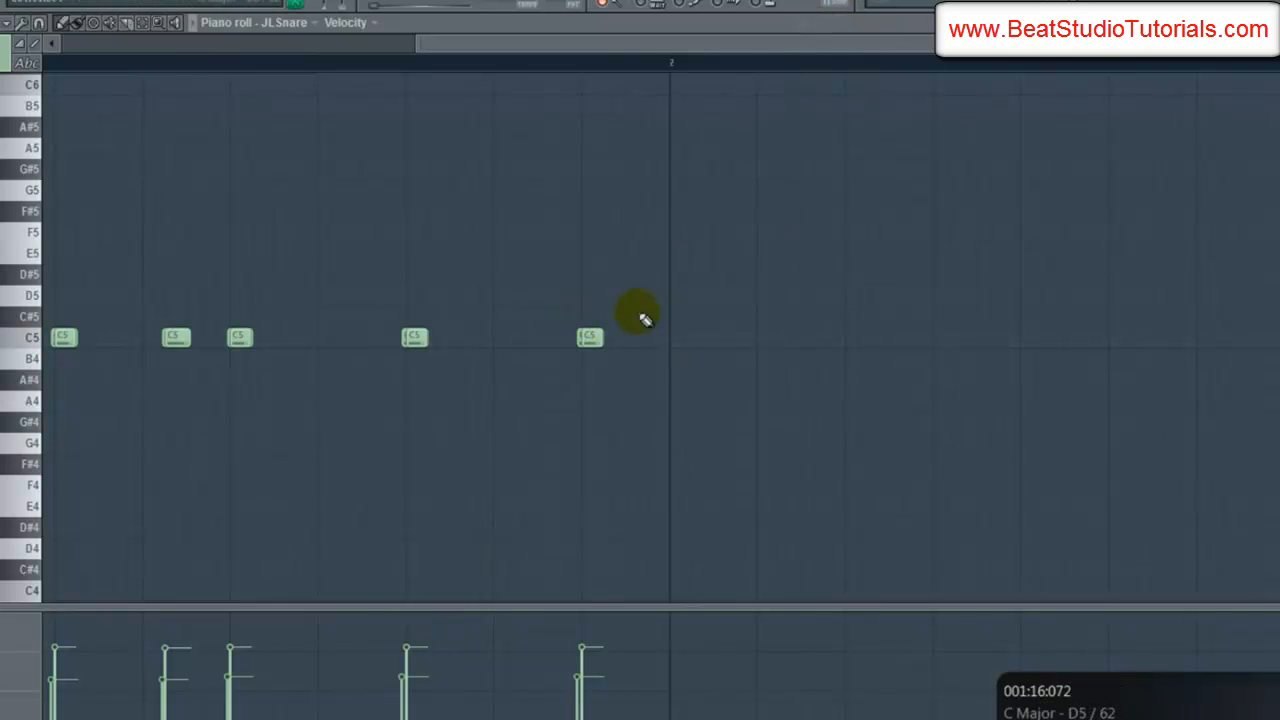
left_click_drag(617, 340, 630, 340)
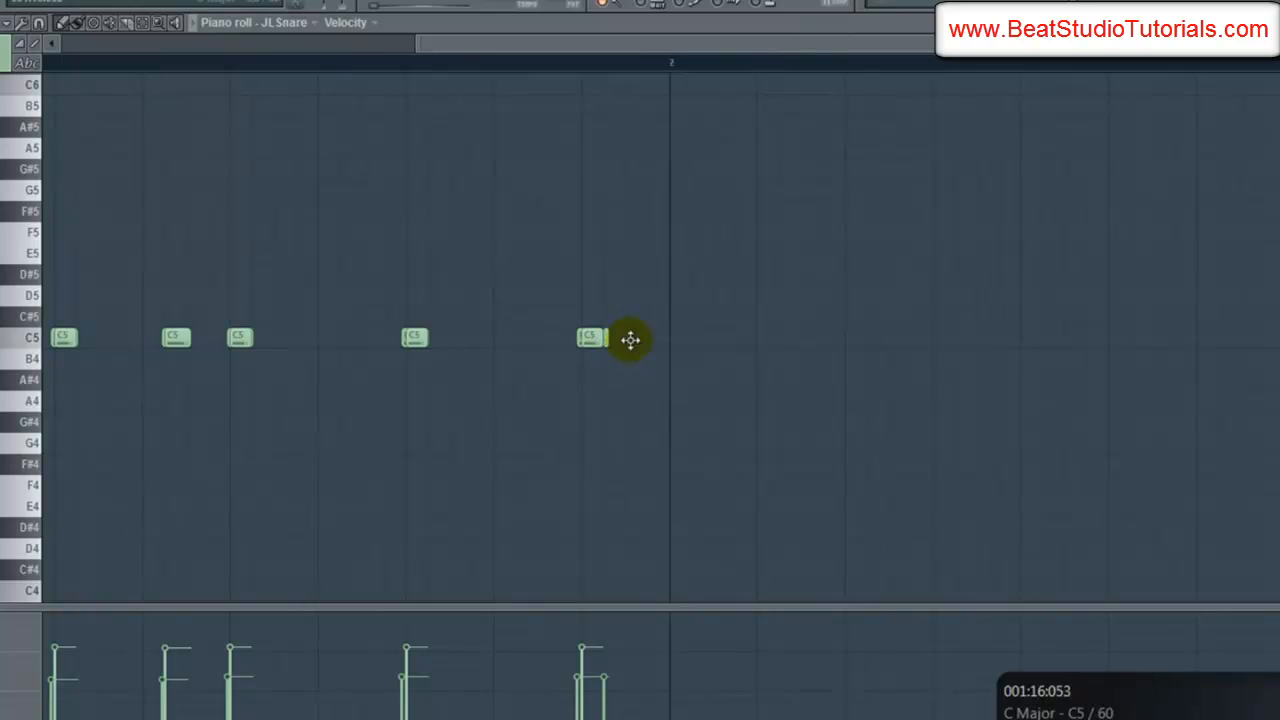
left_click(650, 340)
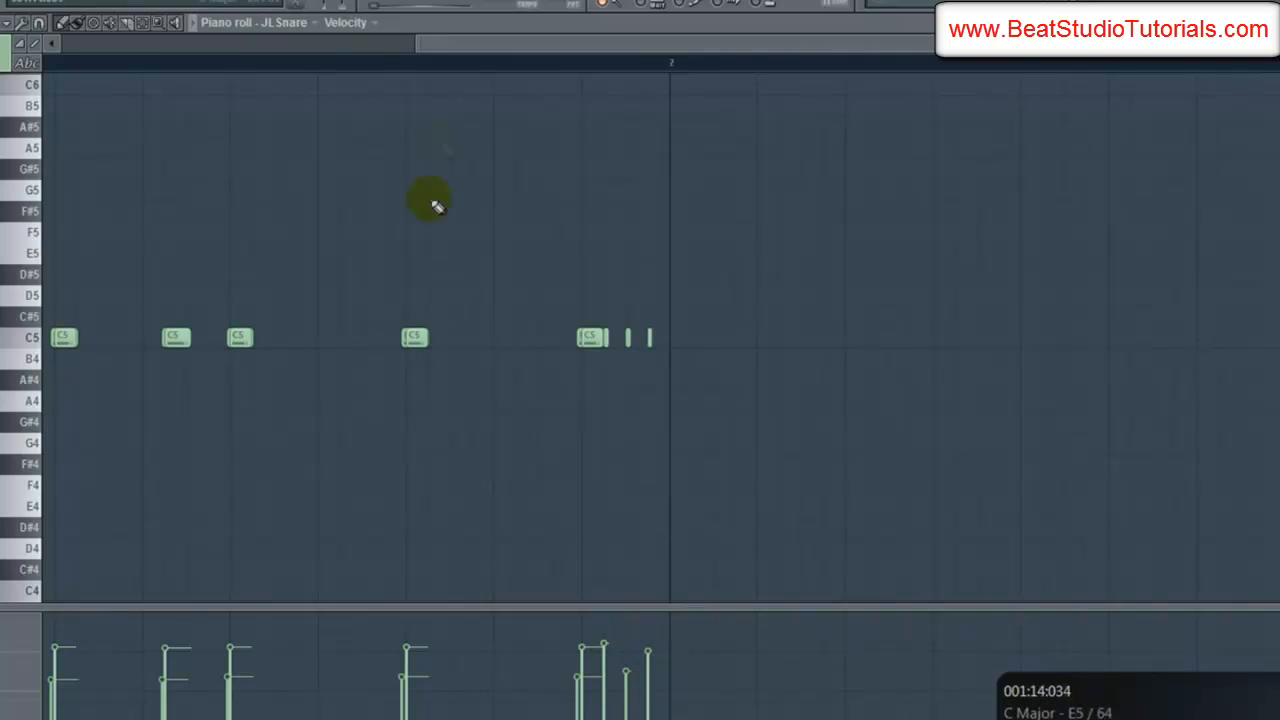
Step: Play the pattern from the beginning to audition the closing snare roll
left_click_drag(535, 43, 280, 43)
left_click(410, 3)
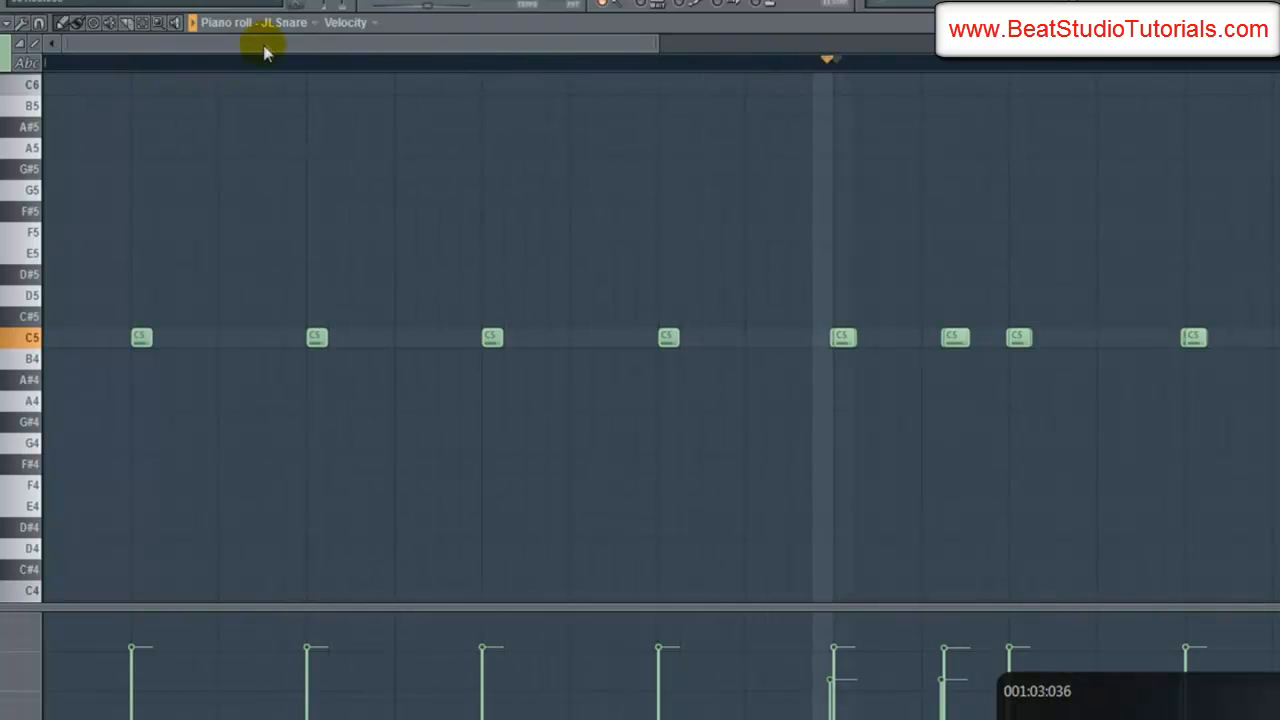
left_click_drag(261, 44, 448, 87)
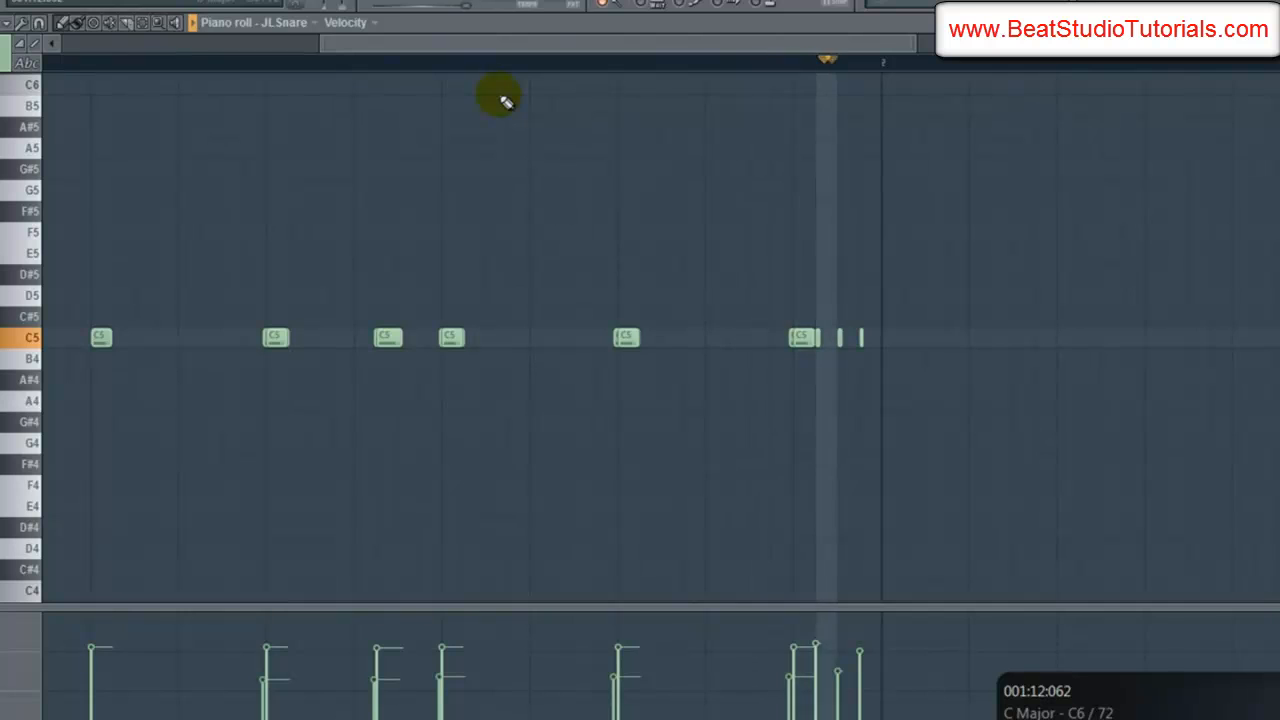
Step: Stop the snare pattern's playback and close the snare's piano roll
left_click(428, 2)
left_click(600, 4)
left_click(413, 1)
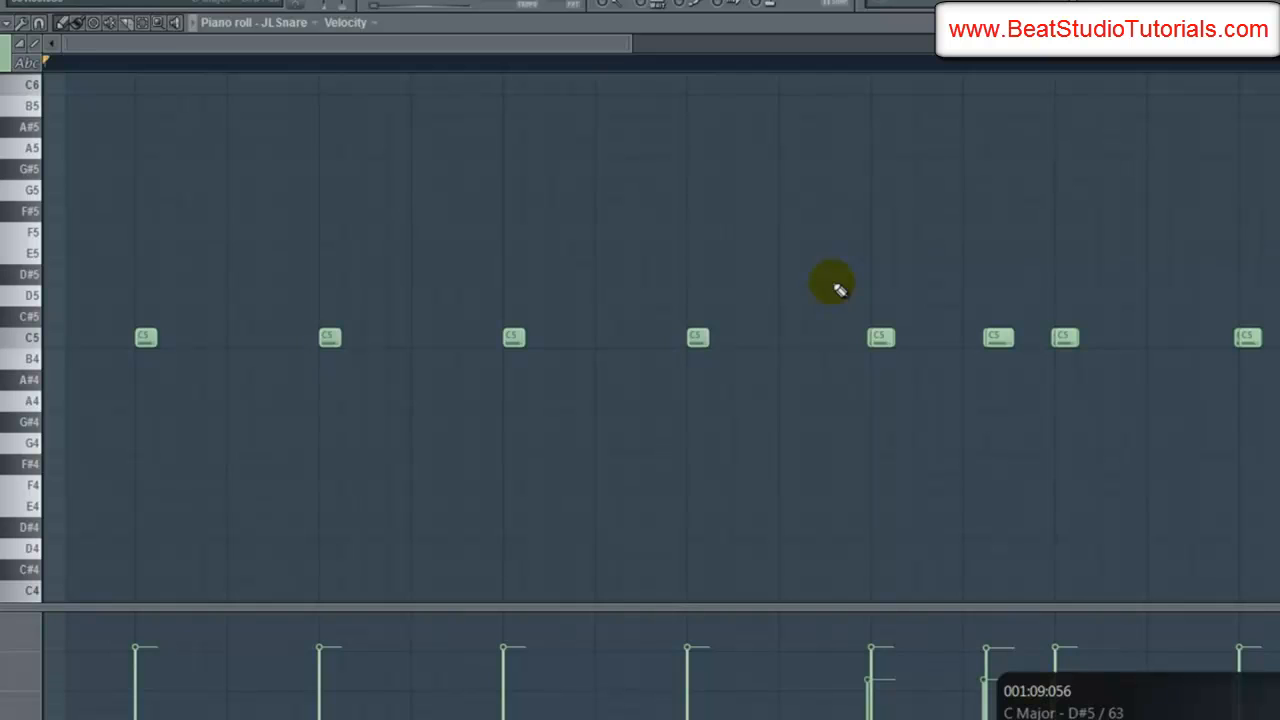
key("Escape")
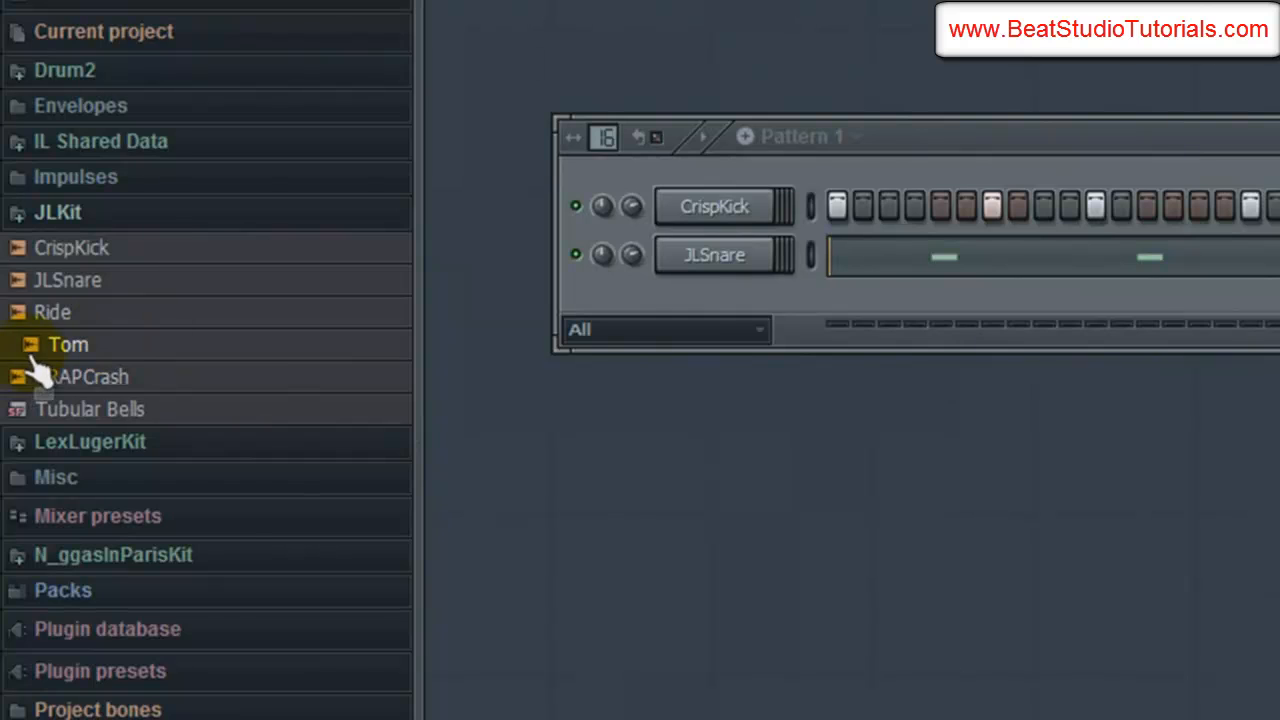
Step: Add the Tom and Ride samples from JLKit as new channels and fill Tom steps 25 to 32
left_click_drag(30, 350, 700, 302)
left_click_drag(150, 312, 712, 345)
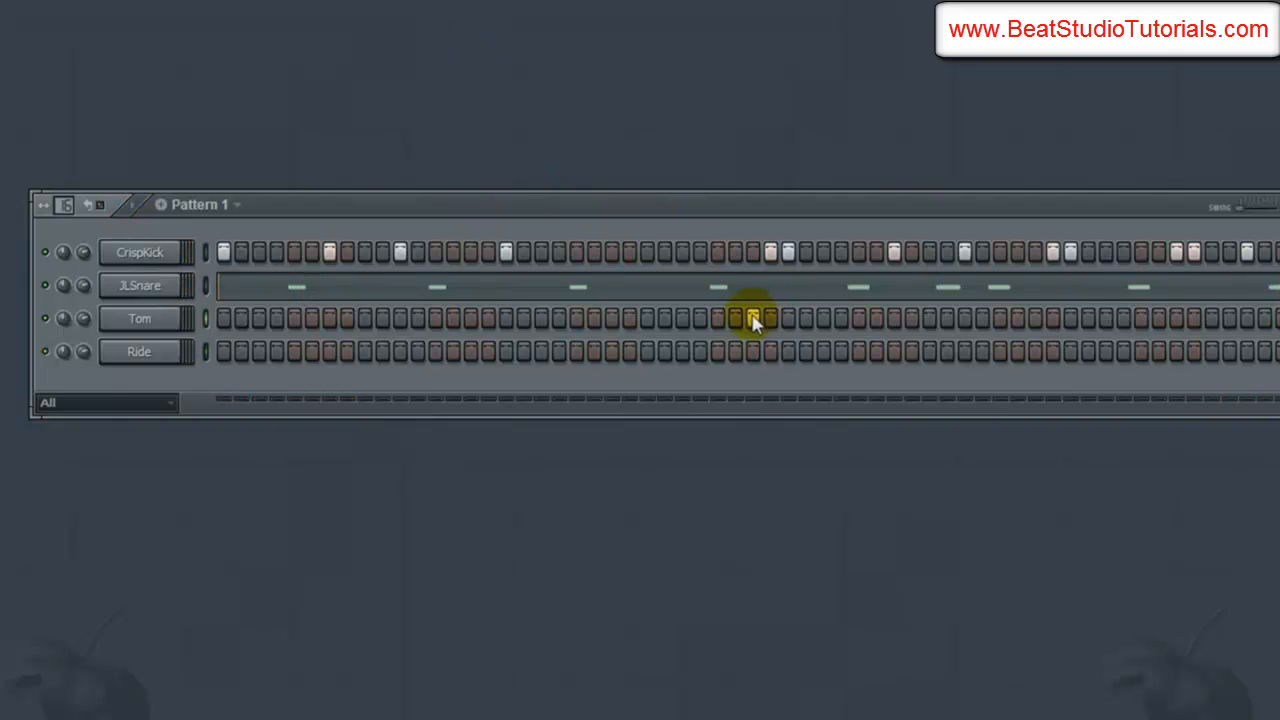
left_click_drag(665, 322, 772, 322)
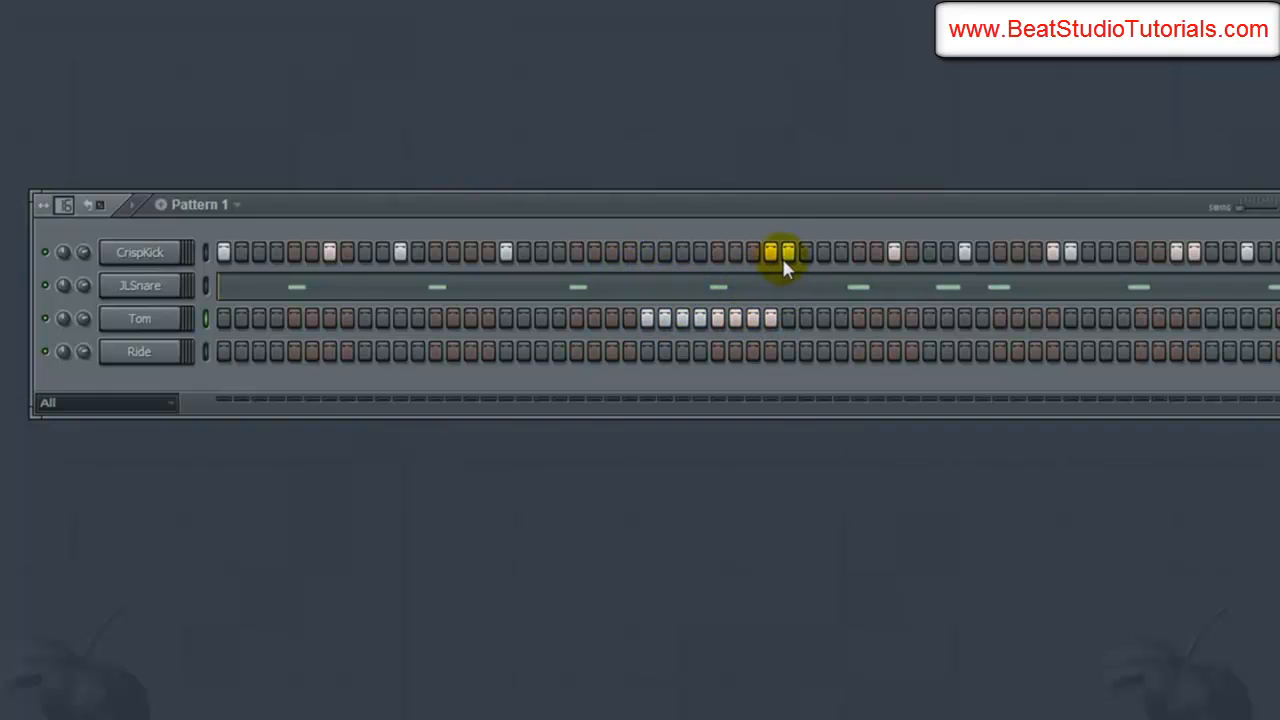
Step: Open the Tom steps in the piano roll and discard the note lengths
right_click(172, 326)
left_click(634, 372)
right_click(160, 328)
left_click(242, 322)
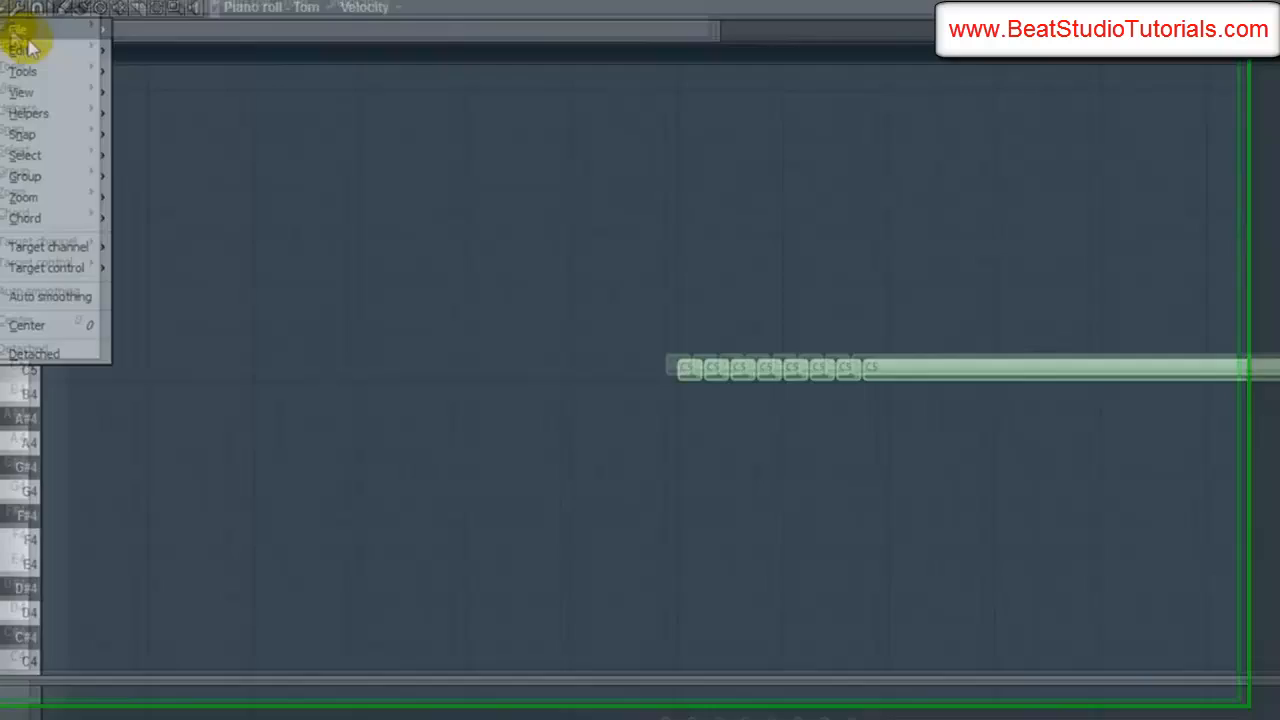
mouse_move(30, 48)
left_click(251, 309)
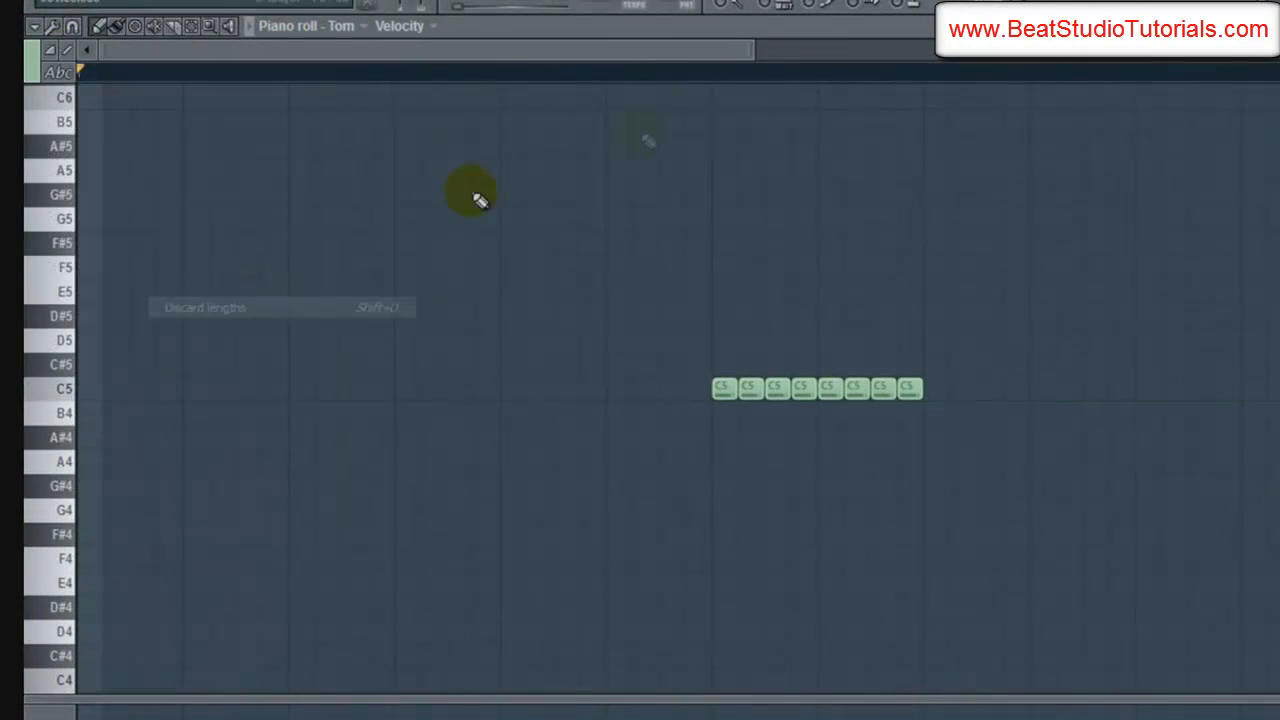
Step: Move the first Tom note up to C6 and add notes descending by semitones from B5 to F5 on the next seven steps
left_click_drag(625, 55, 785, 50)
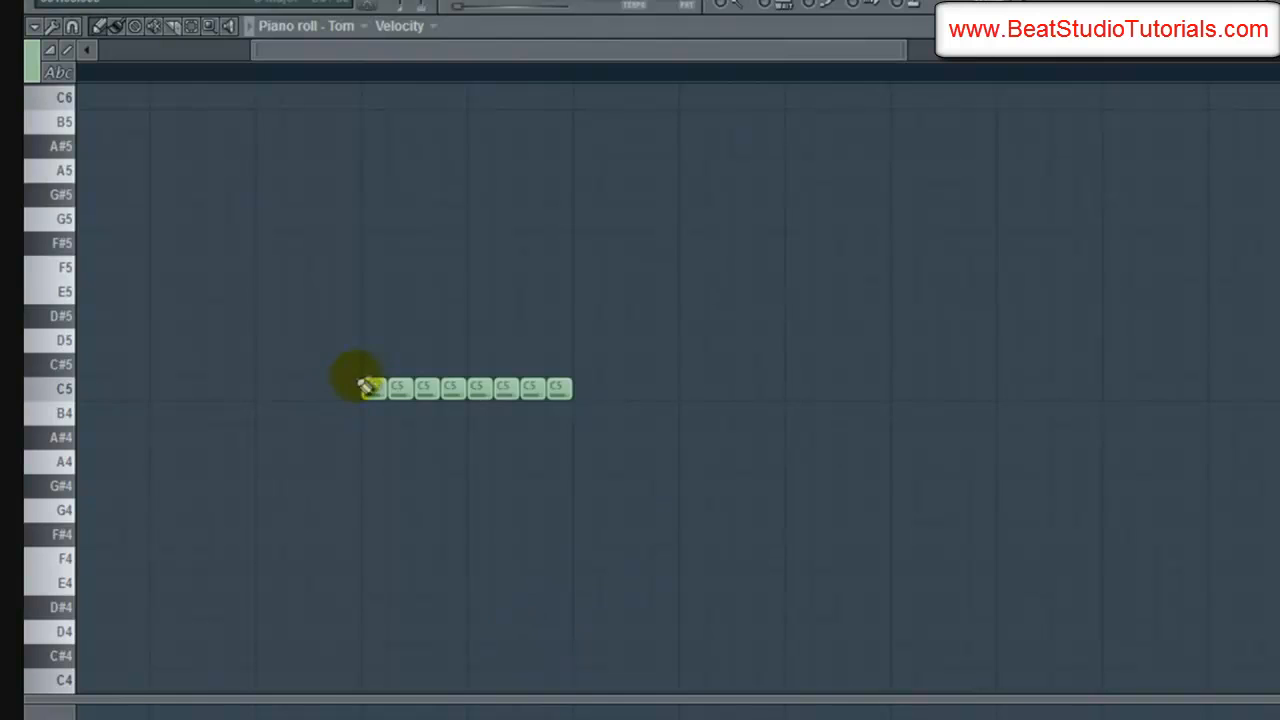
left_click_drag(371, 380, 375, 142)
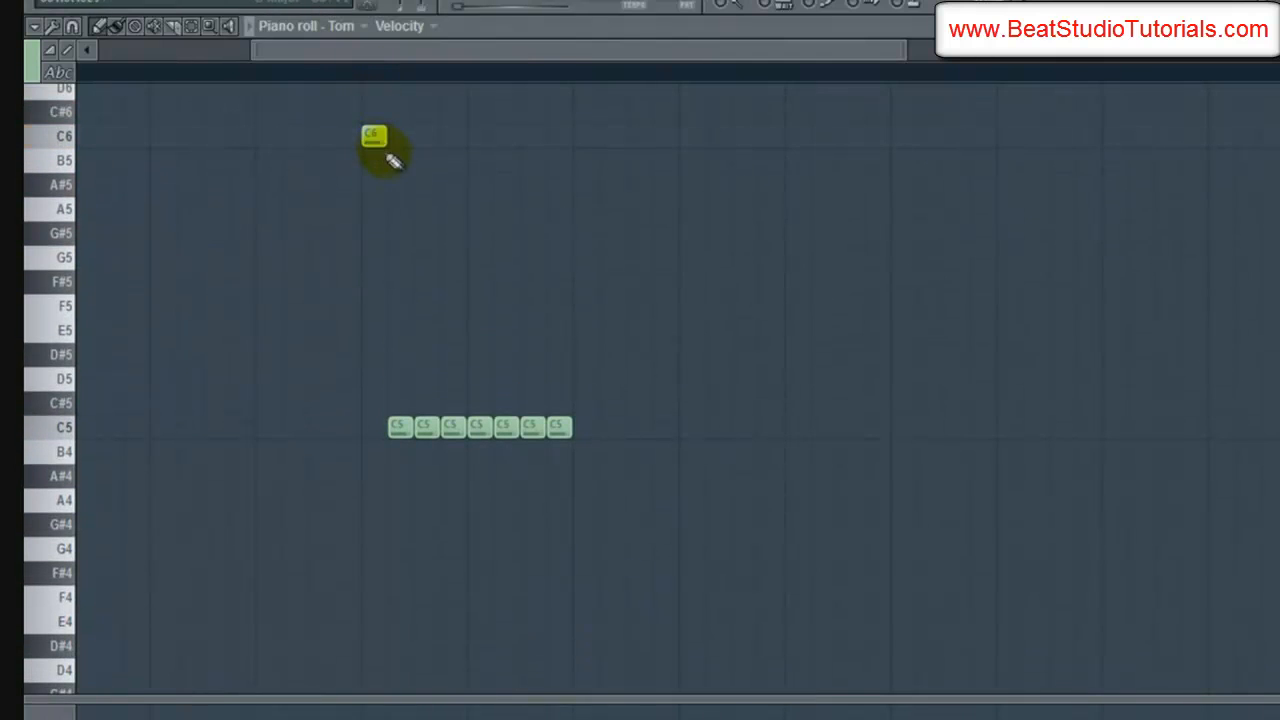
left_click(400, 160)
left_click(428, 185)
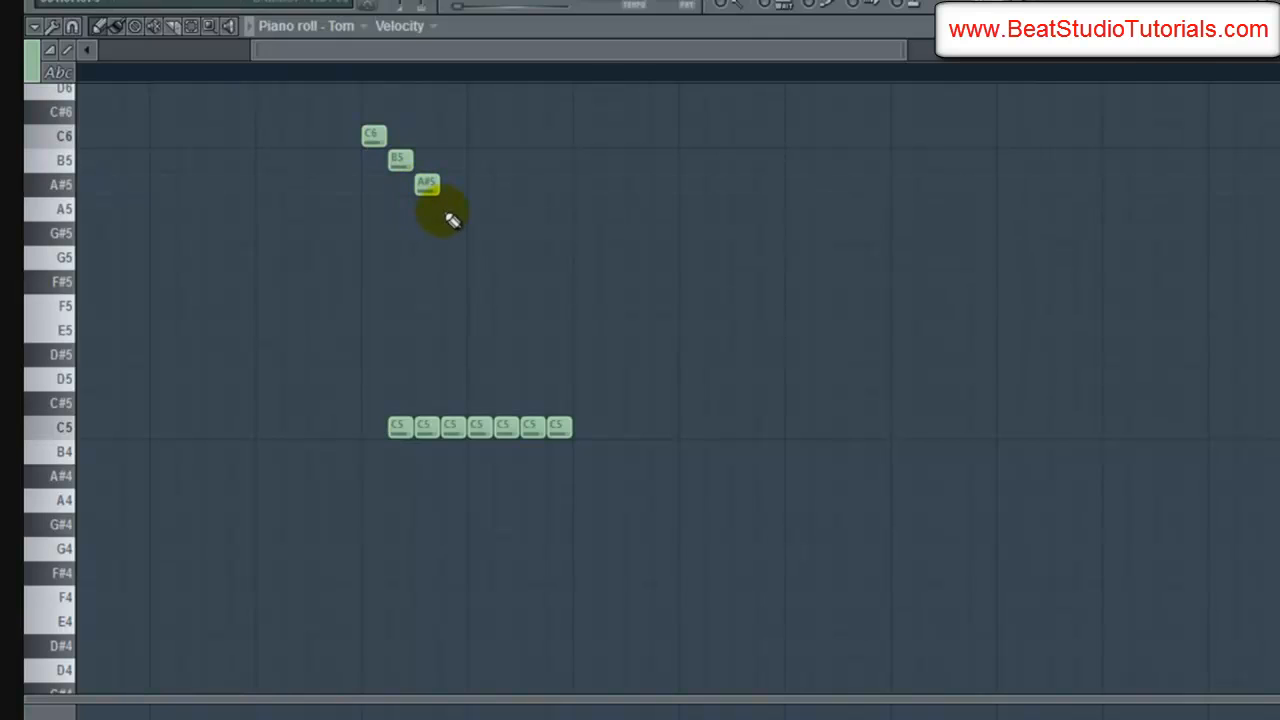
left_click(506, 257)
left_click(532, 281)
left_click(559, 305)
Step: Delete the seven remaining C5 Tom notes
right_click(559, 426)
right_click(532, 426)
right_click(506, 426)
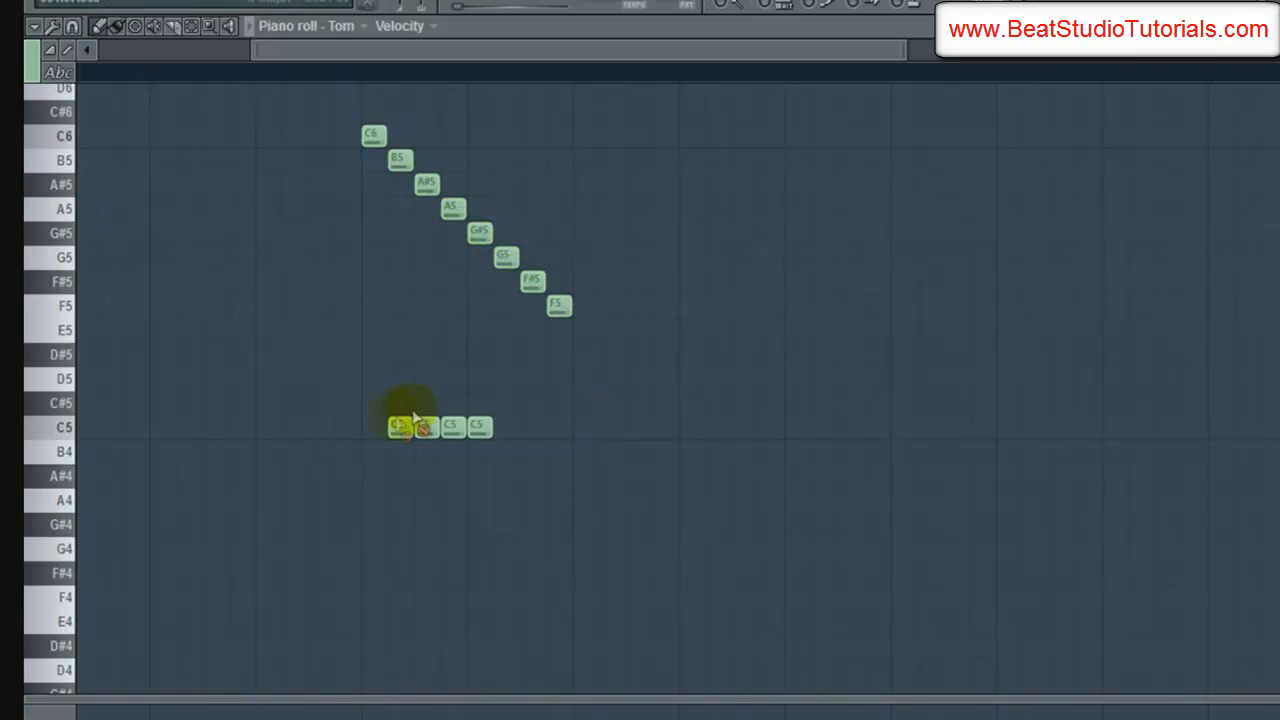
right_click(400, 426)
right_click(427, 426)
right_click(453, 426)
right_click(480, 426)
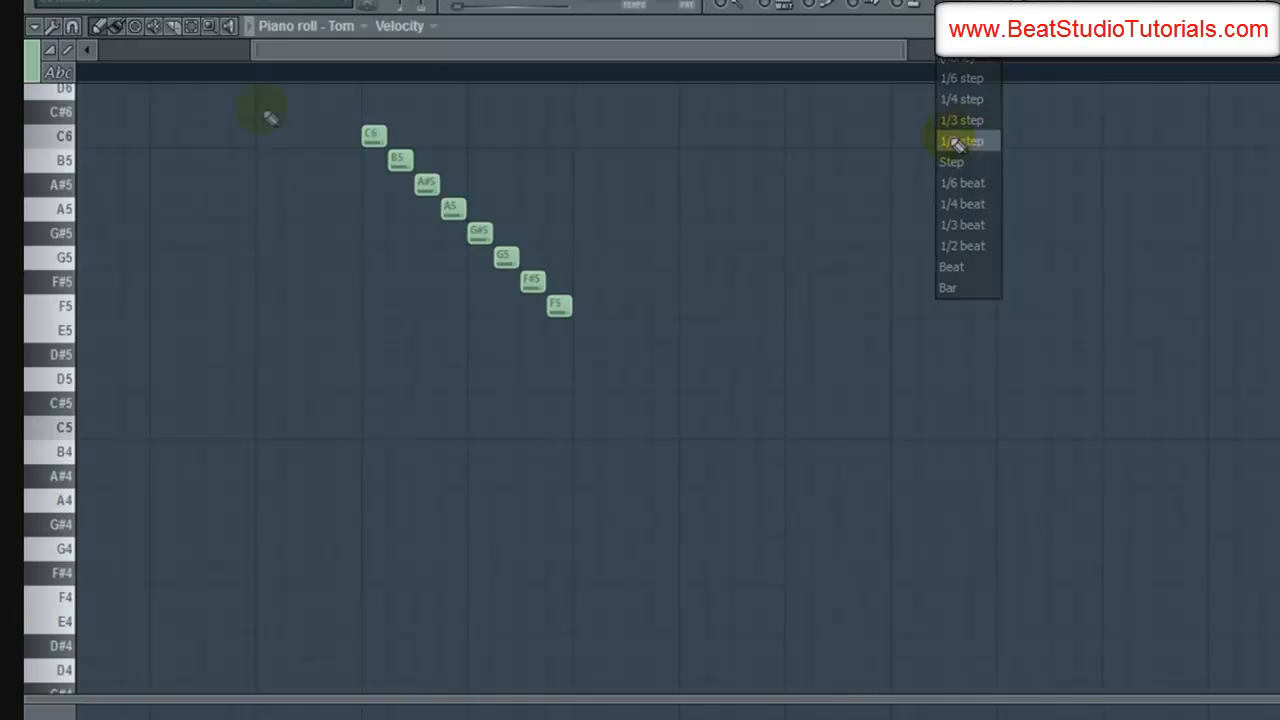
Step: Set the snap to 1/2 step and discard lengths to shorten the descending Tom notes
left_click(962, 141)
left_click(34, 25)
mouse_move(48, 50)
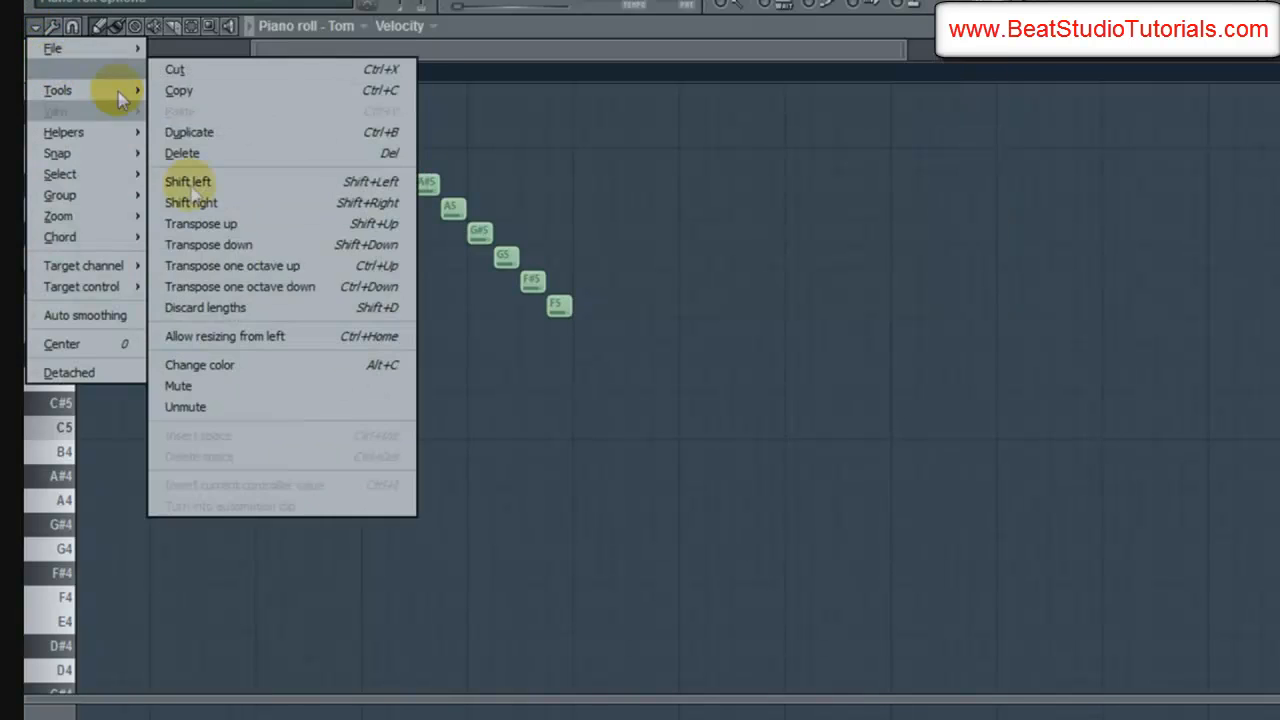
left_click(222, 304)
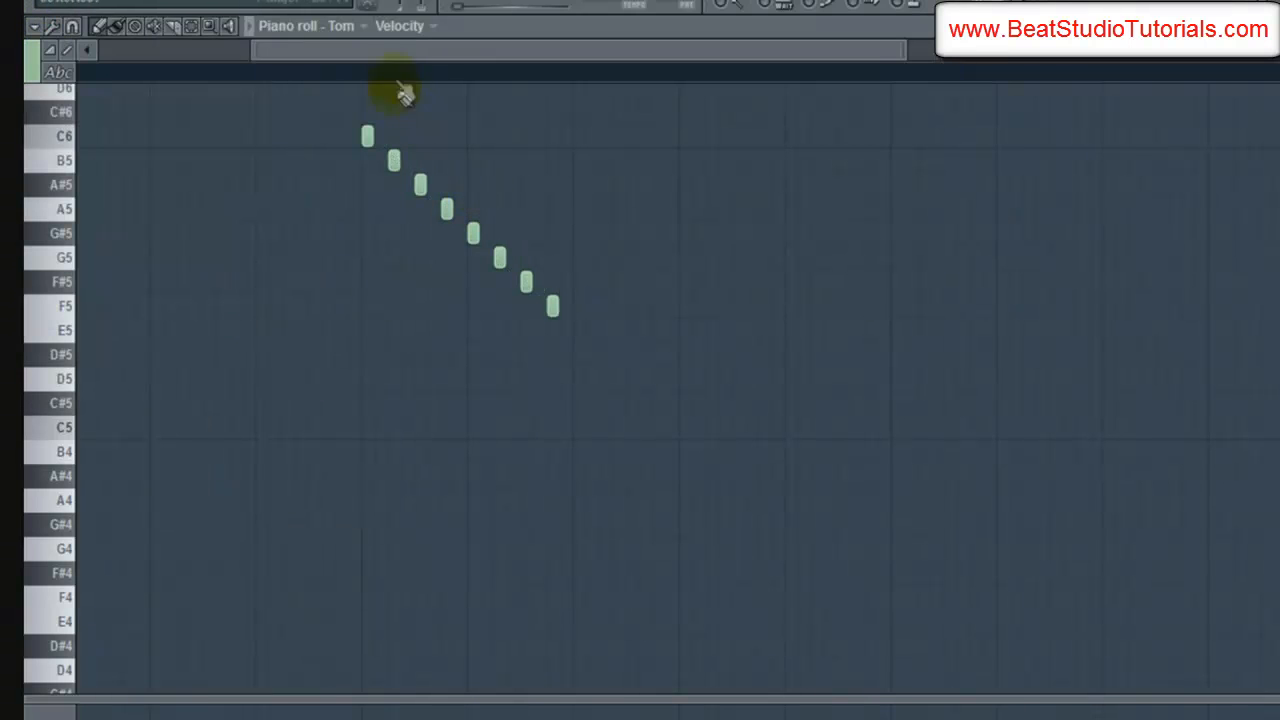
Step: Play the pattern from the beginning to audition the descending Tom fill and stop it
left_click_drag(389, 50, 192, 50)
left_click(506, 5)
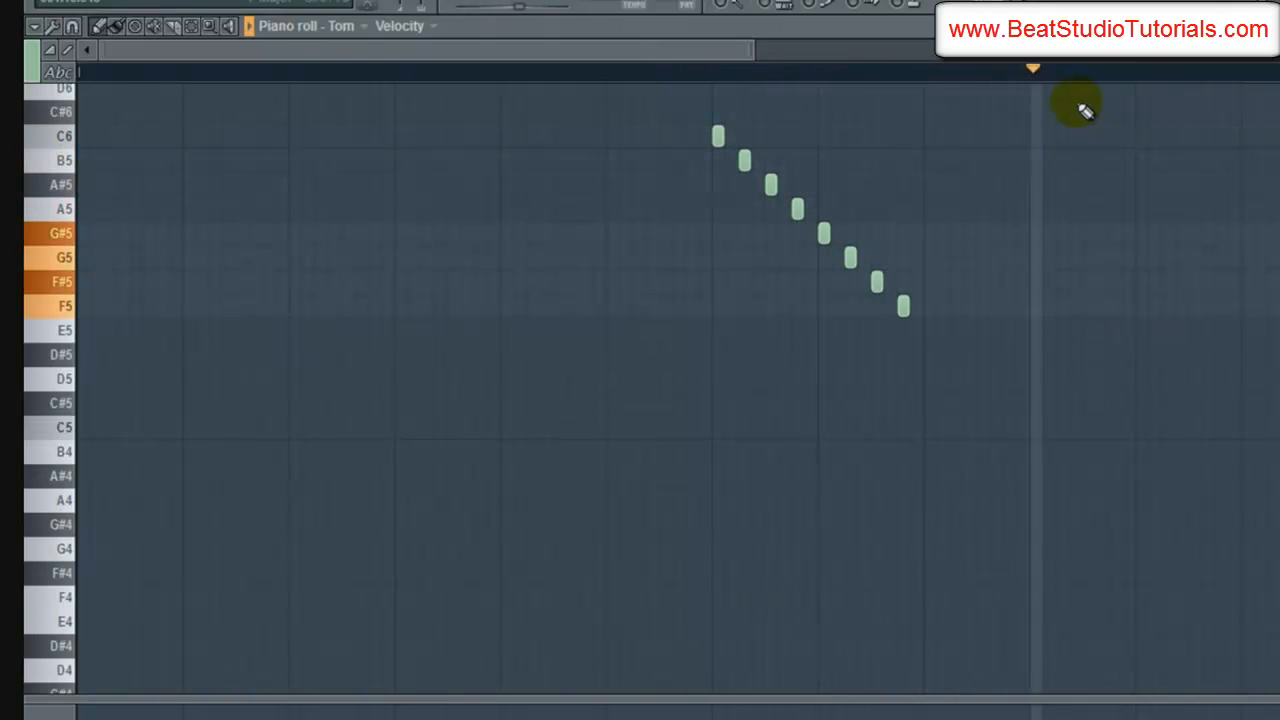
left_click(540, 5)
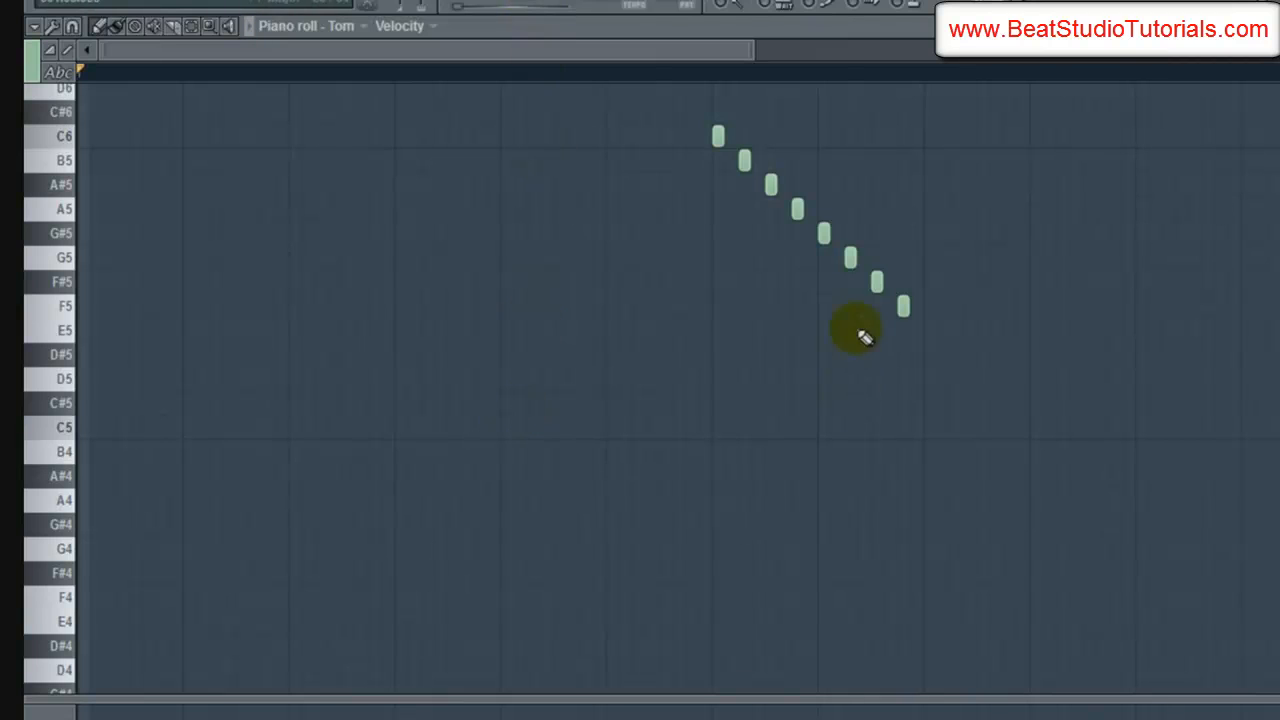
Step: Lower the last four notes of the Tom fill to G5, F#5, E5 and D#5, and audition the change
left_click_drag(876, 288, 903, 356)
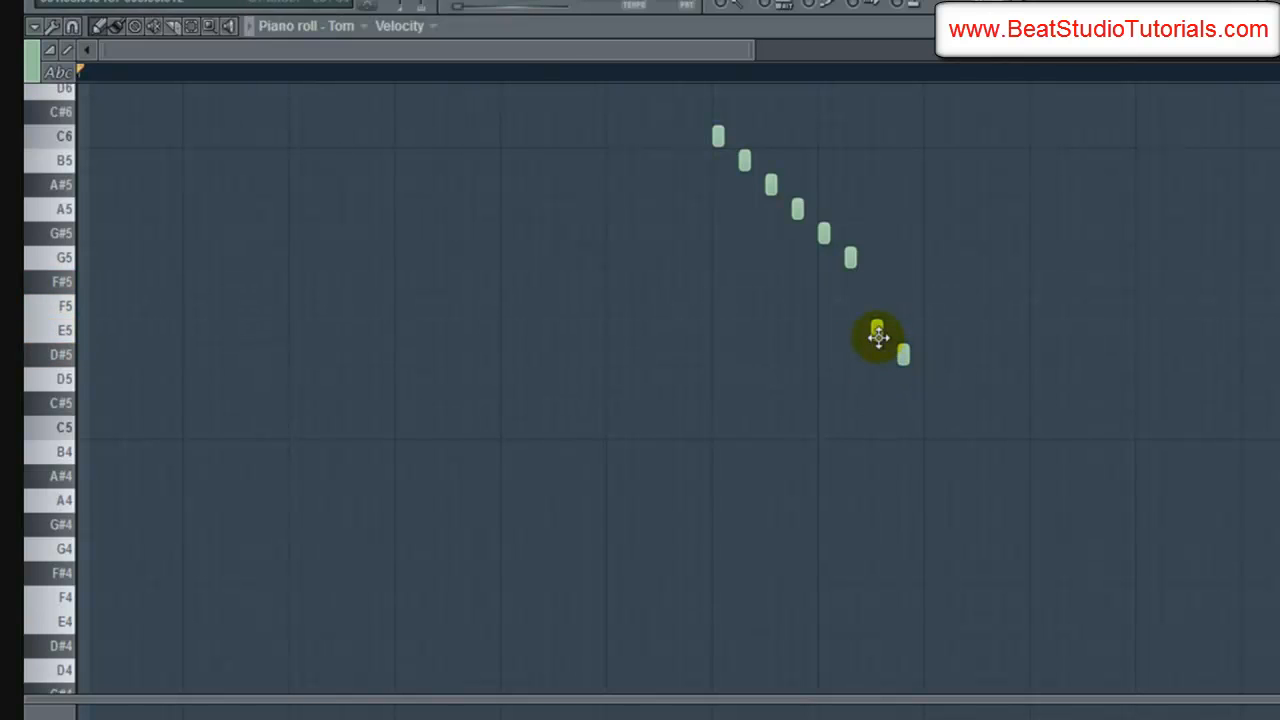
left_click(901, 354)
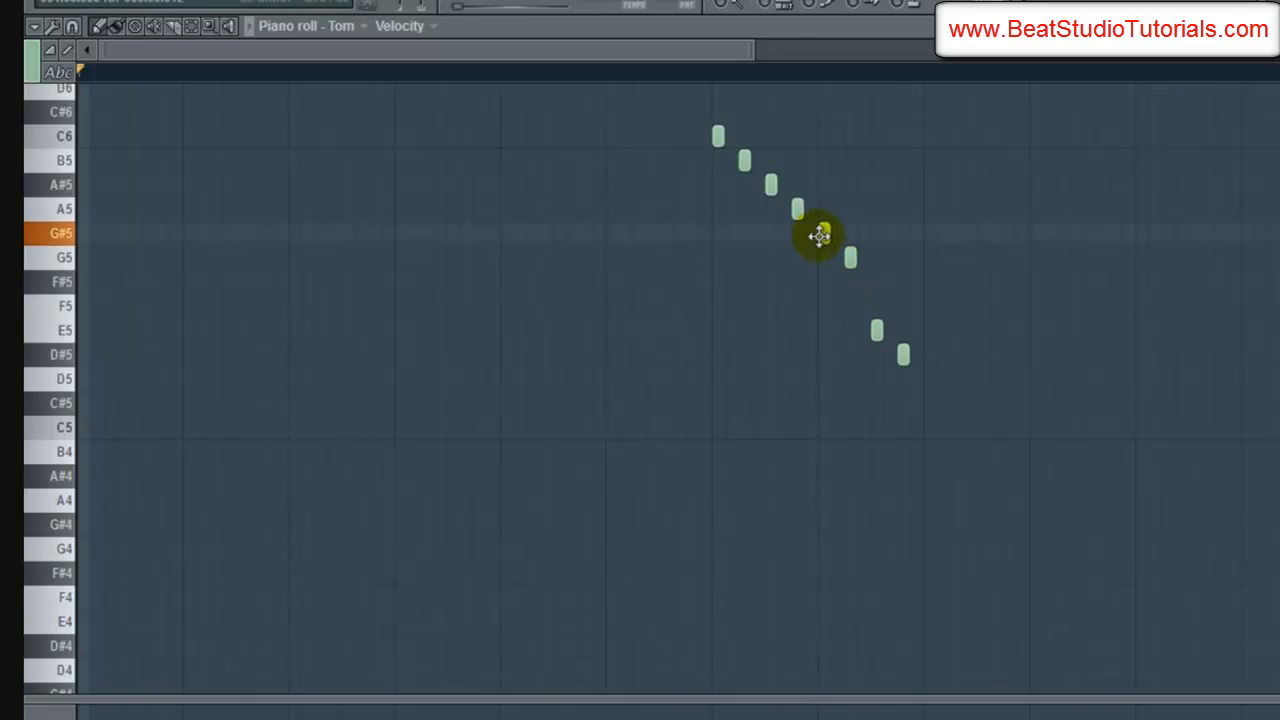
left_click_drag(819, 235, 848, 283)
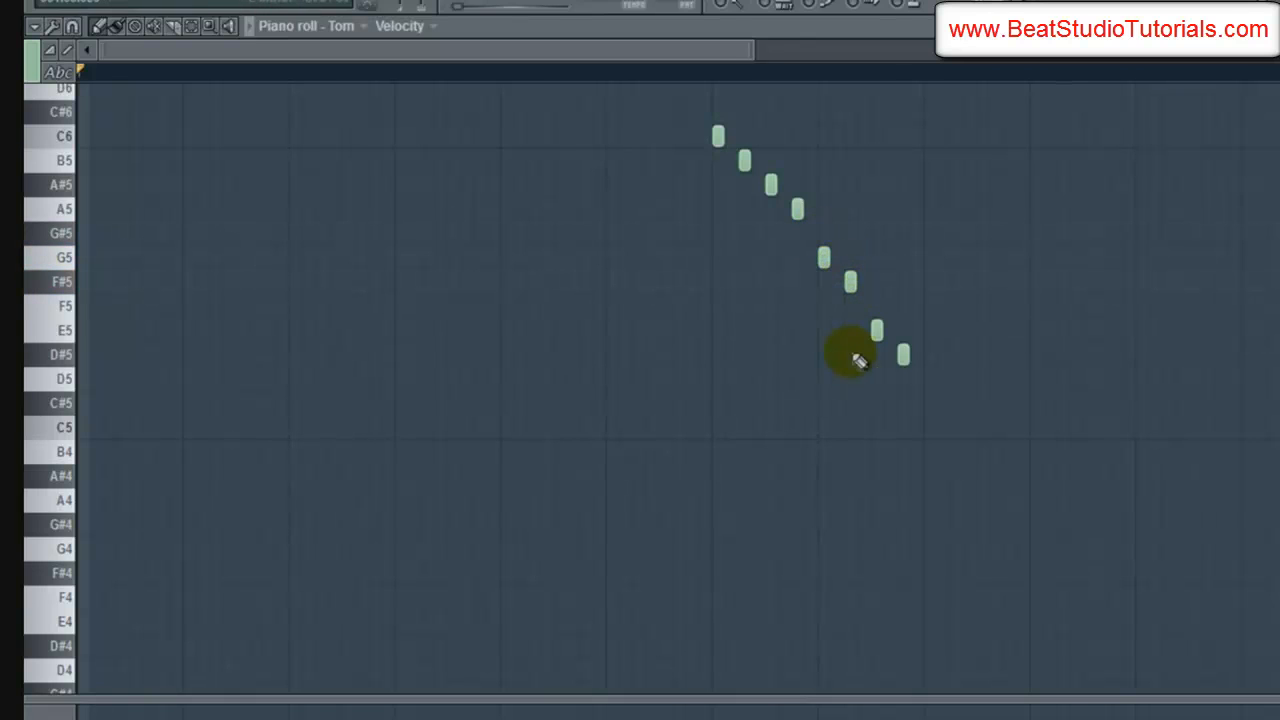
left_click(490, 4)
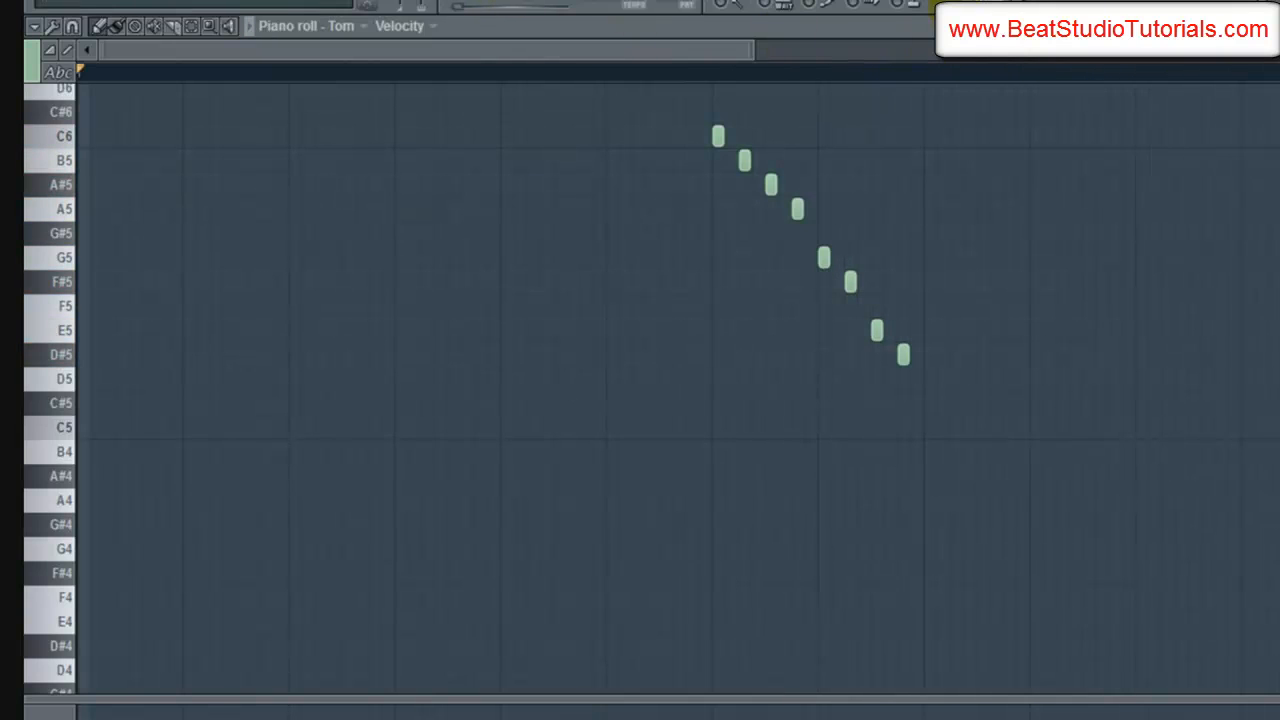
Step: Turn off snapping and layer quieter Tom notes slightly ahead of the F#5 and E5 hits
left_click(952, 60)
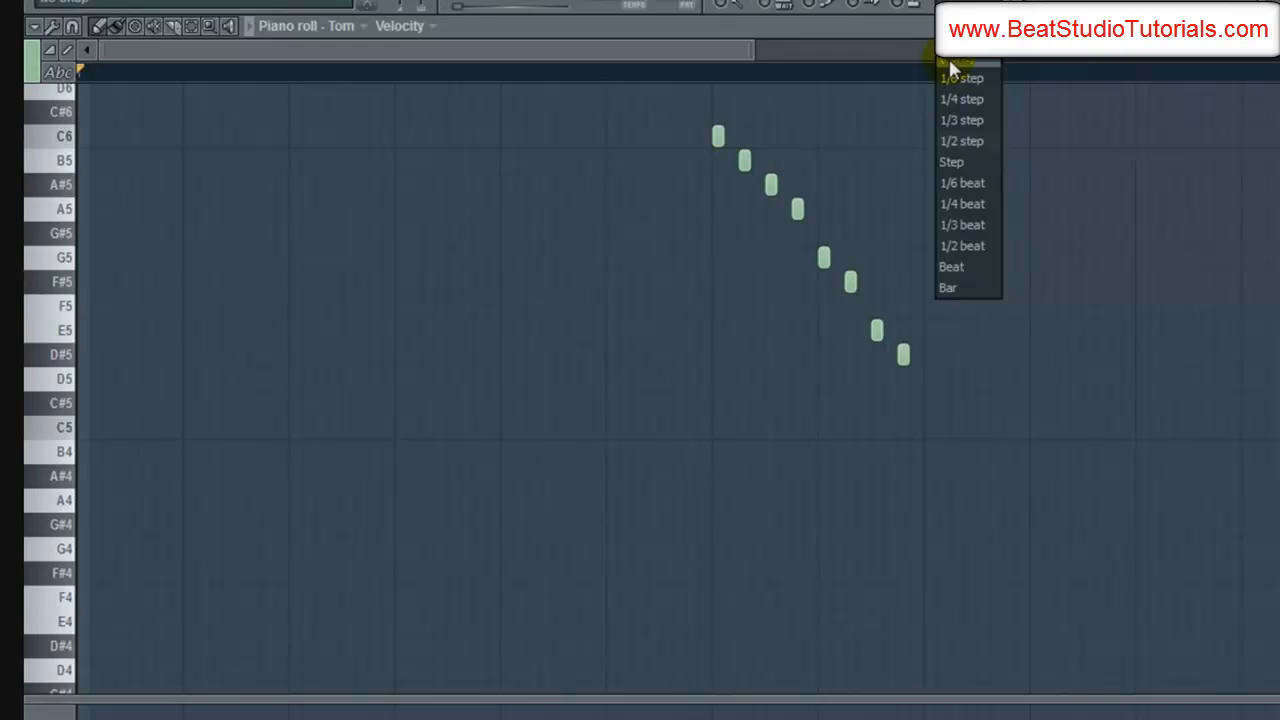
left_click(950, 64)
mouse_move(871, 332)
left_mouse_down()
mouse_move(862, 287)
mouse_move(868, 346)
left_mouse_up()
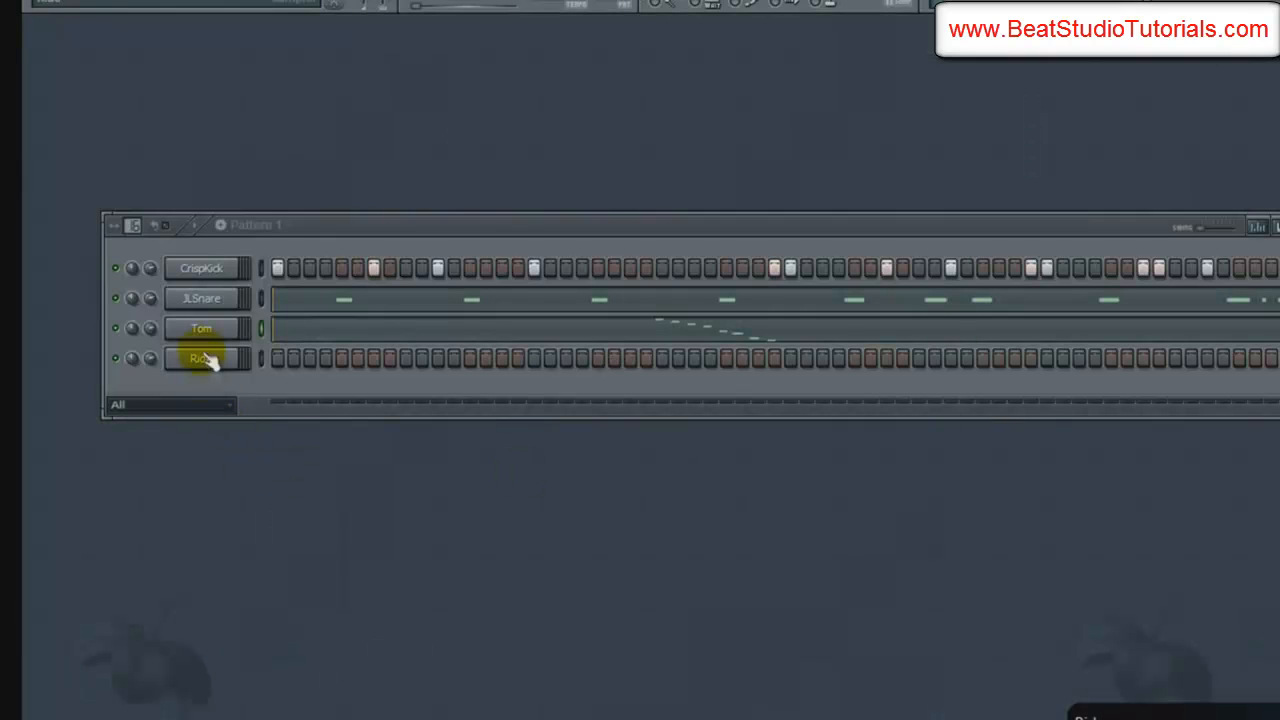
Step: Set the Tom channel to cut itself and audition the fill in its piano roll
right_click(202, 332)
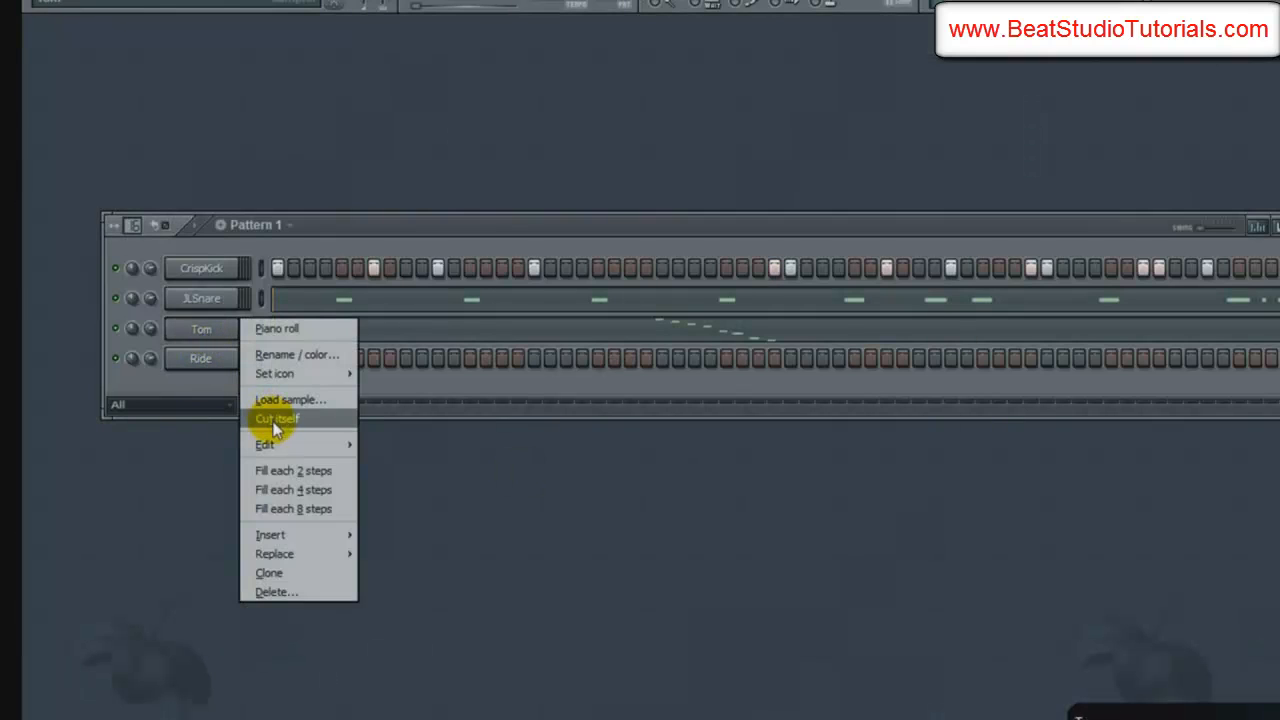
left_click(374, 372)
left_click(618, 331)
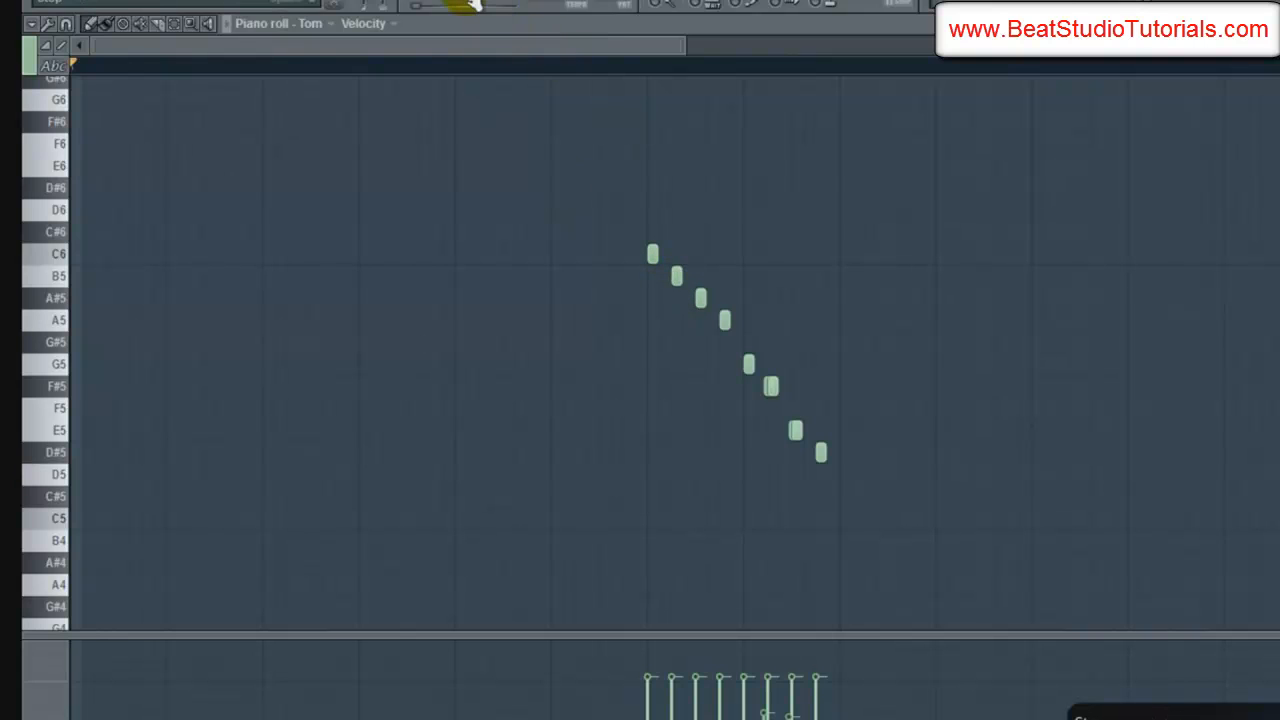
left_click(458, 4)
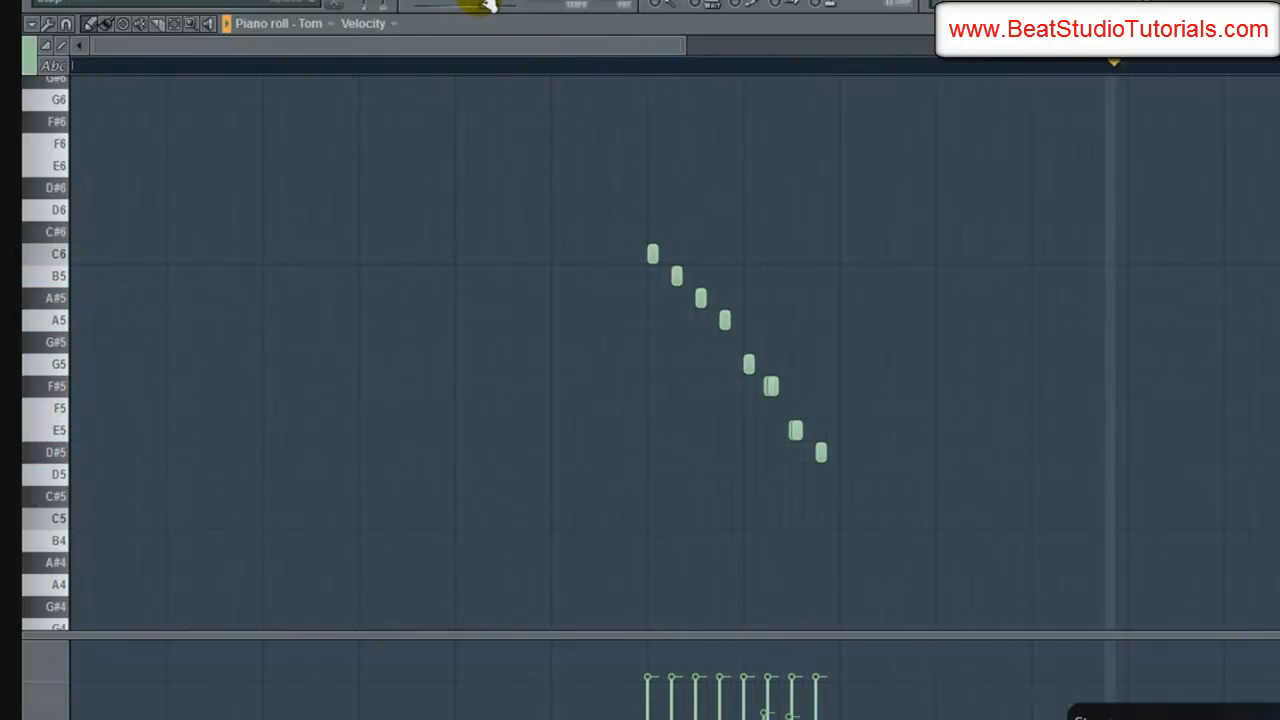
key("space")
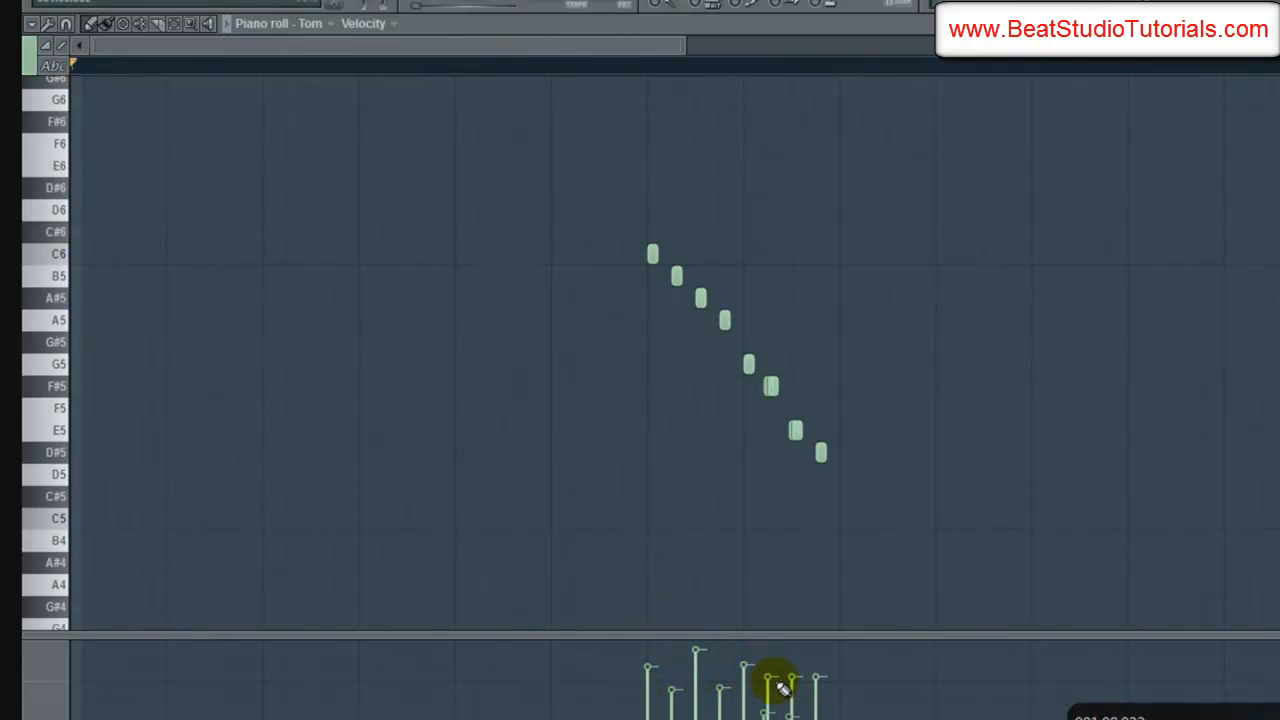
Step: Vary the velocities of the Tom fill's notes and play the pattern to audition them
left_click_drag(800, 660, 820, 675)
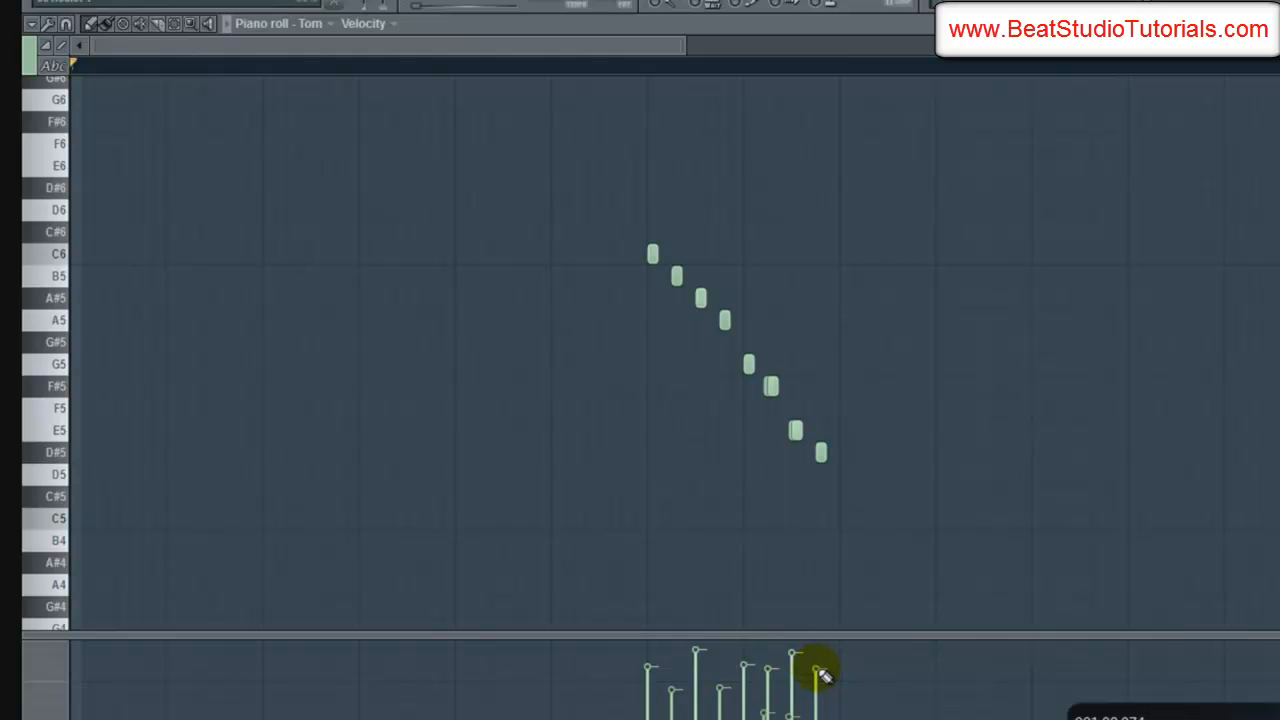
left_click(470, 3)
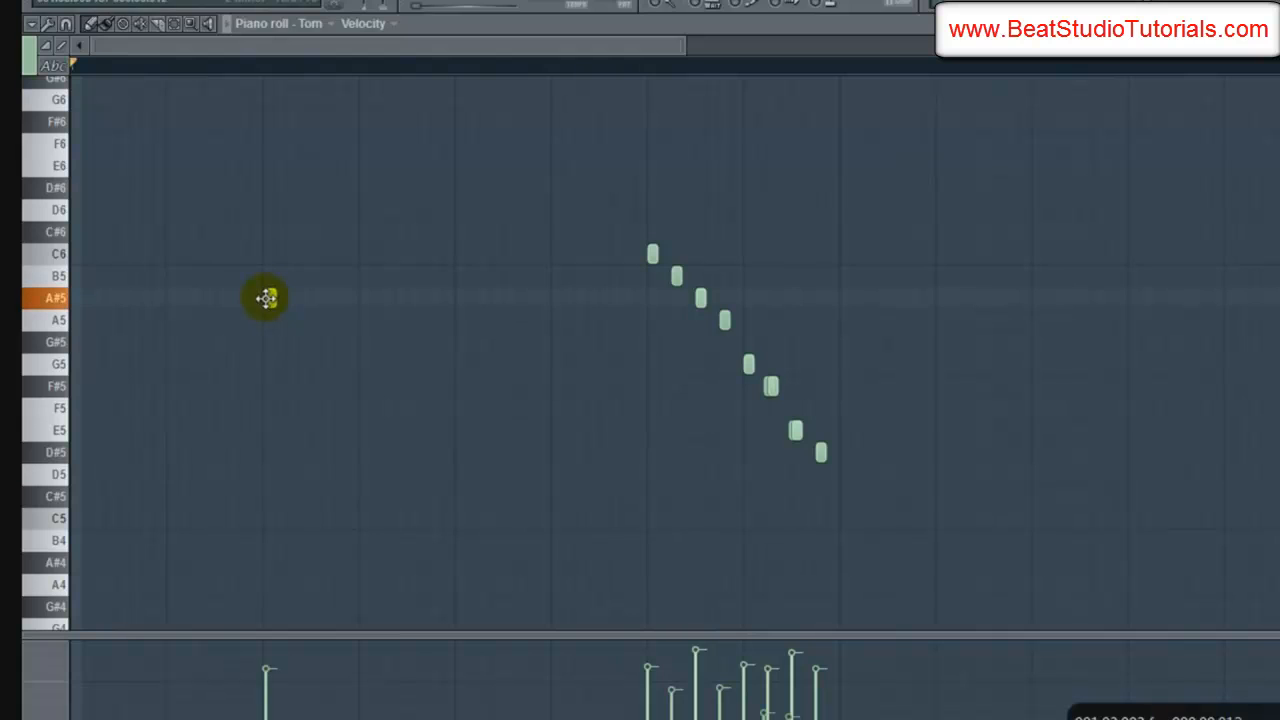
Step: Change the snap and place a short A#5 Tom note on step 10
left_click(870, 10)
left_click(871, 21)
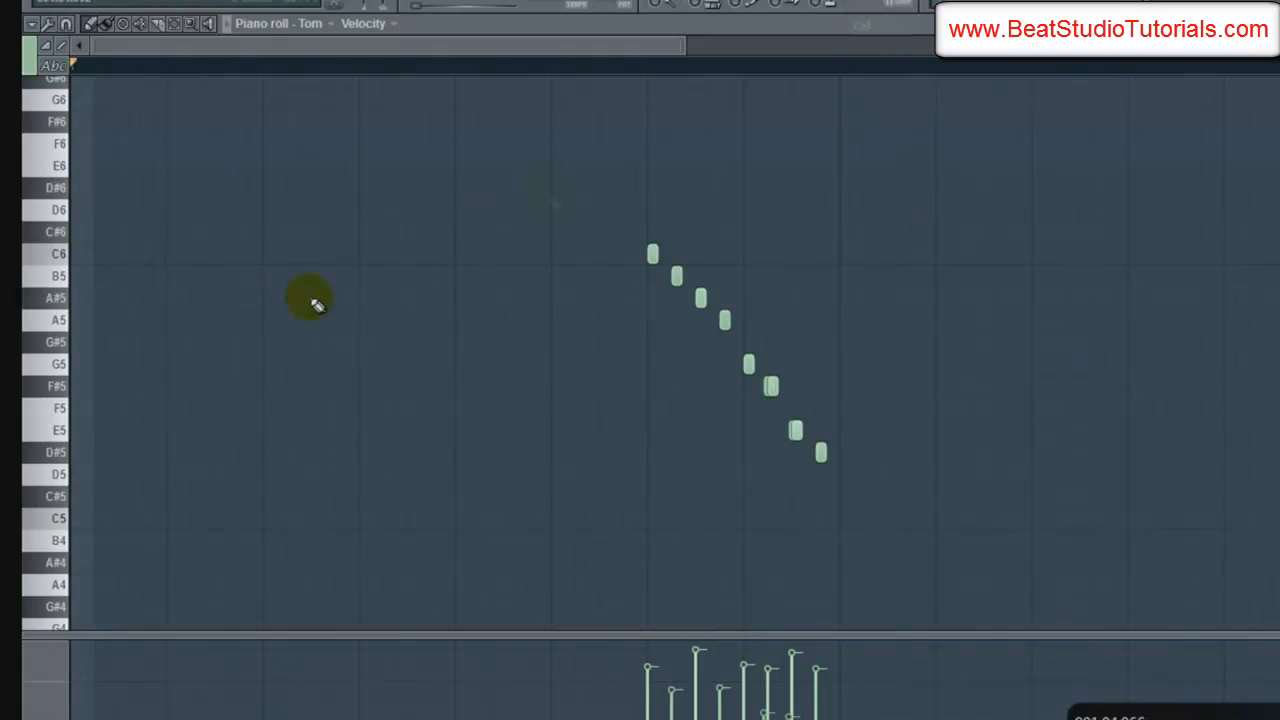
left_click(284, 290)
left_click(55, 298)
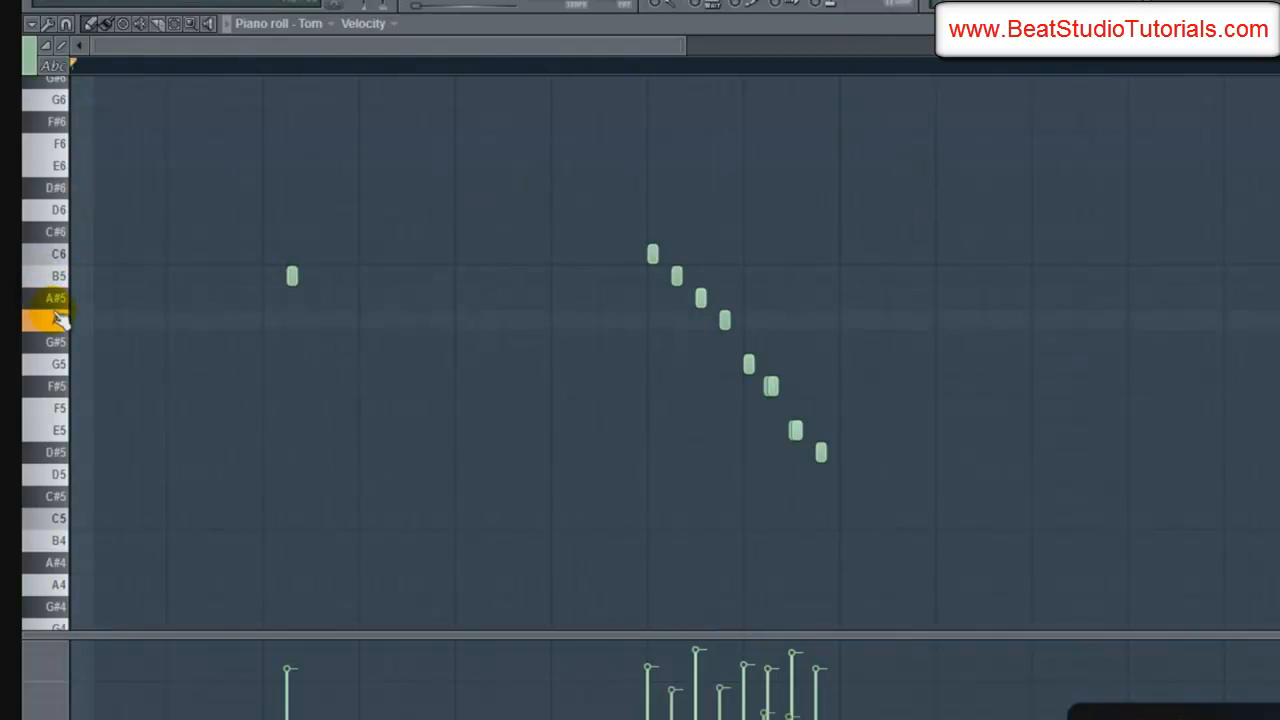
right_click(292, 279)
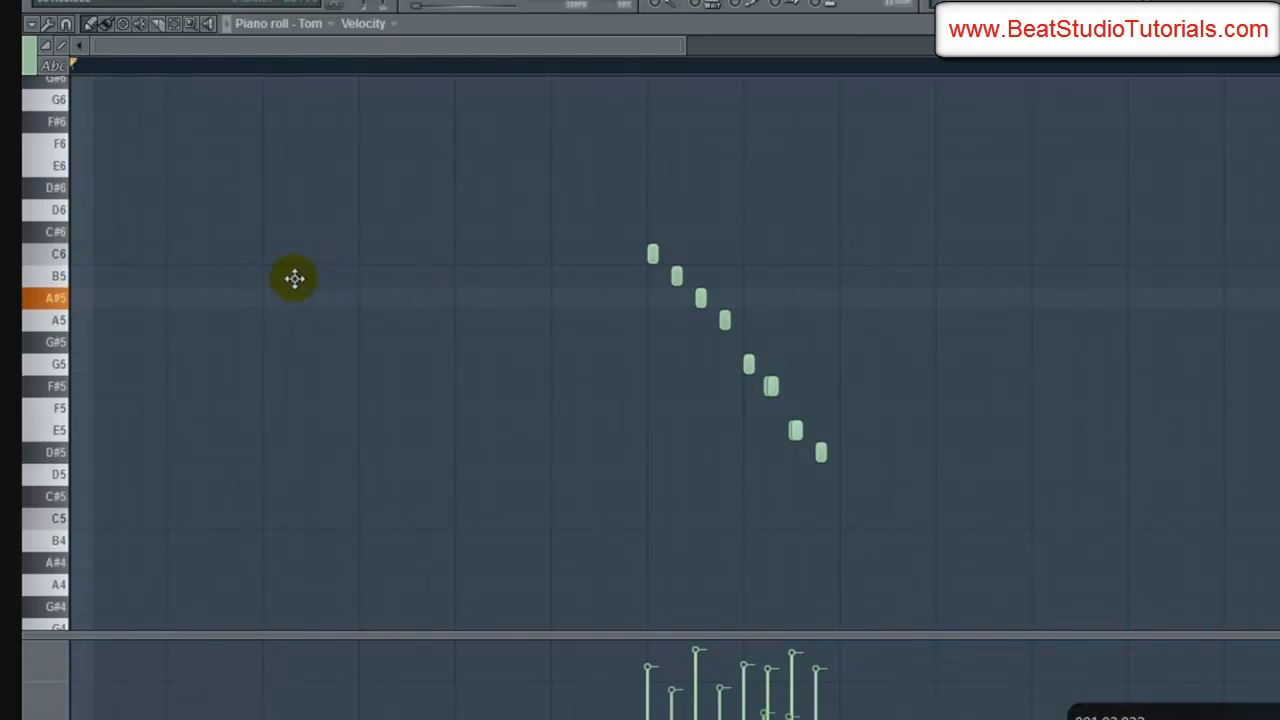
left_click(292, 298)
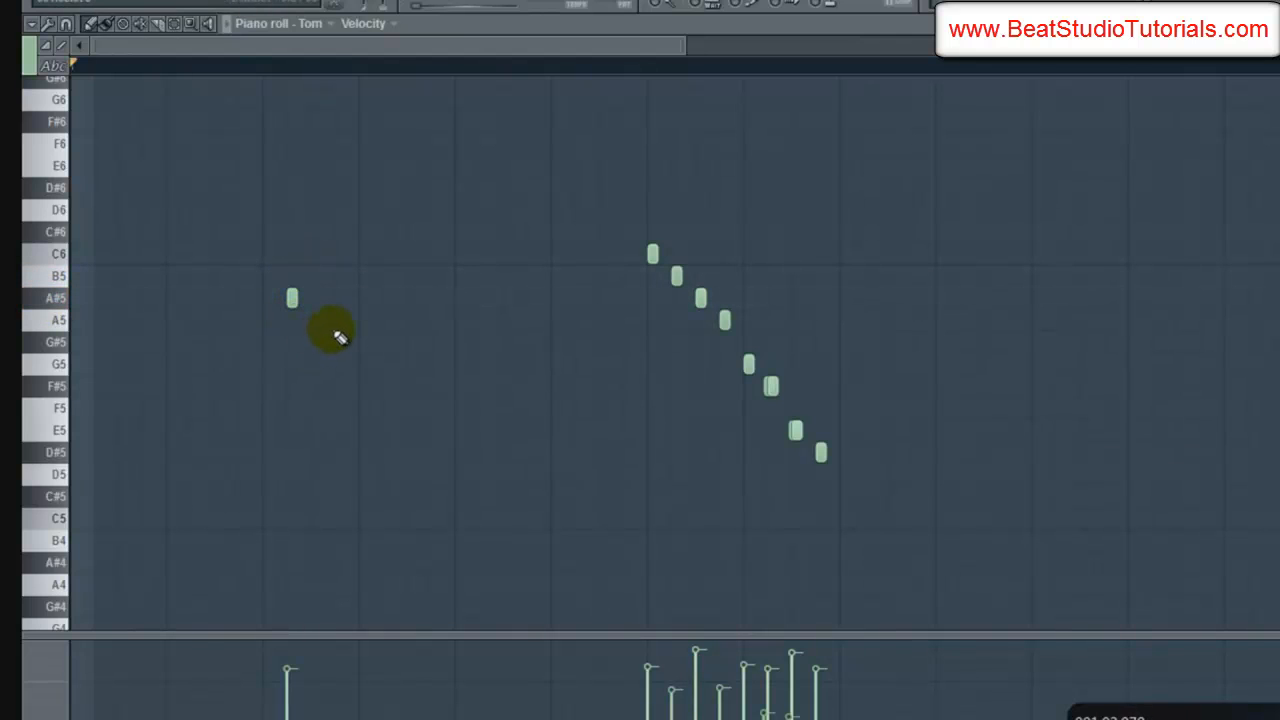
Step: Add short Tom notes at A5 on step 12 and at G#5 on steps 13 and 14, and audition the pattern
left_click(318, 323)
left_click_drag(316, 323, 338, 324)
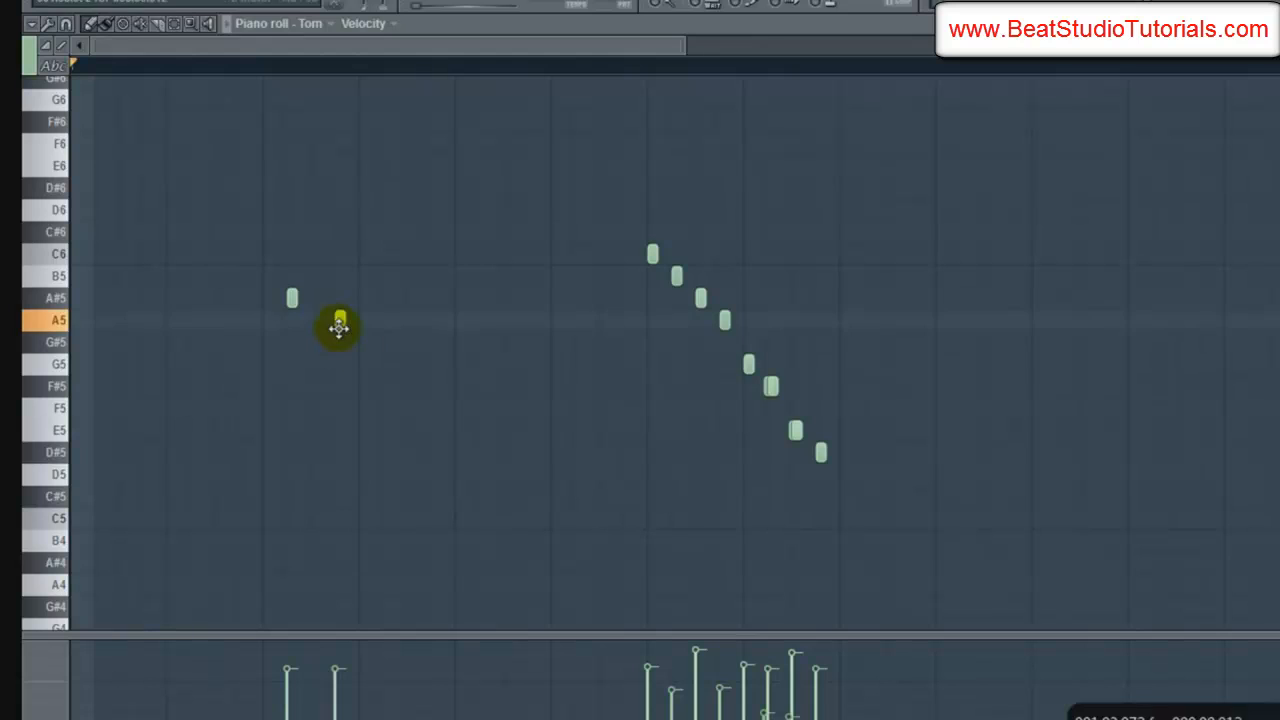
left_click(365, 345)
left_click(388, 345)
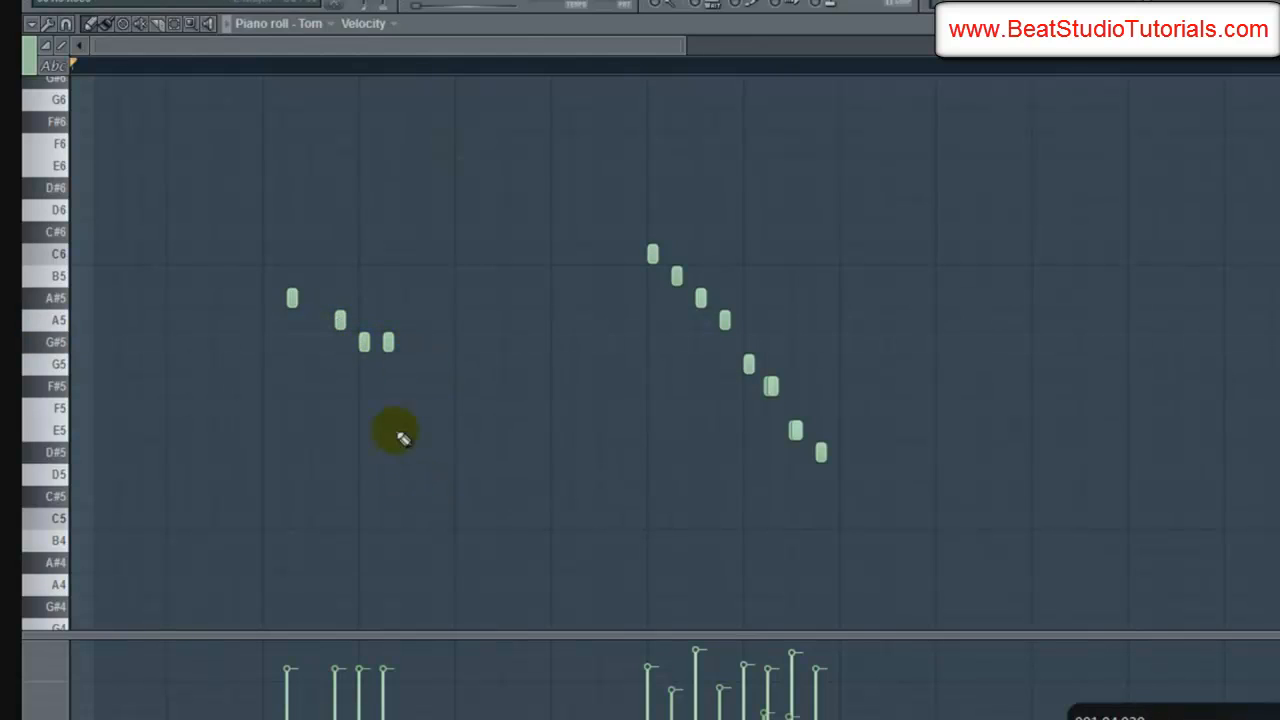
key("space")
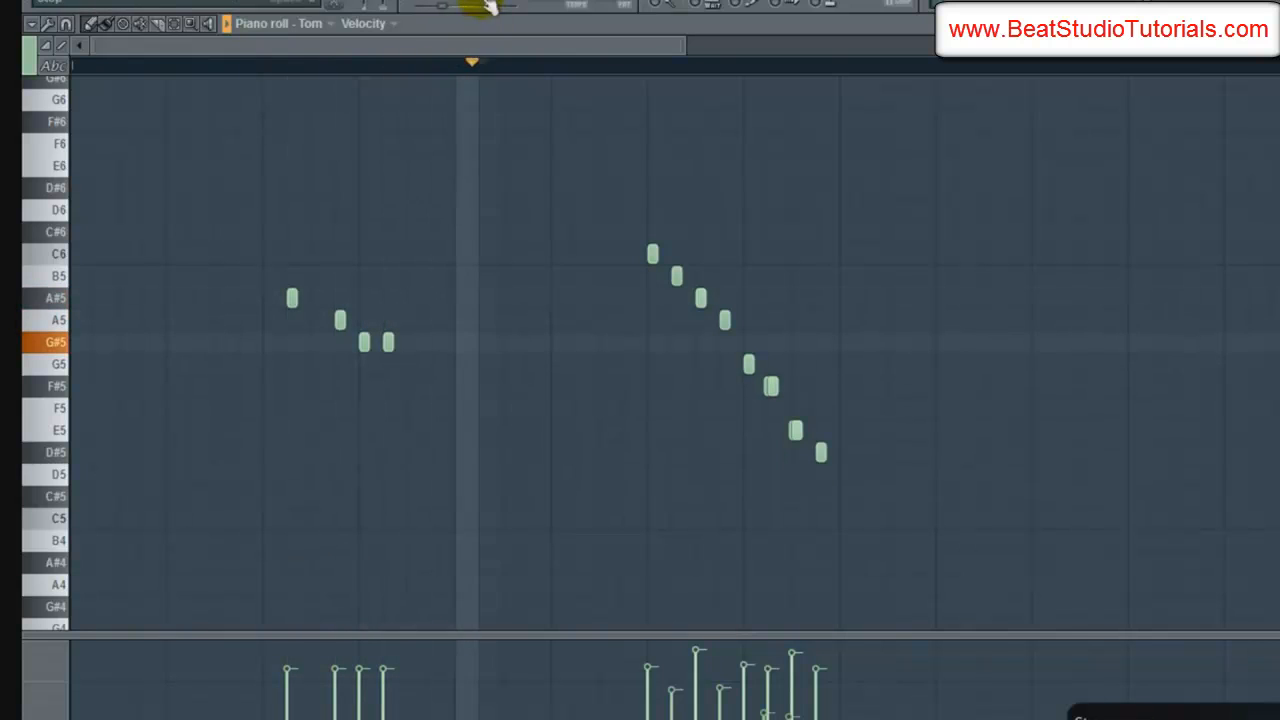
key("space")
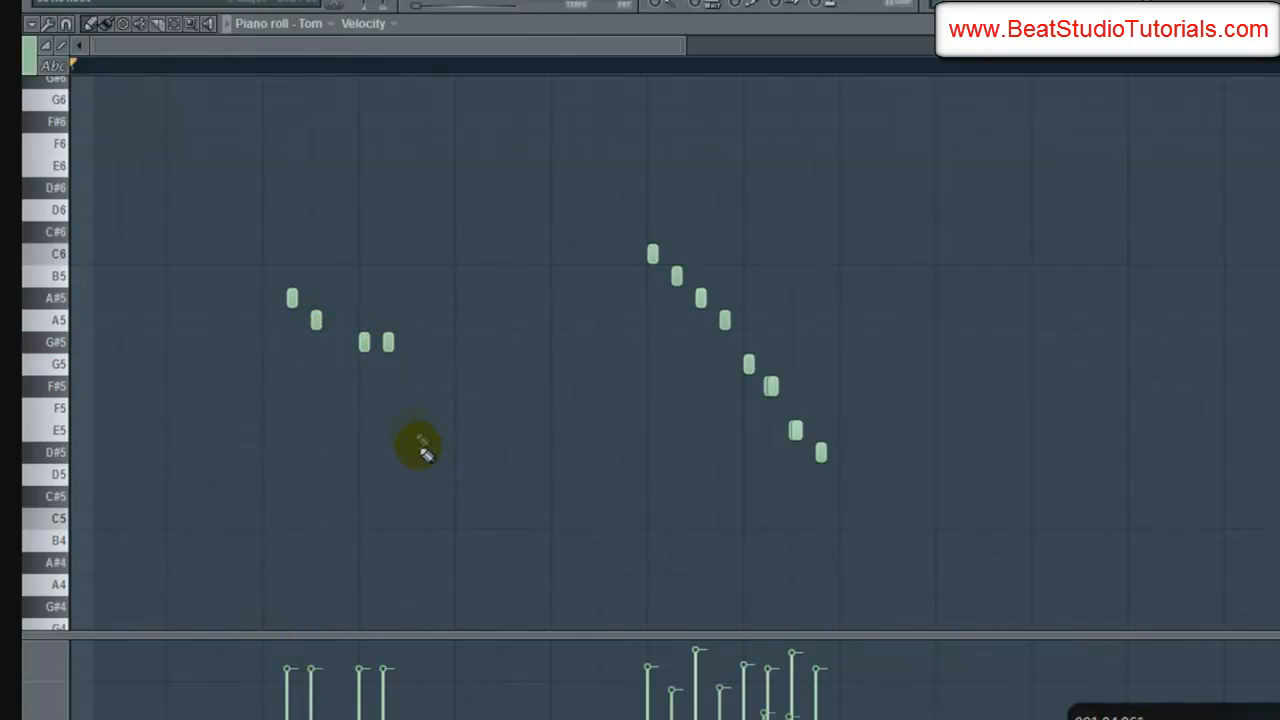
Step: Audition the pattern, turn snapping off, and add a grace Tom note at A#5 just ahead of the existing A#5 note, playing the result
key("space")
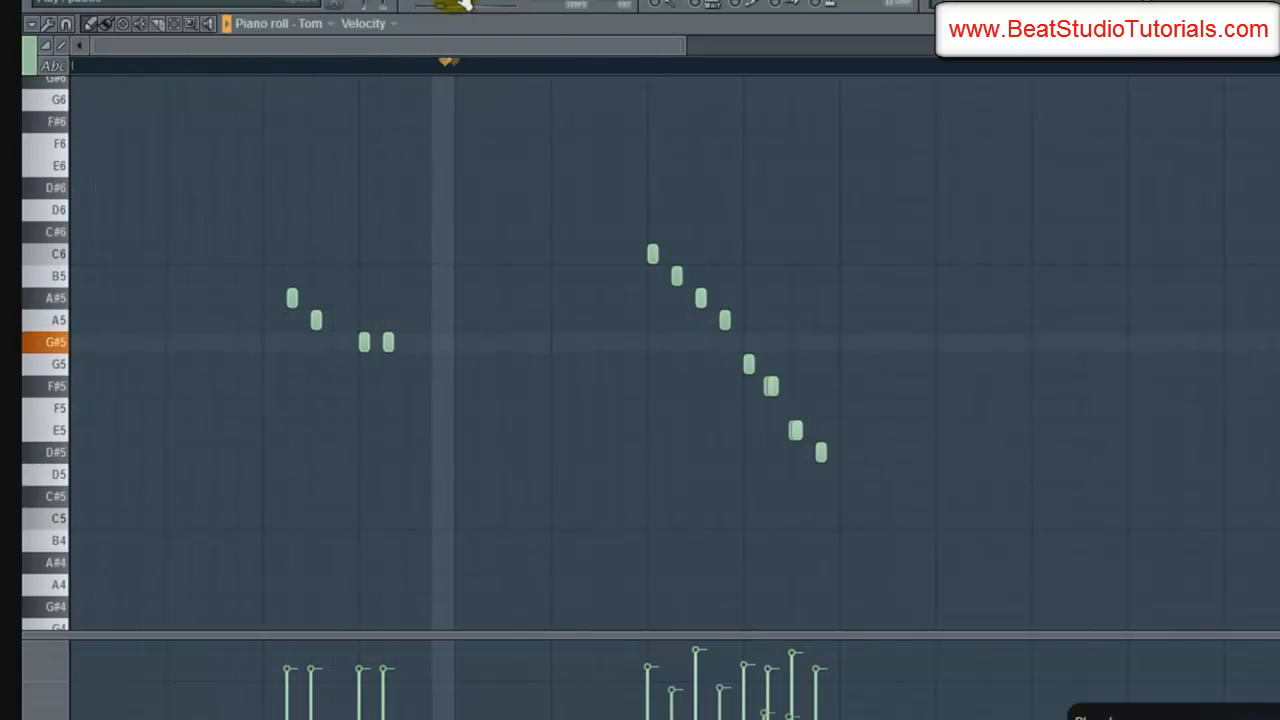
key("space")
left_click(896, 4)
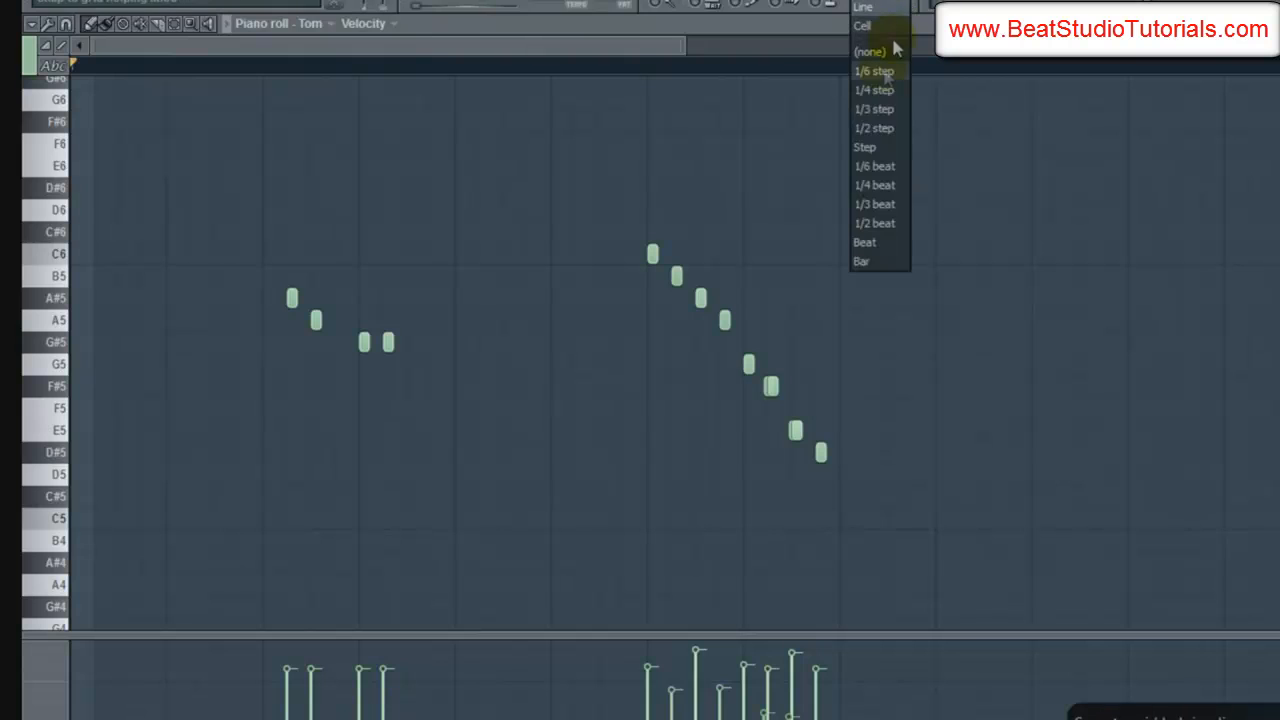
left_click(874, 54)
left_click(284, 318)
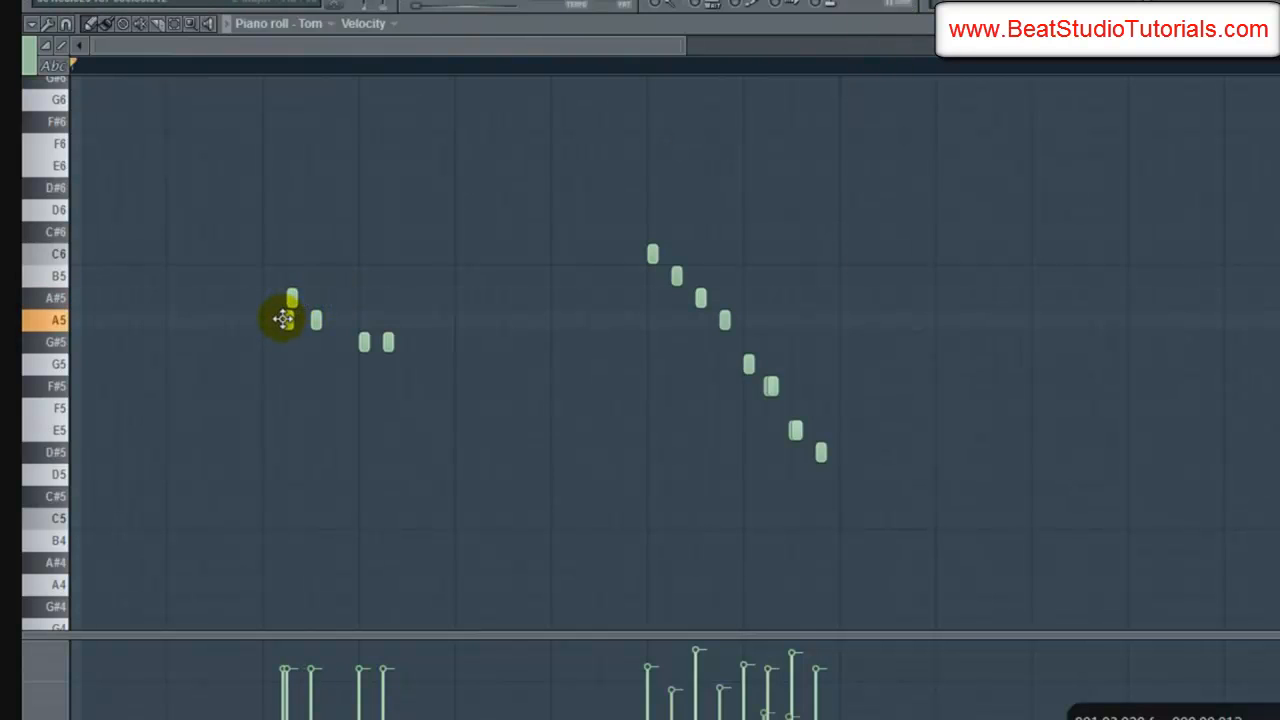
left_click_drag(284, 299, 284, 296)
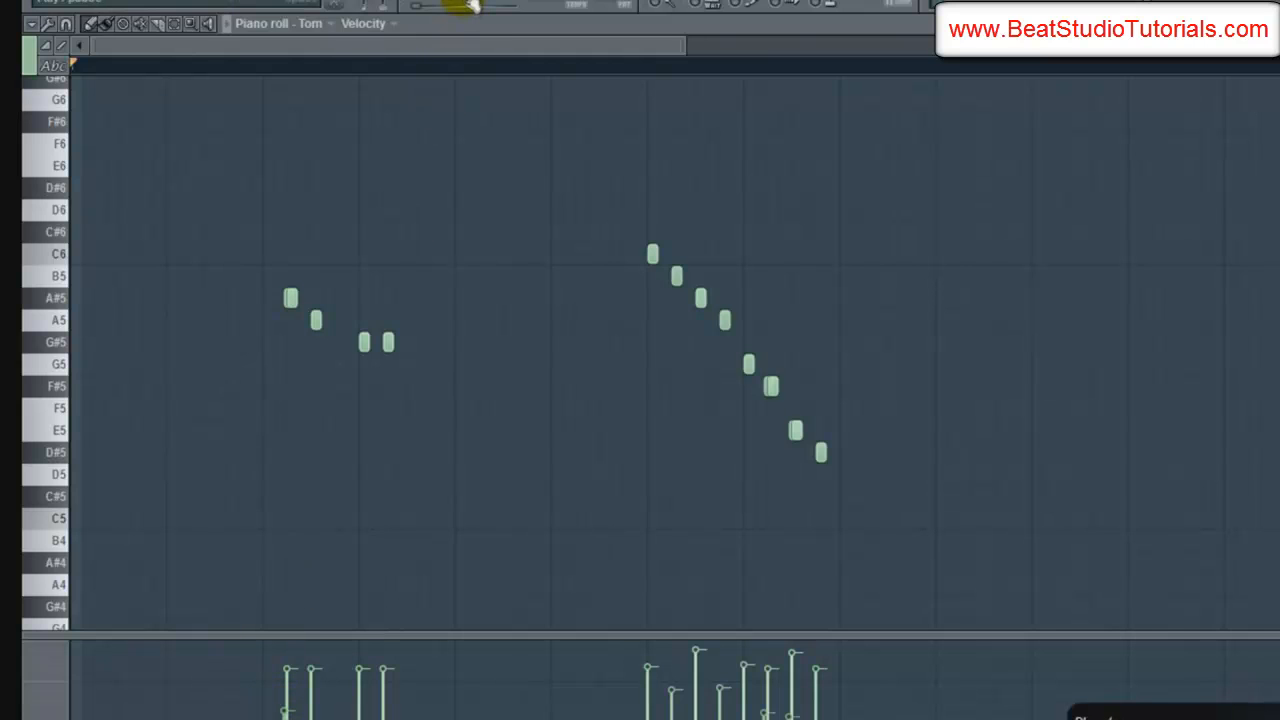
key("space")
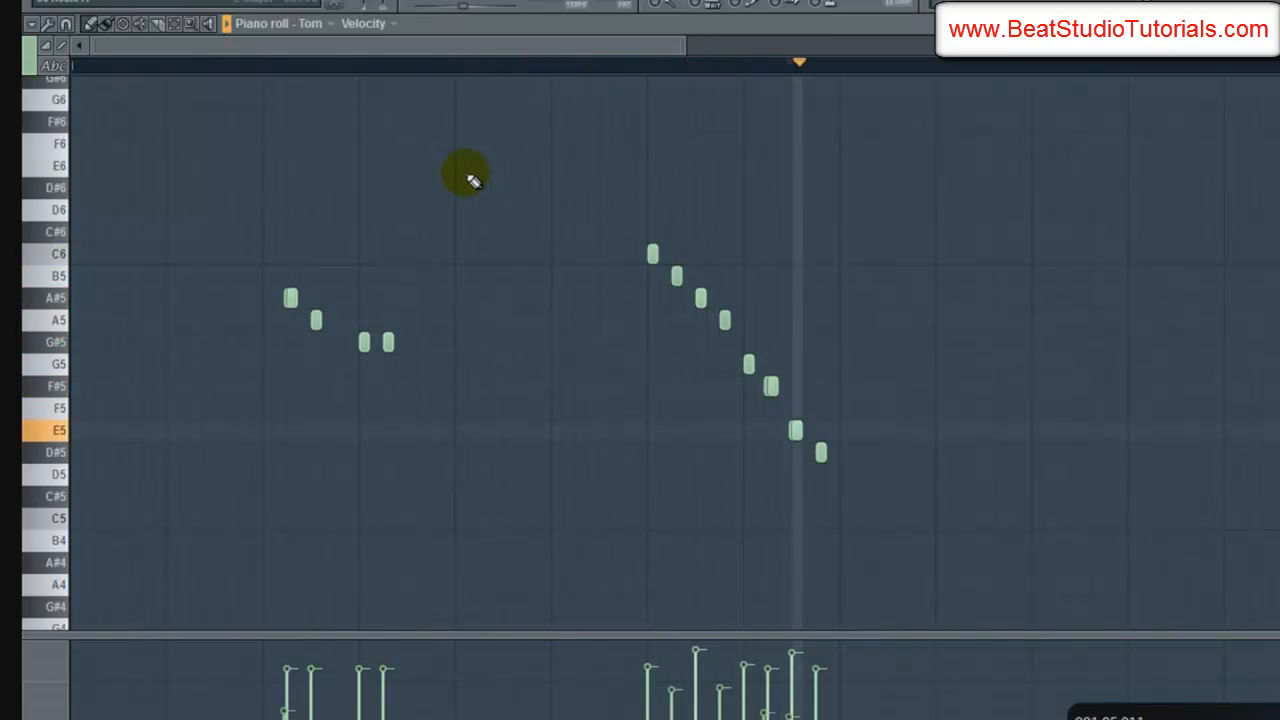
key("space")
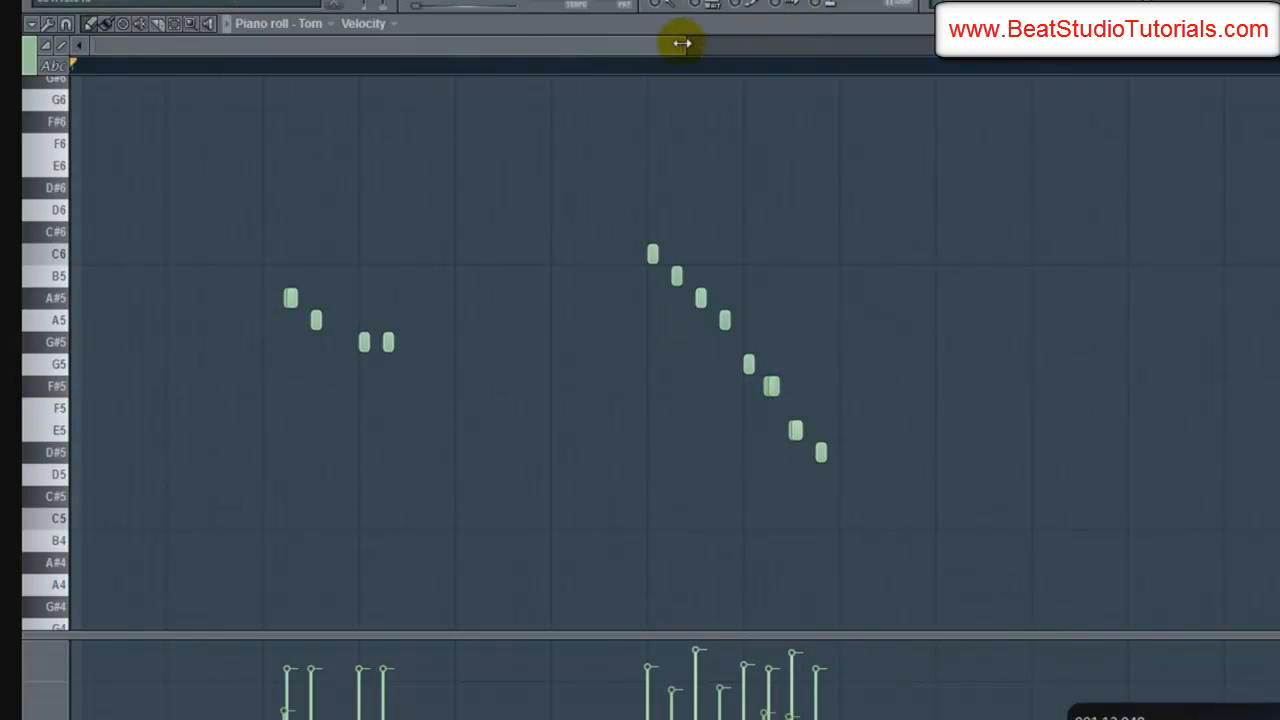
Step: Nudge the grace notes on F#5 and E5 closer to their main notes in the descending Tom fill and play the pattern
left_click_drag(682, 43, 560, 58)
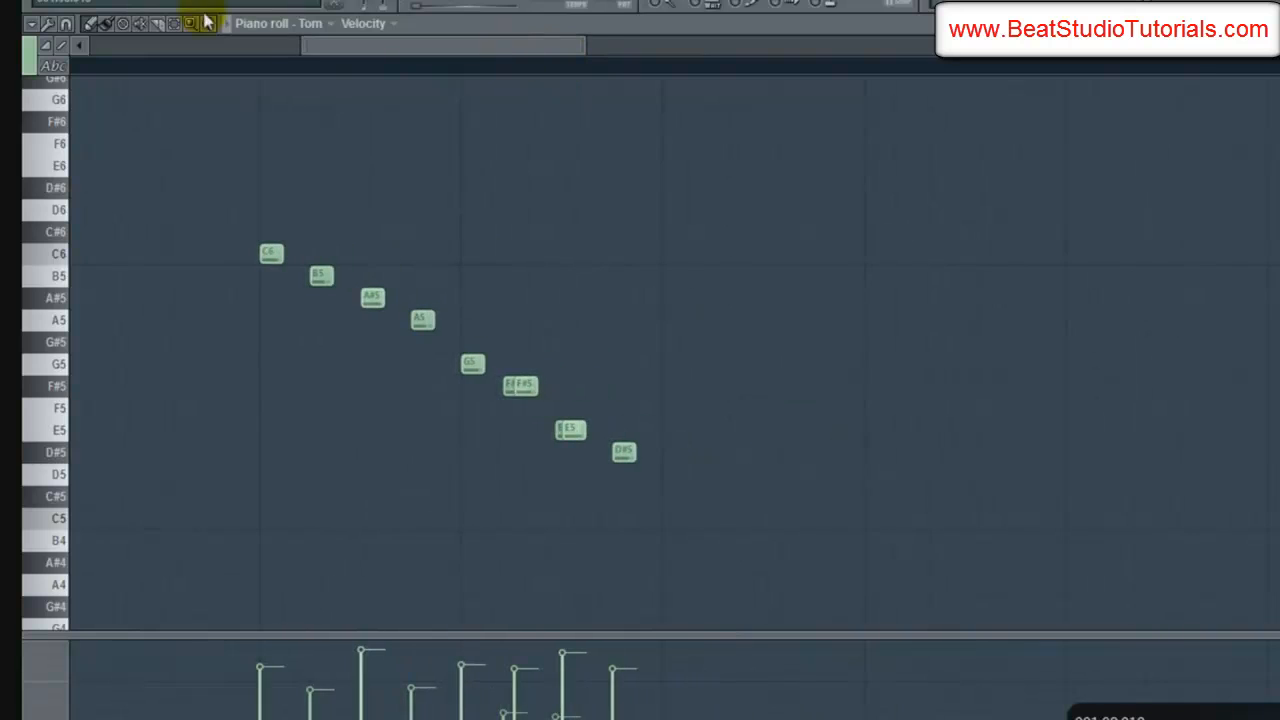
left_click(82, 0)
left_click(97, 1)
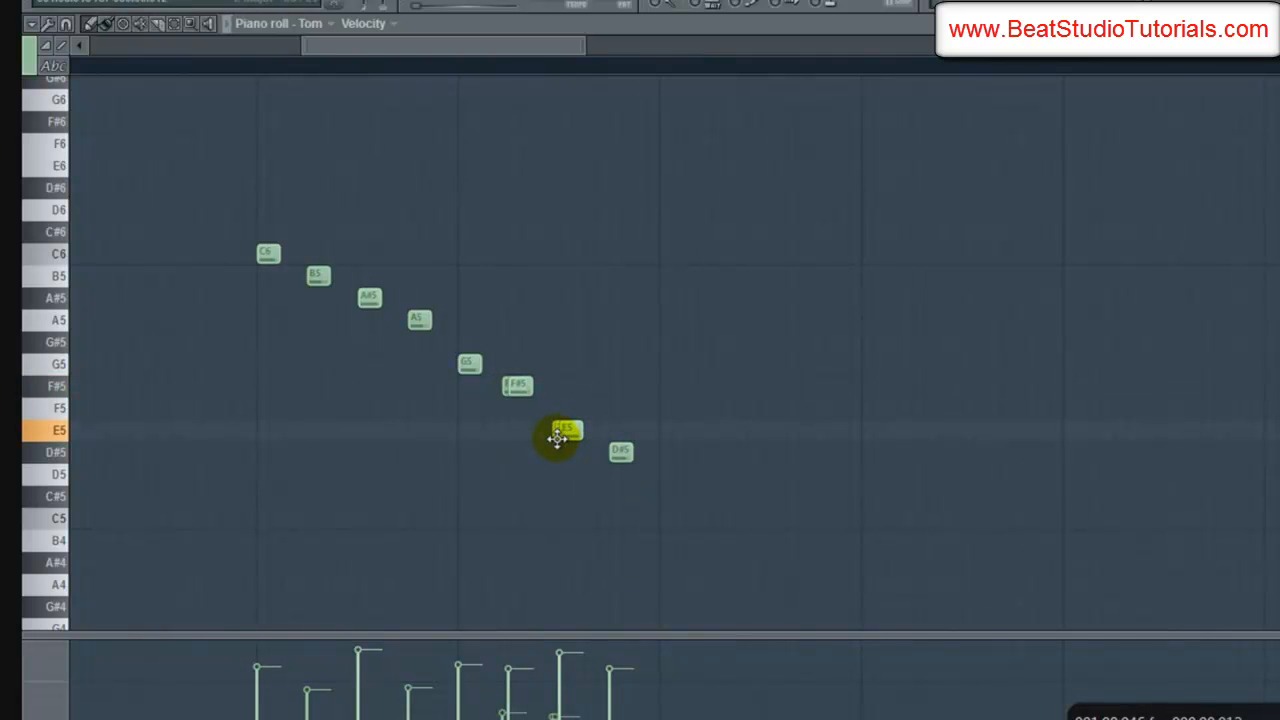
left_click_drag(559, 445, 556, 446)
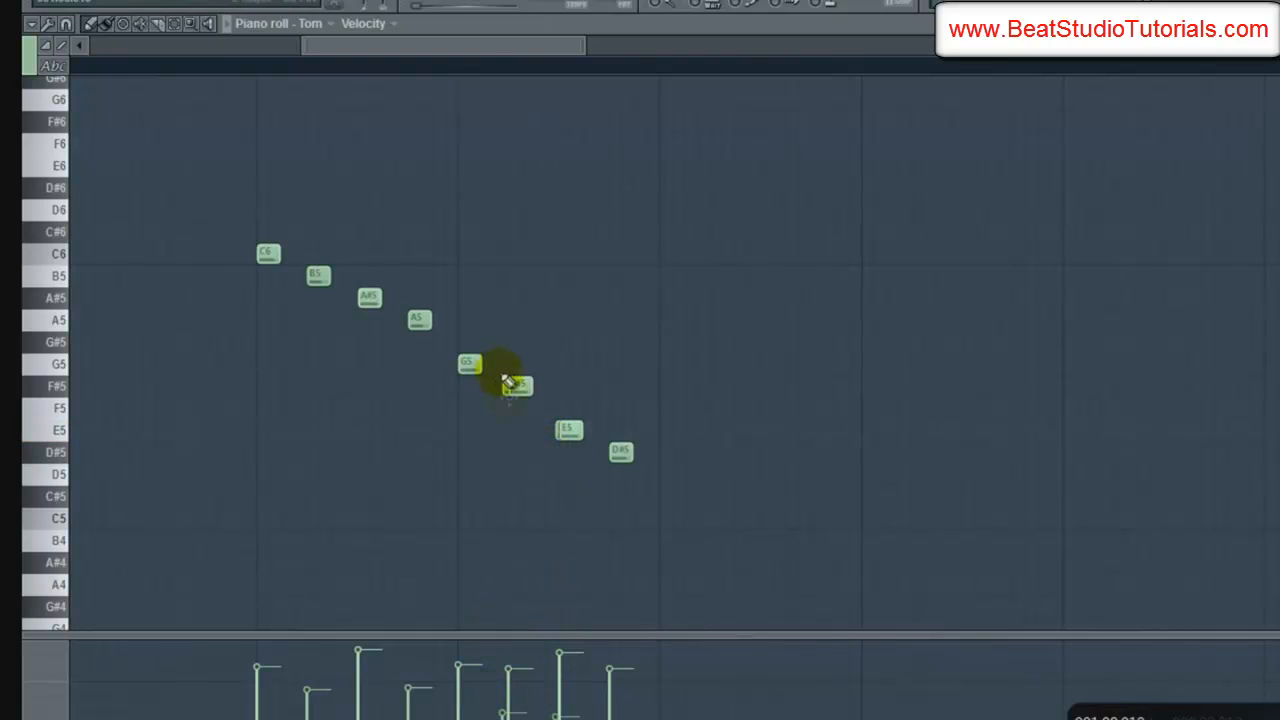
left_click_drag(470, 45, 82, 60)
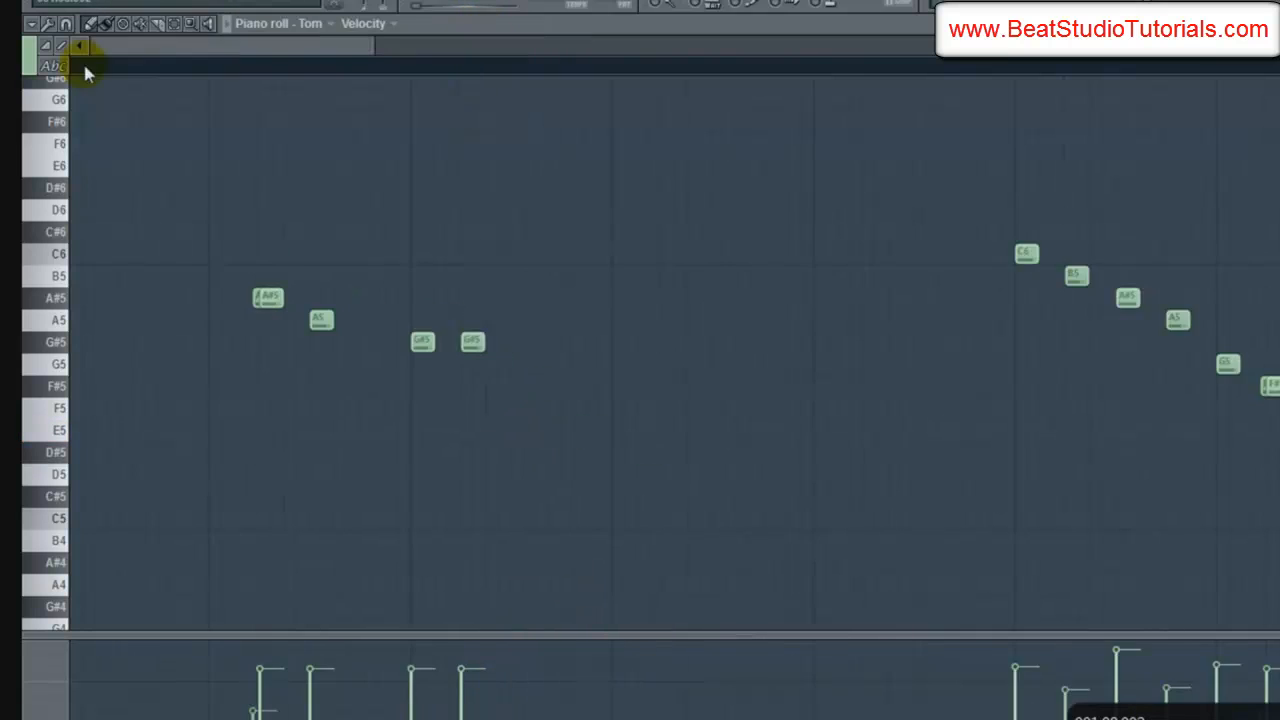
left_click(457, 5)
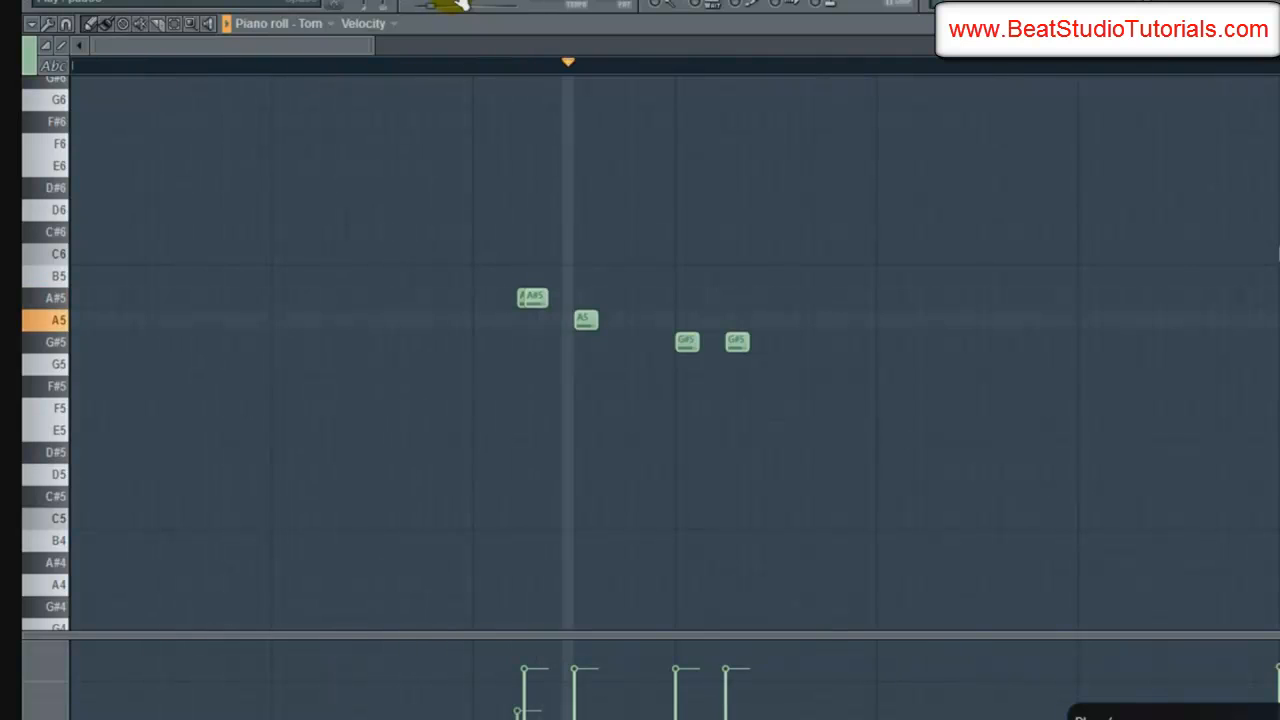
left_click(408, 45)
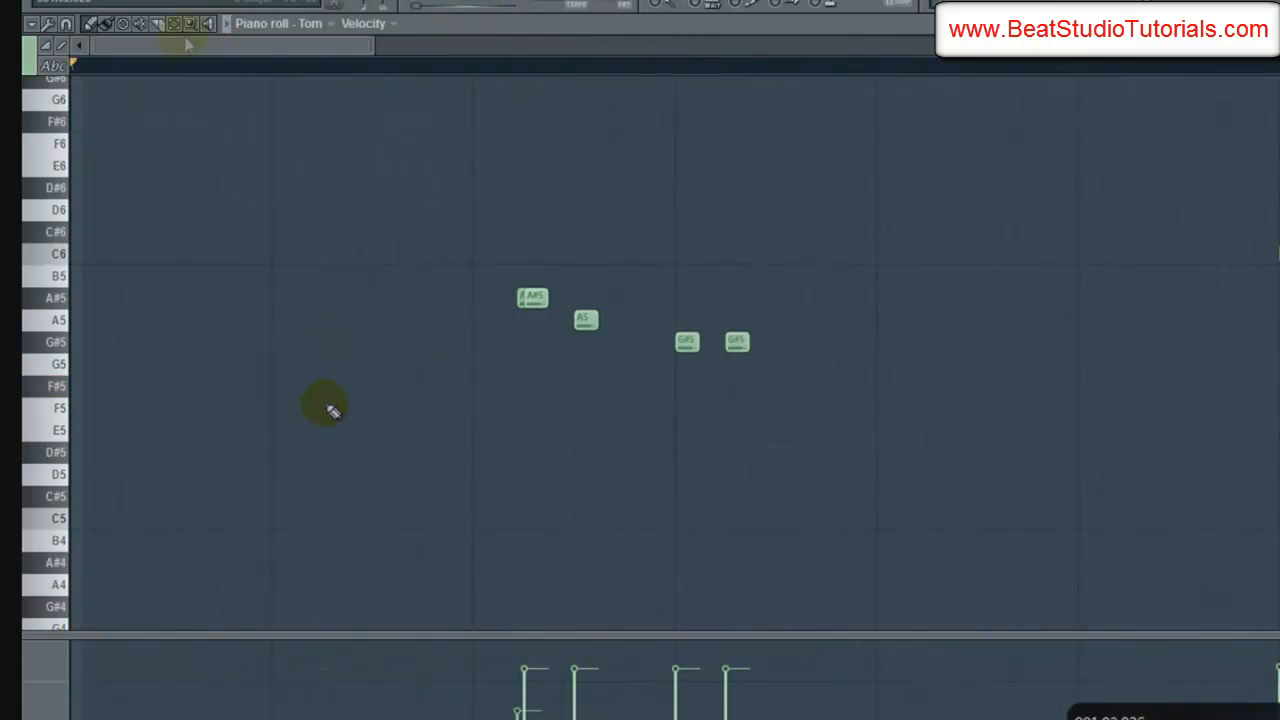
Step: Transpose the opening group of Tom notes down two semitones and lower its step 12 note further to F#5
left_click_drag(786, 414, 520, 268)
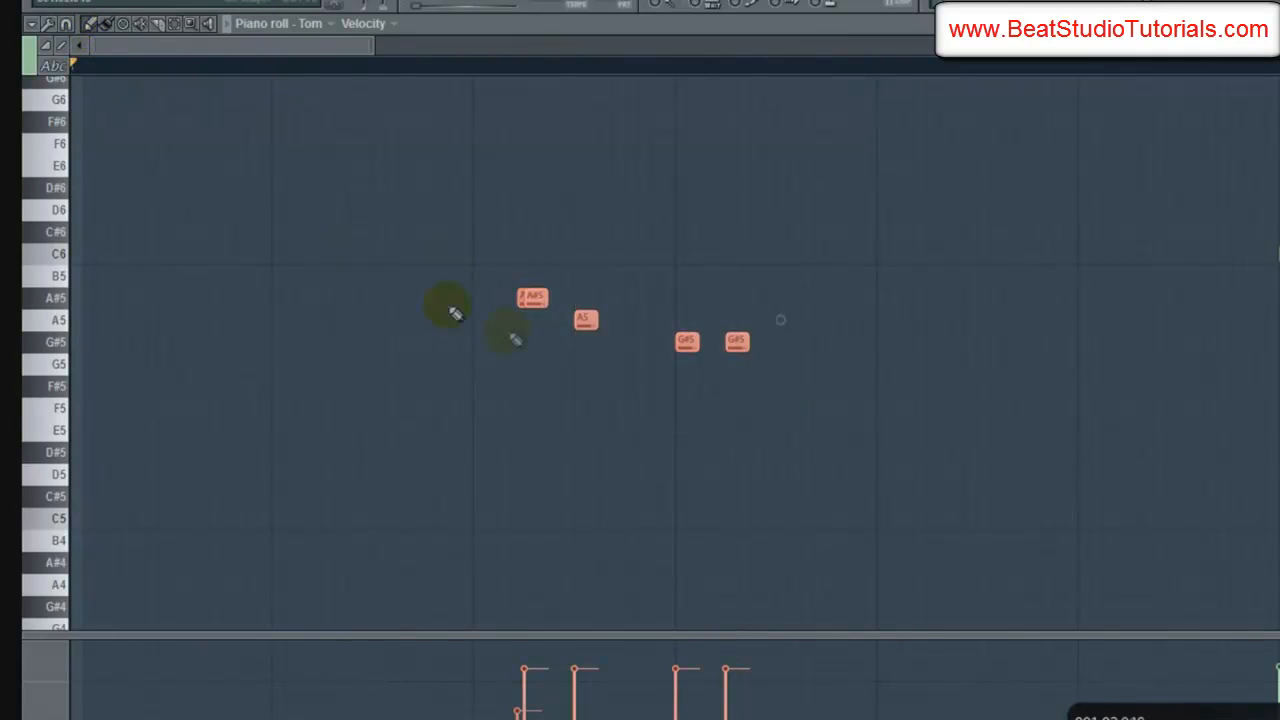
left_click_drag(535, 311, 536, 354)
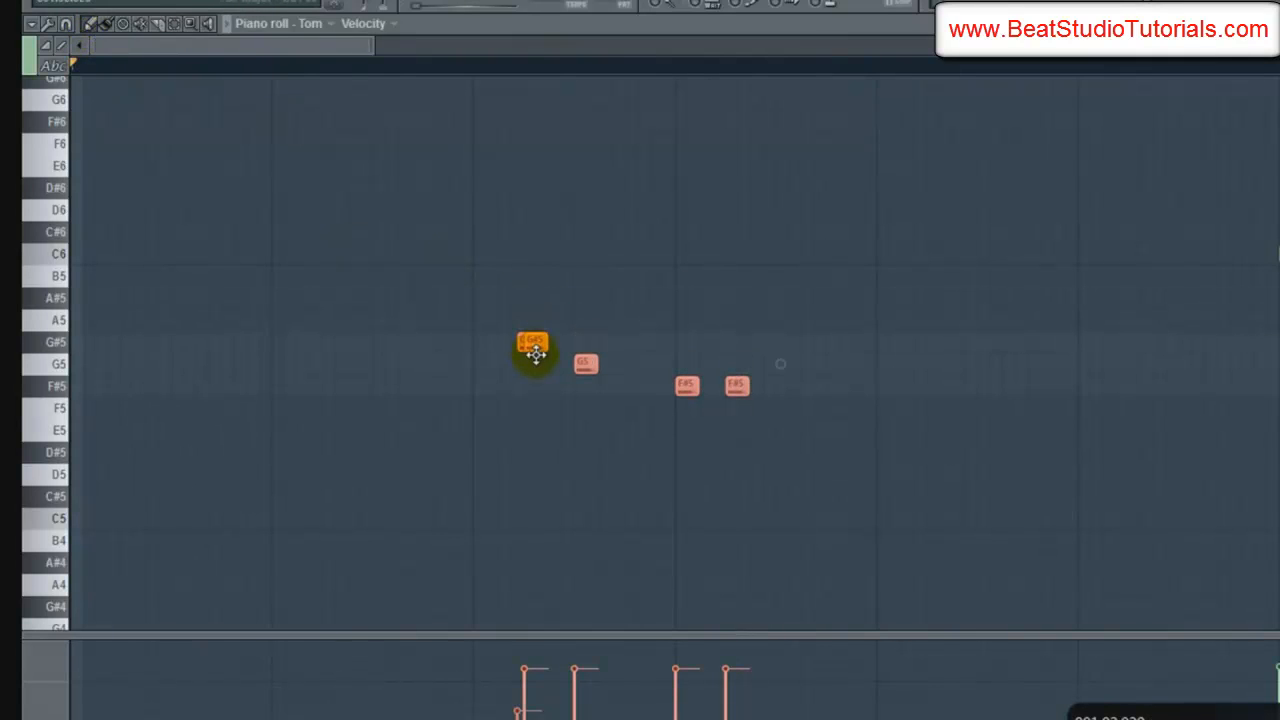
left_click(572, 422, "ctrl")
left_click(49, 390, "ctrl")
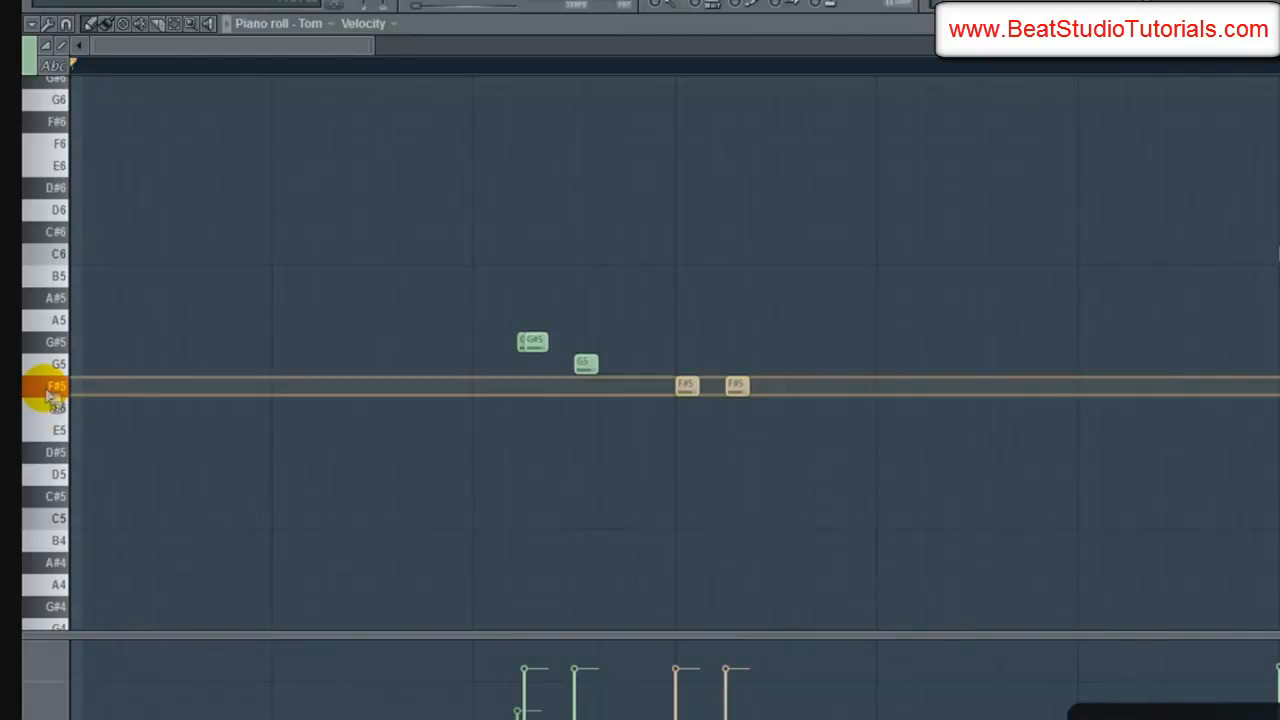
left_click(601, 405, "ctrl")
left_click_drag(584, 366, 586, 388)
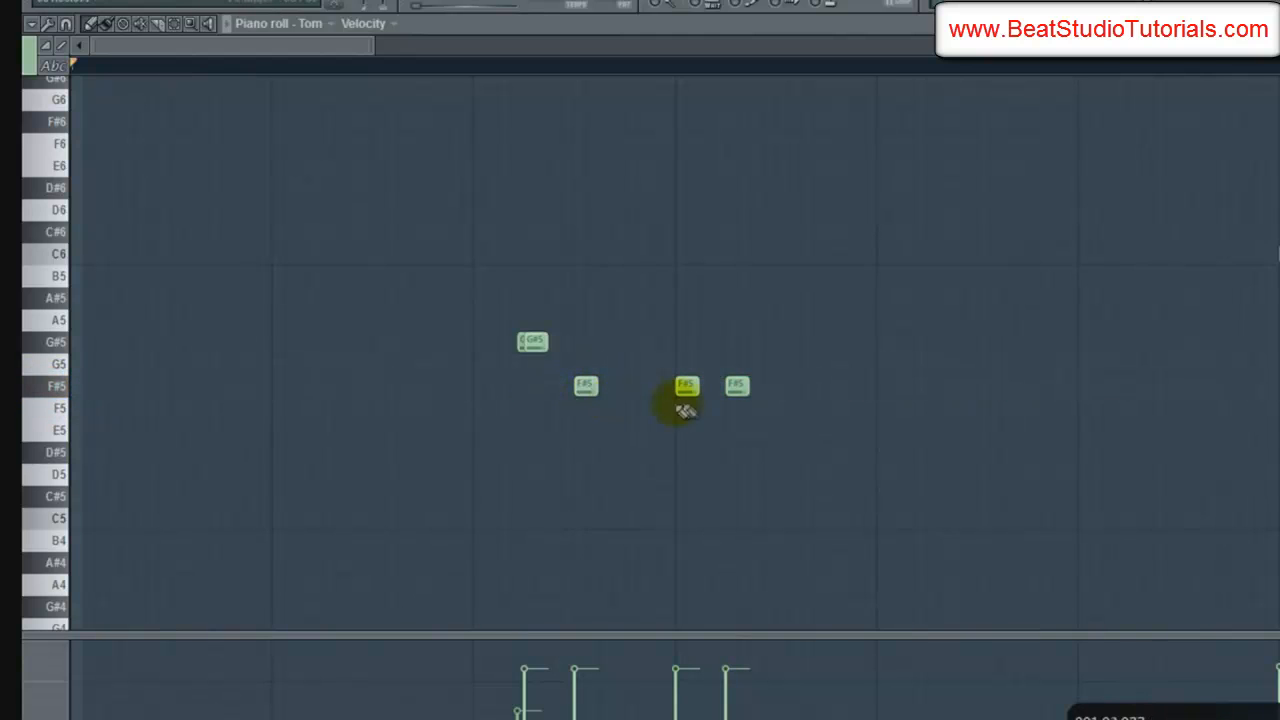
left_click_drag(684, 390, 680, 445)
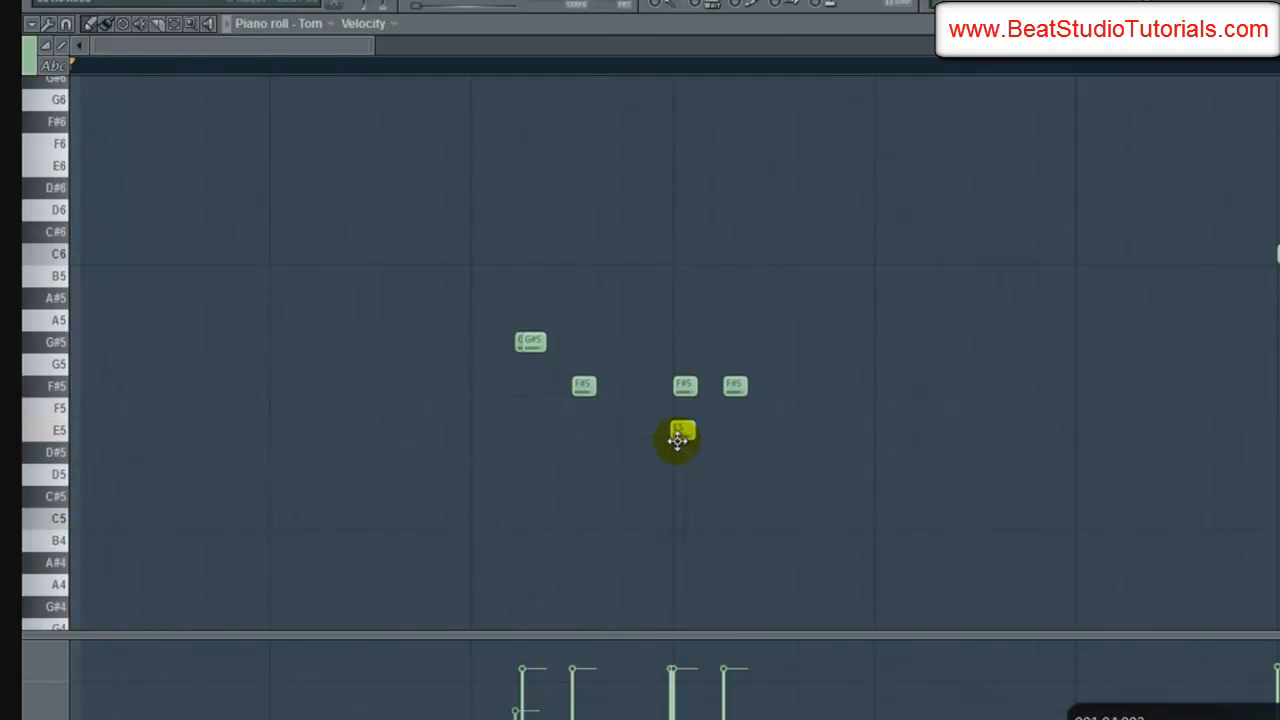
left_click(86, 0)
left_click(90, 1)
left_click(88, 1)
left_click(86, 2)
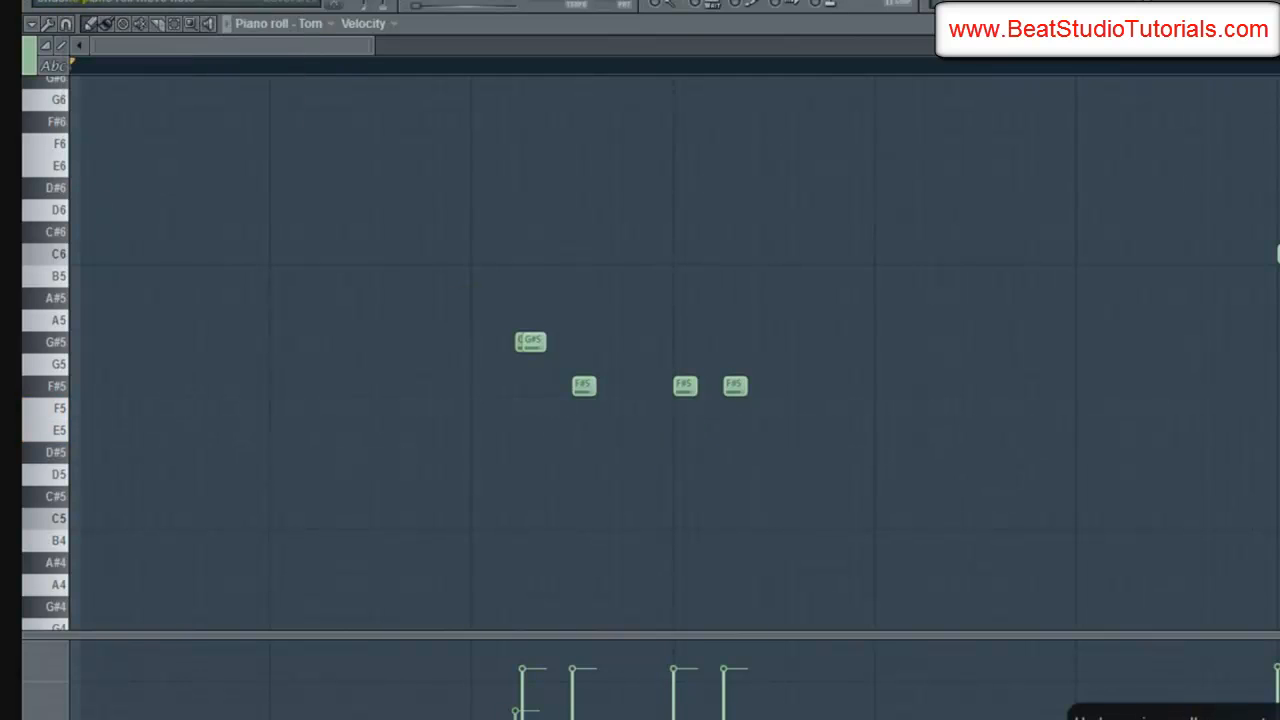
Step: Turn grid snapping back on, lower the step 13 Tom note to F5, delete the step 14 note, and audition the pattern
left_click(890, 5)
left_click(866, 34)
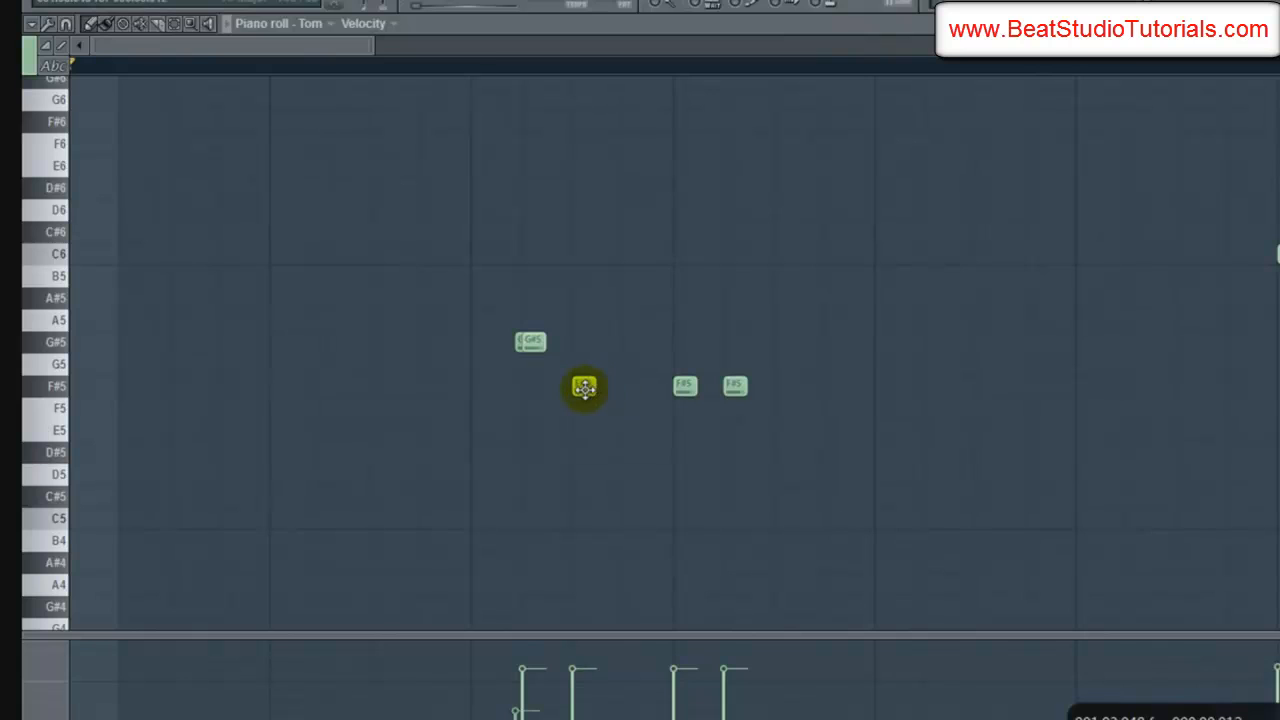
left_click_drag(686, 387, 684, 409)
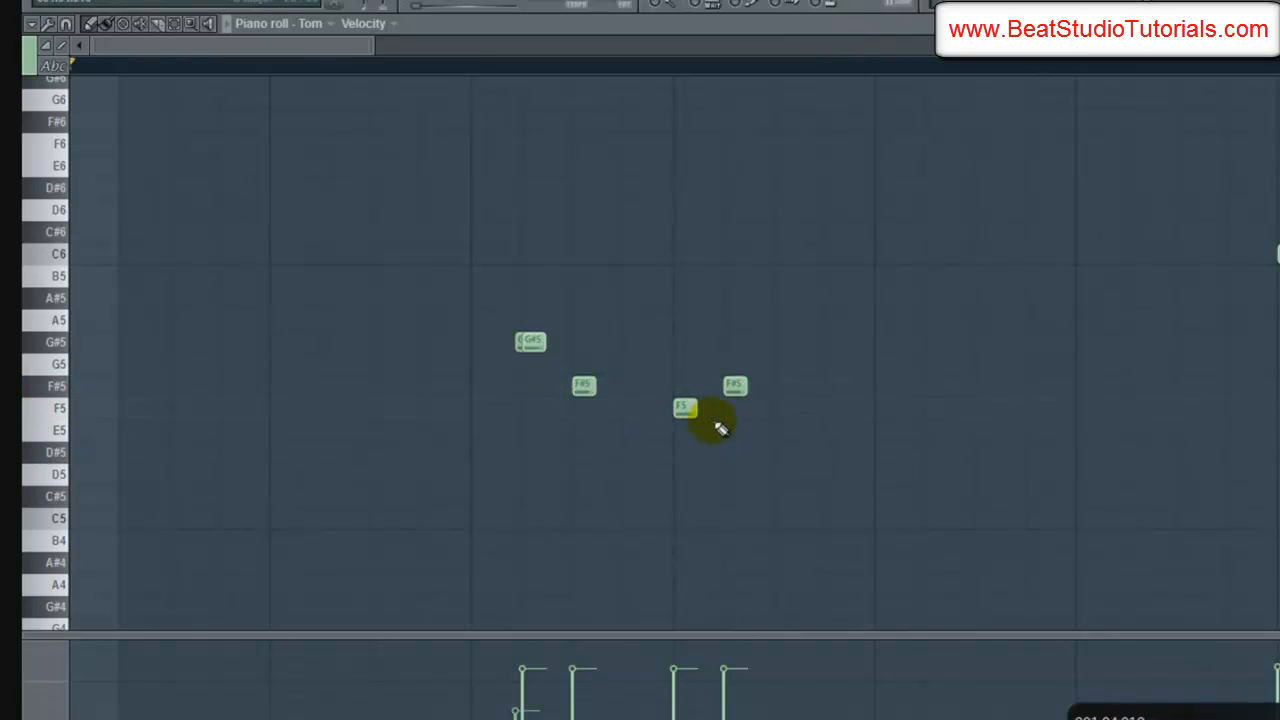
right_click(738, 386)
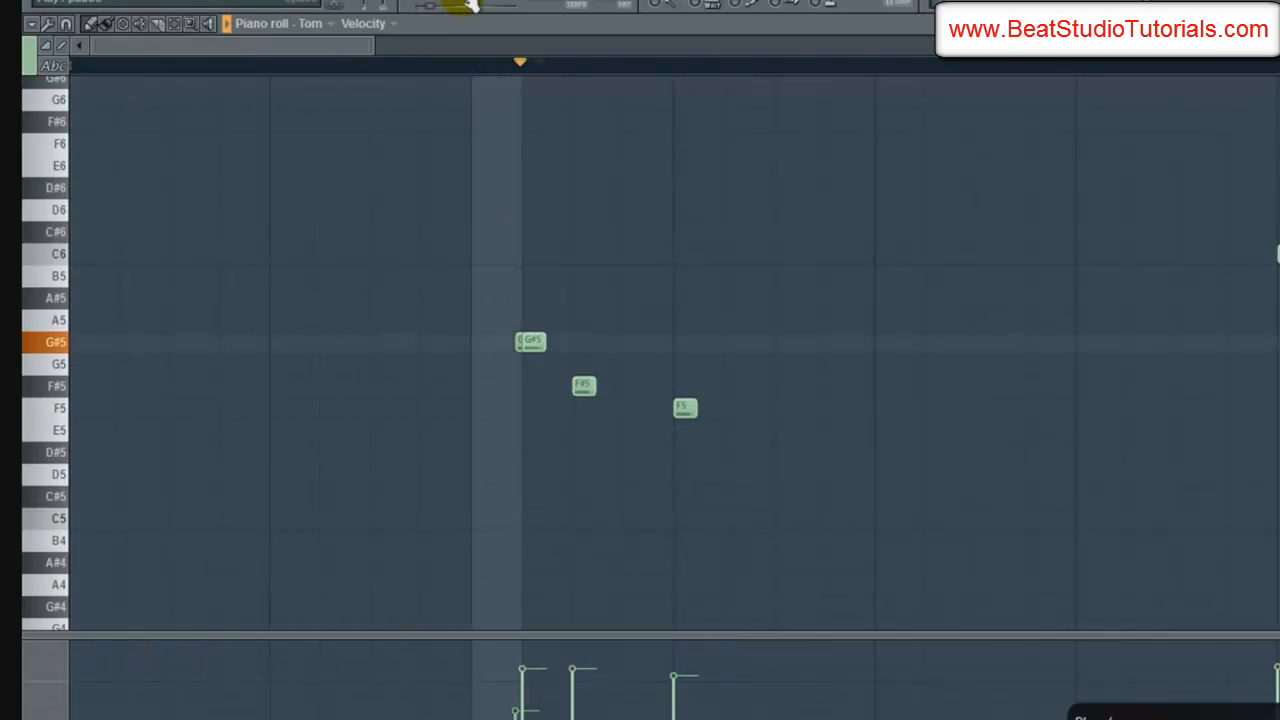
left_click(686, 416)
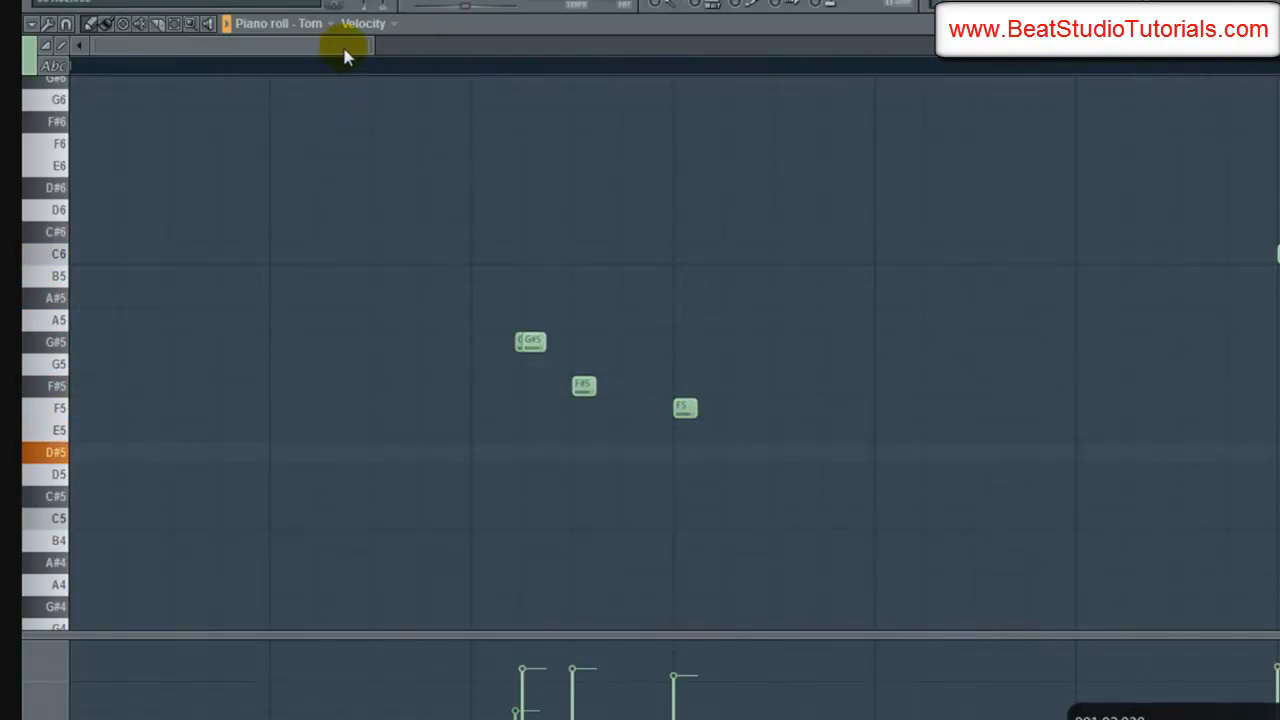
Step: Lower the step 13 Tom note to E5 and play the pattern through both Tom phrases
left_click(682, 408)
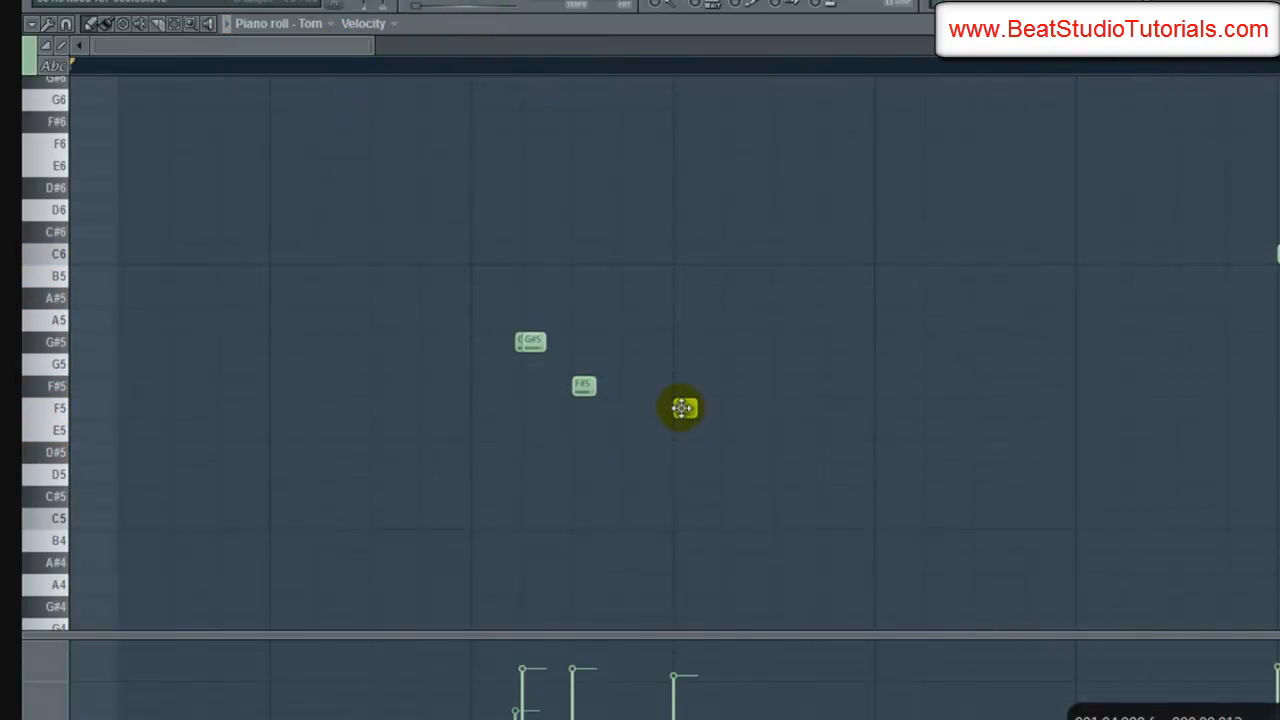
left_click_drag(681, 409, 681, 431)
right_click(54, 435)
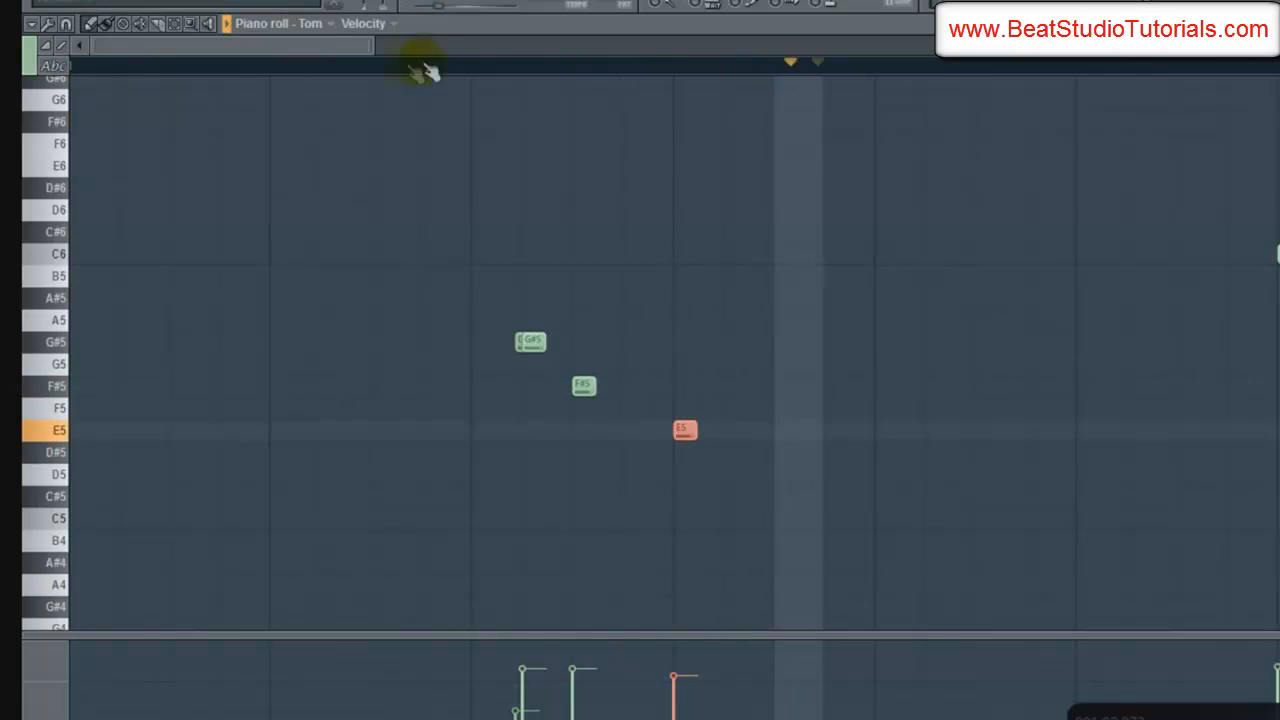
left_click_drag(358, 47, 600, 83)
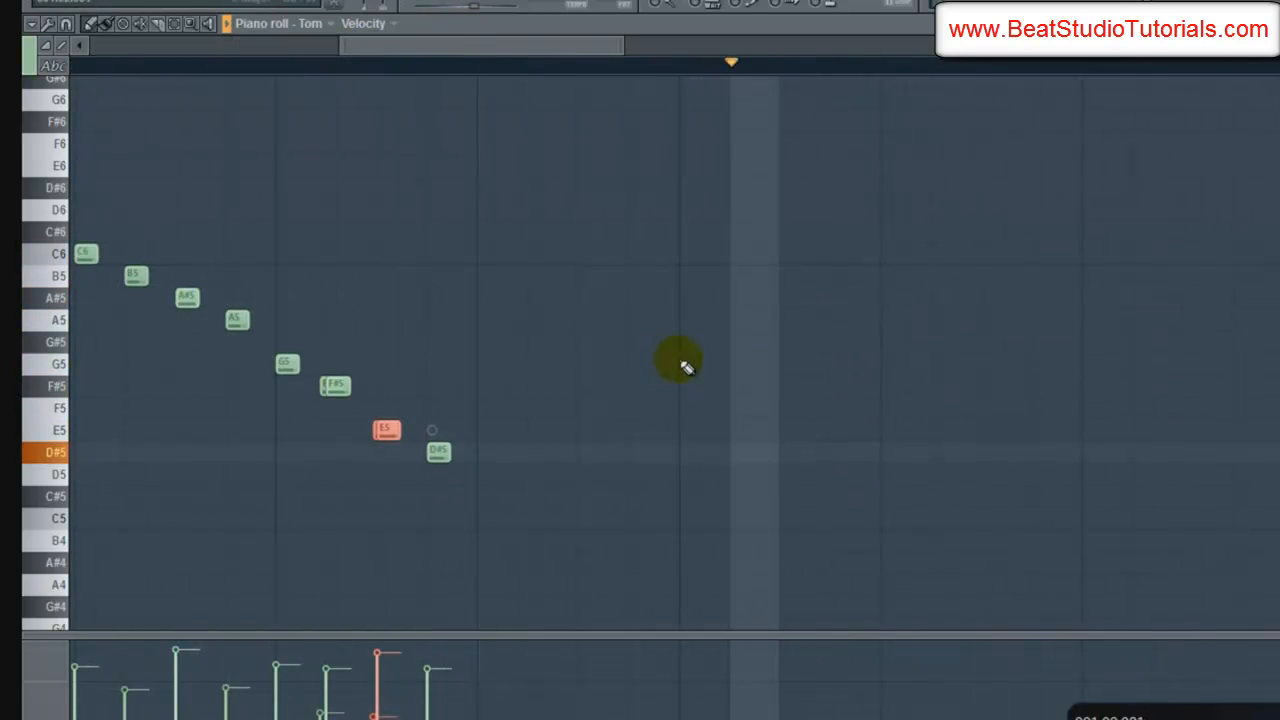
left_click_drag(569, 50, 191, 49)
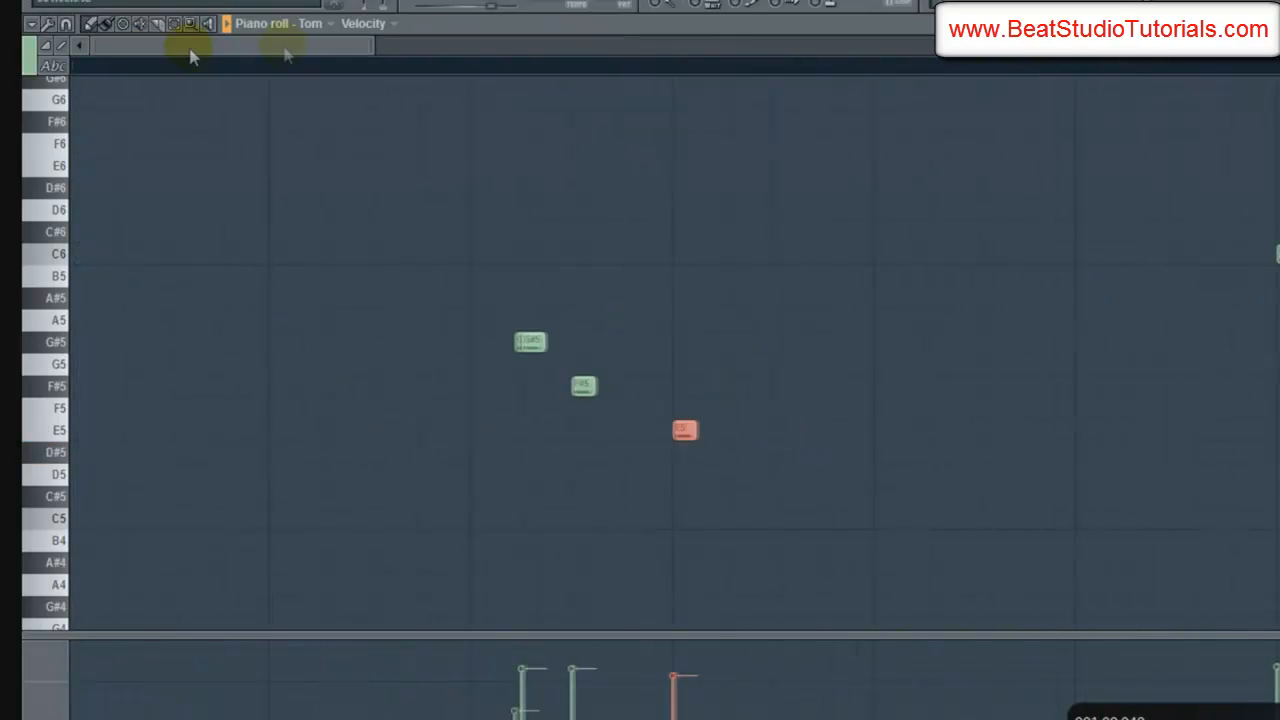
left_click_drag(371, 43, 723, 100)
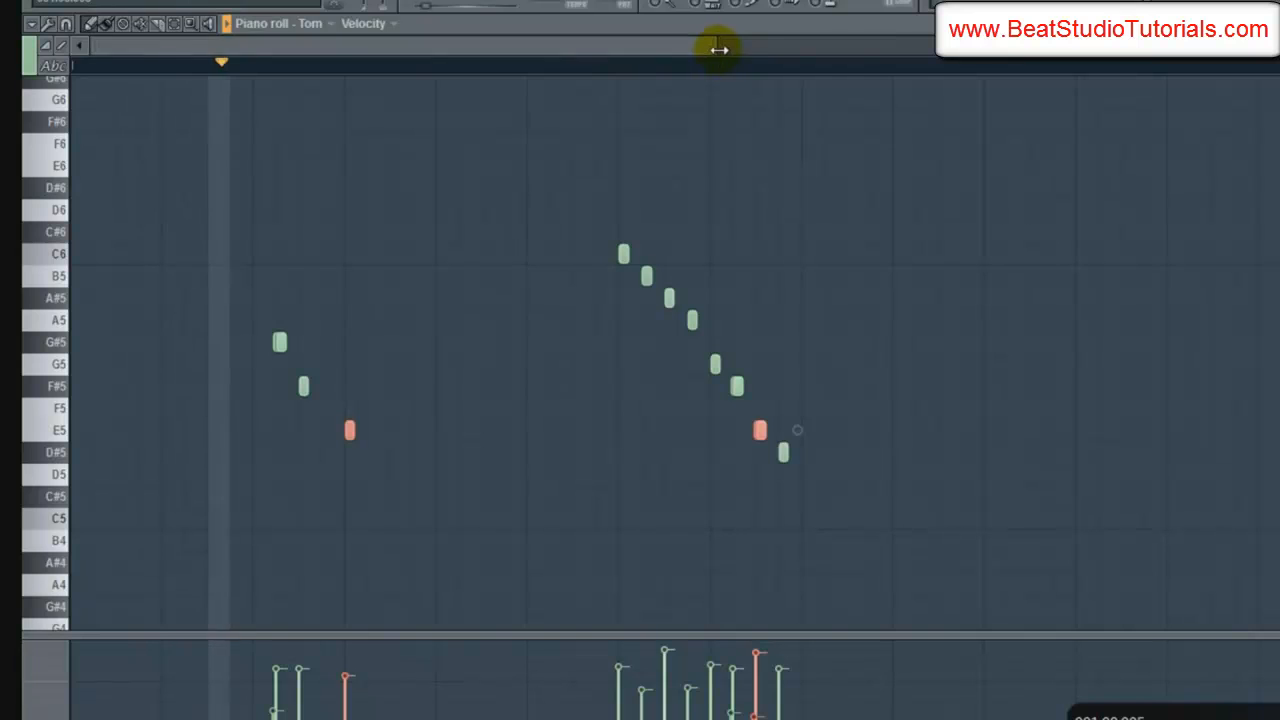
left_click_drag(717, 50, 726, 49)
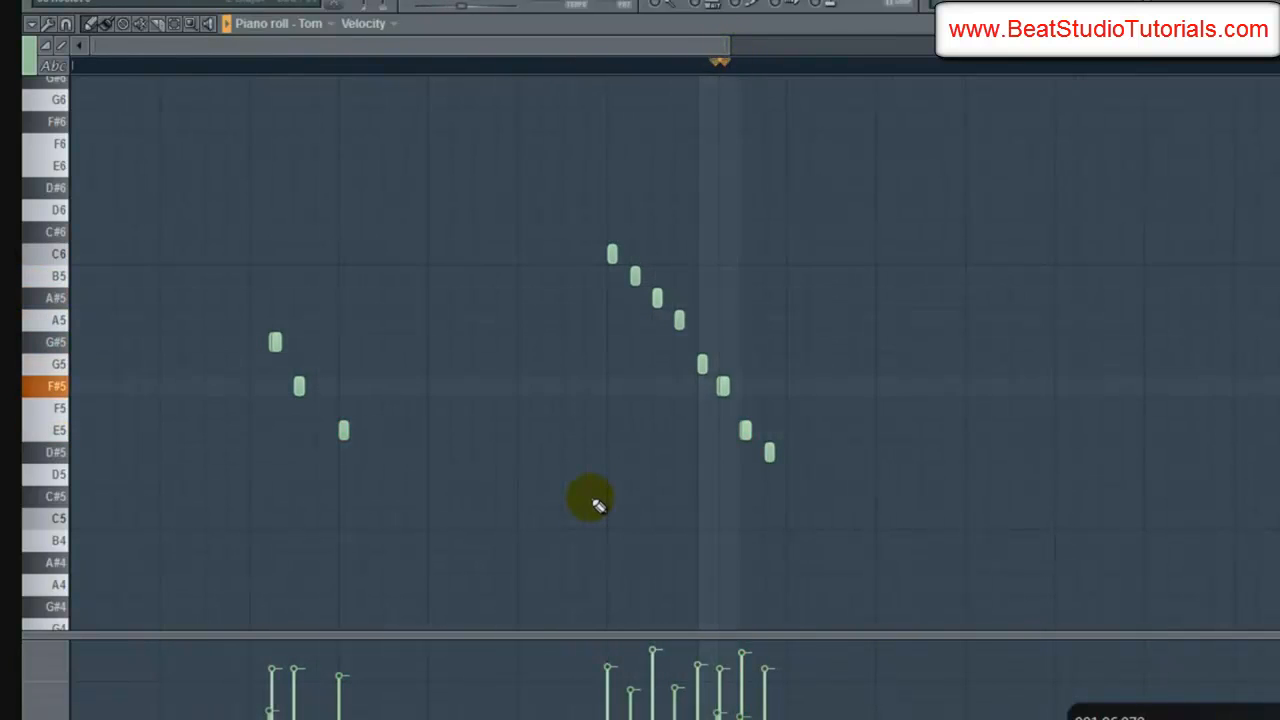
Step: Add a single short Tom note at G5 after the descending fill and play the pattern
left_click_drag(543, 47, 702, 66)
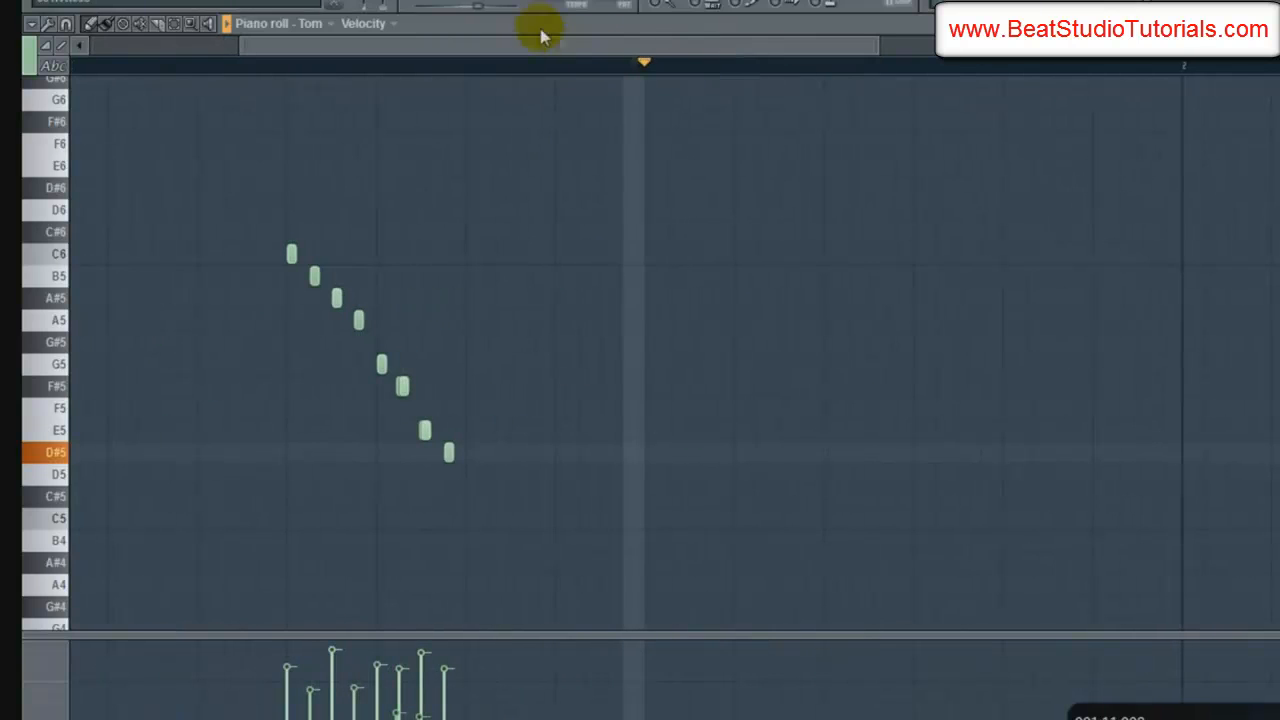
left_click(484, 2)
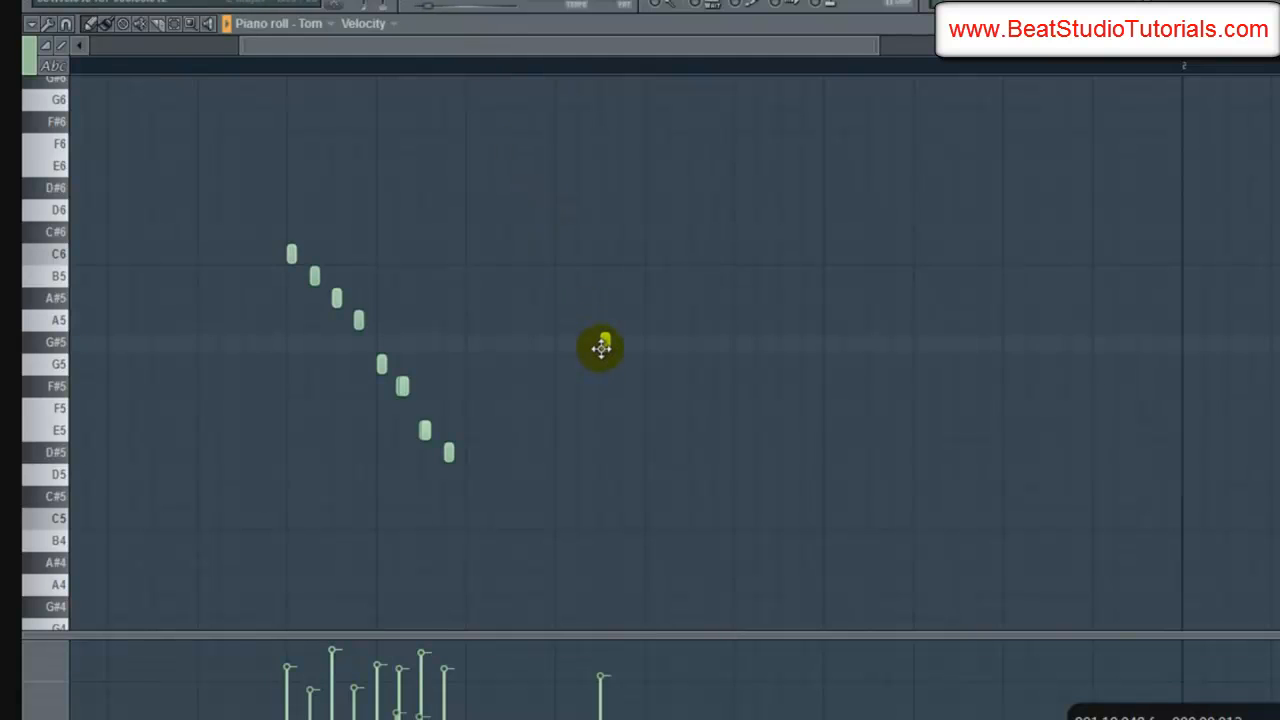
left_click_drag(601, 347, 601, 366)
key("space")
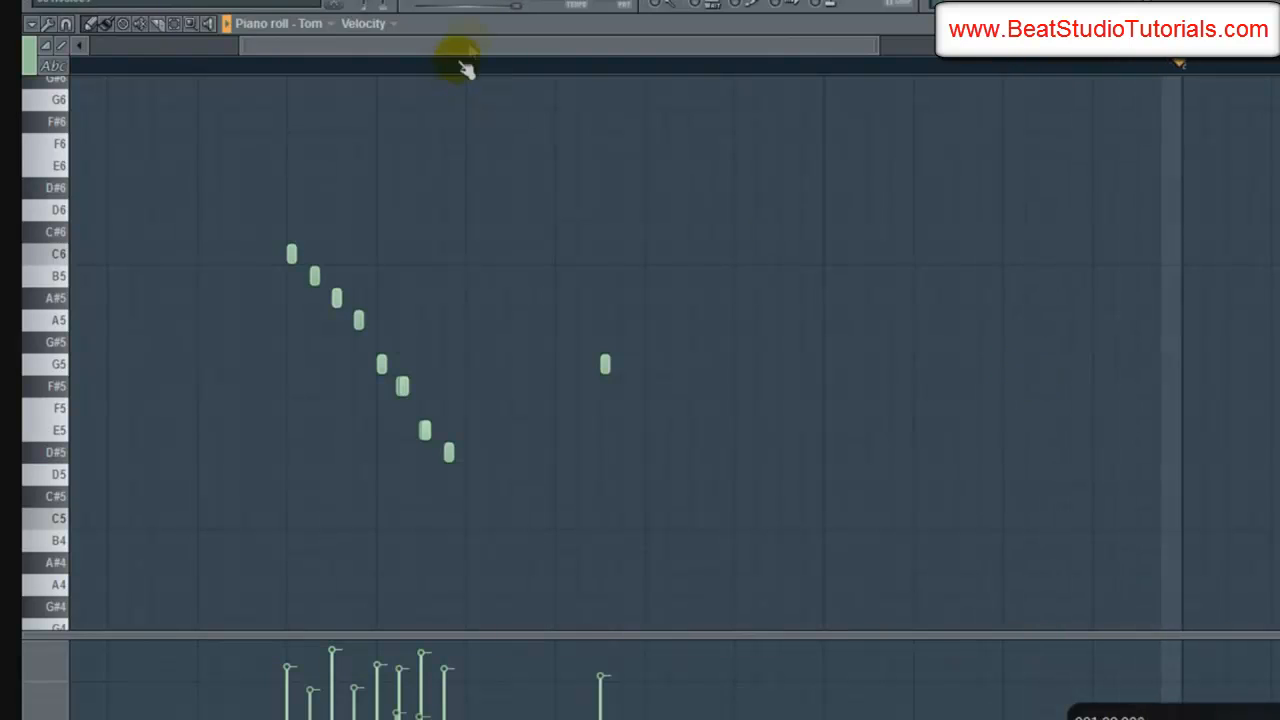
Step: Add a G5 Tom note and a descending run of G5, F#5, F5 and E5 just before bar 2, and audition the whole pattern
left_click_drag(512, 49, 601, 62)
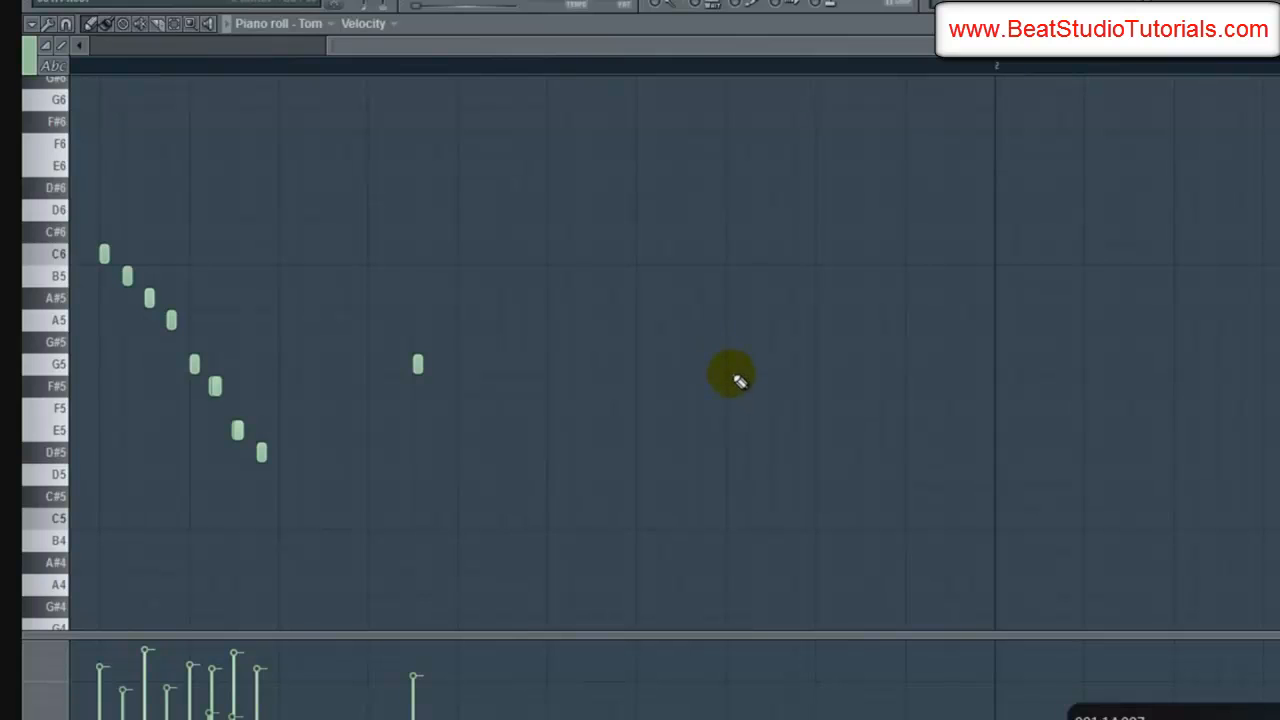
left_click(930, 387)
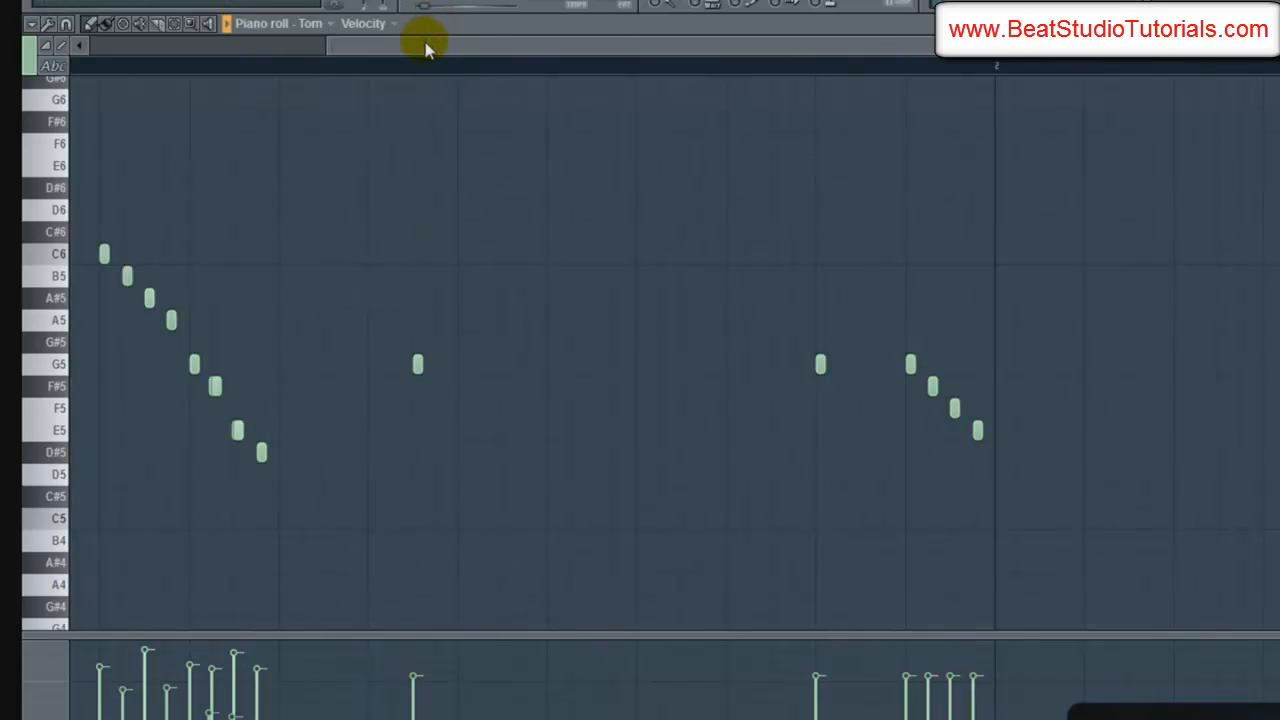
left_click_drag(425, 48, 281, 78)
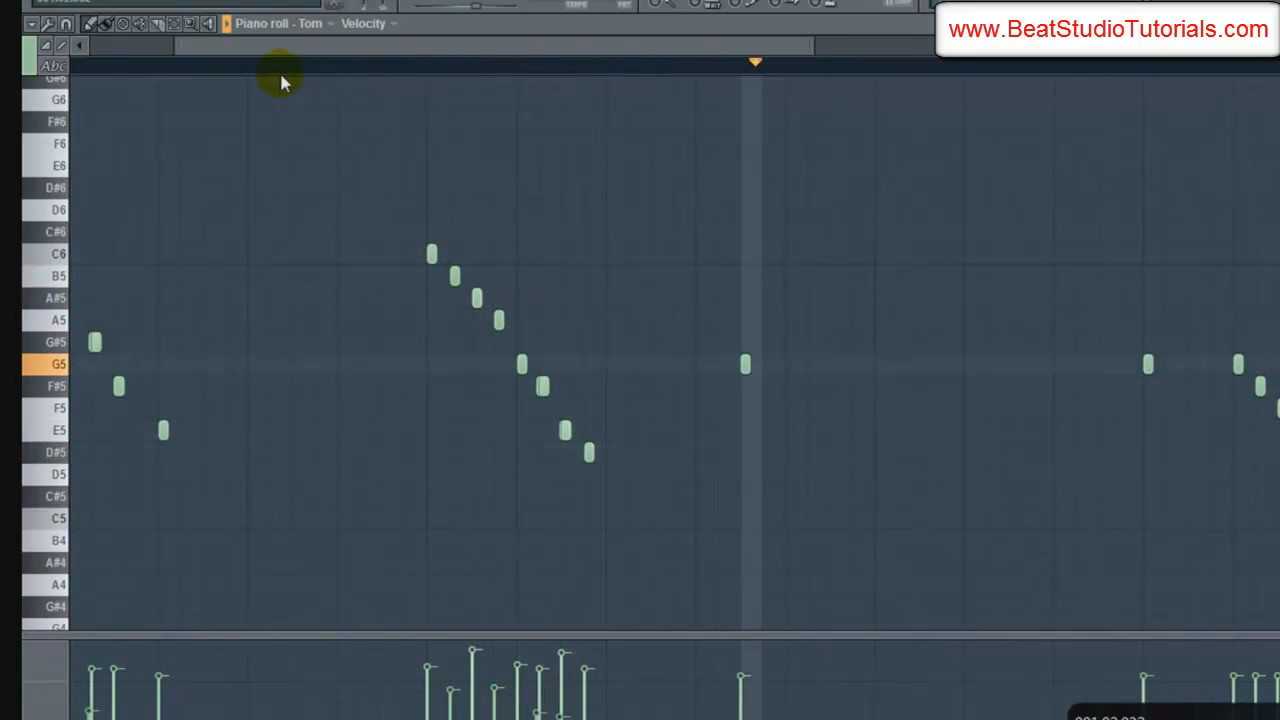
left_click_drag(281, 80, 421, 104)
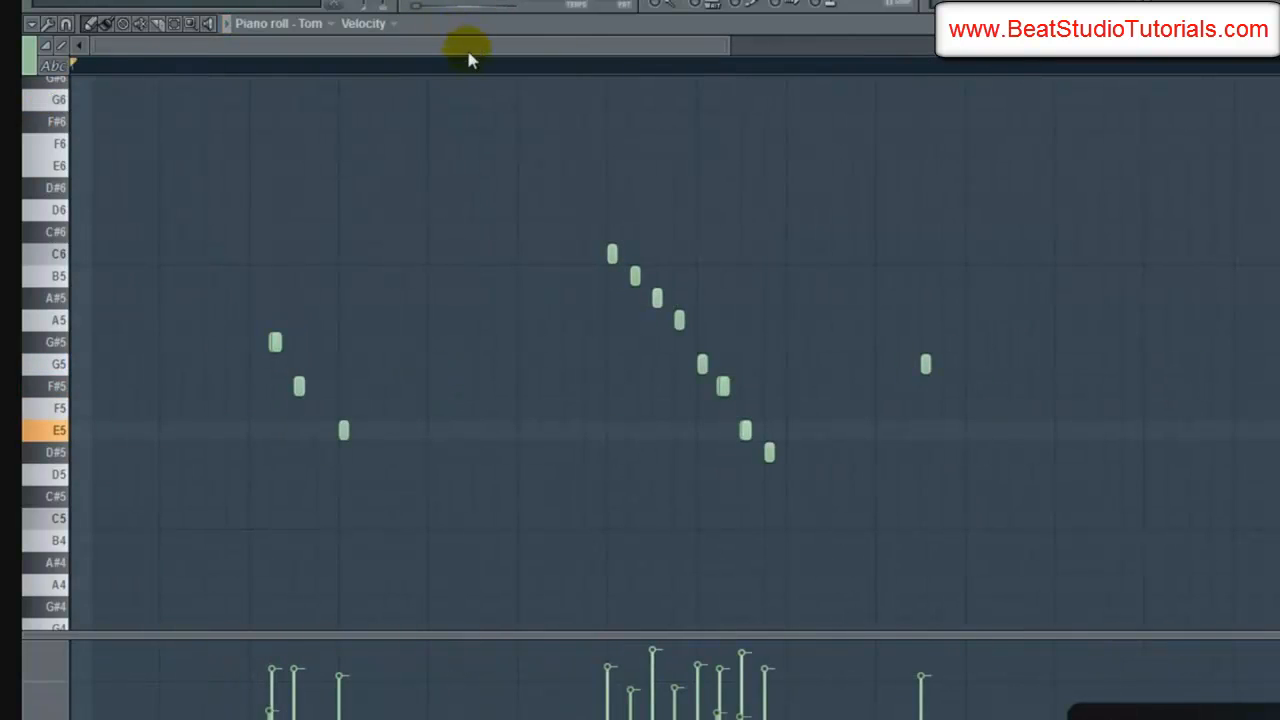
Step: Raise the lone Tom note before the final run to A5, shift that run down to F5, E5, D#5 and D5, and play the pattern
left_click_drag(467, 50, 813, 140)
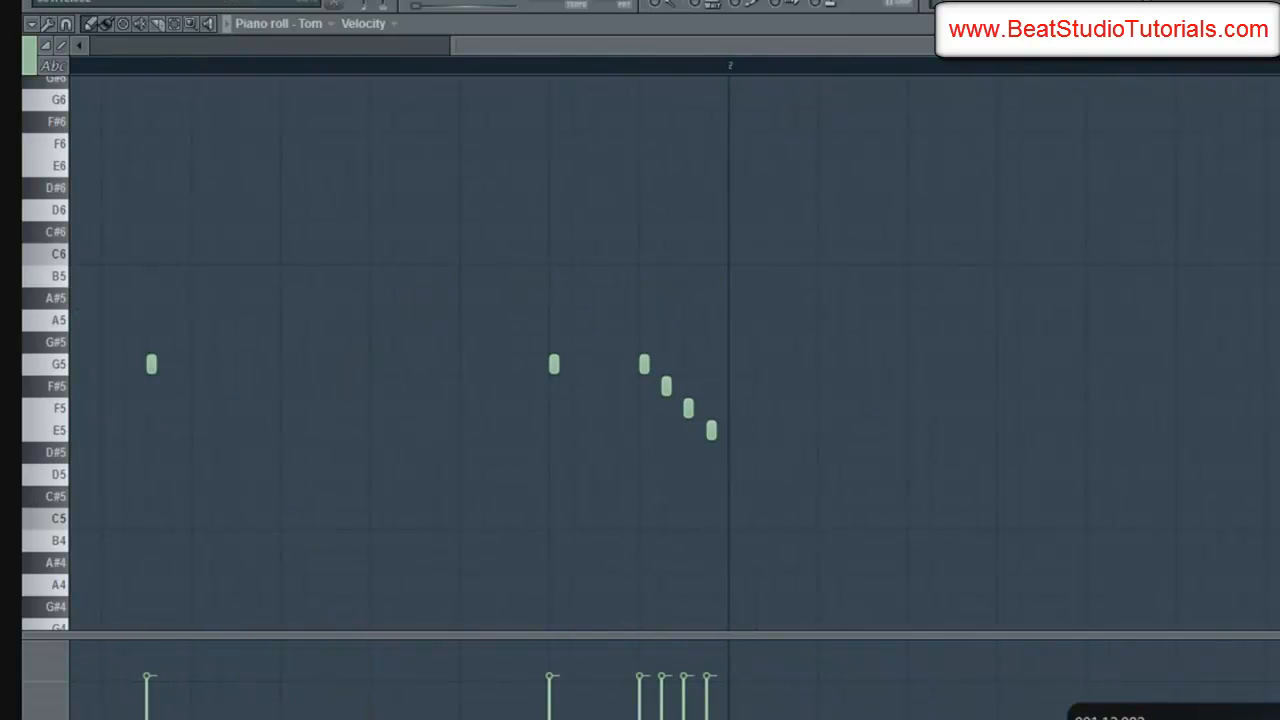
left_click_drag(560, 350, 569, 318)
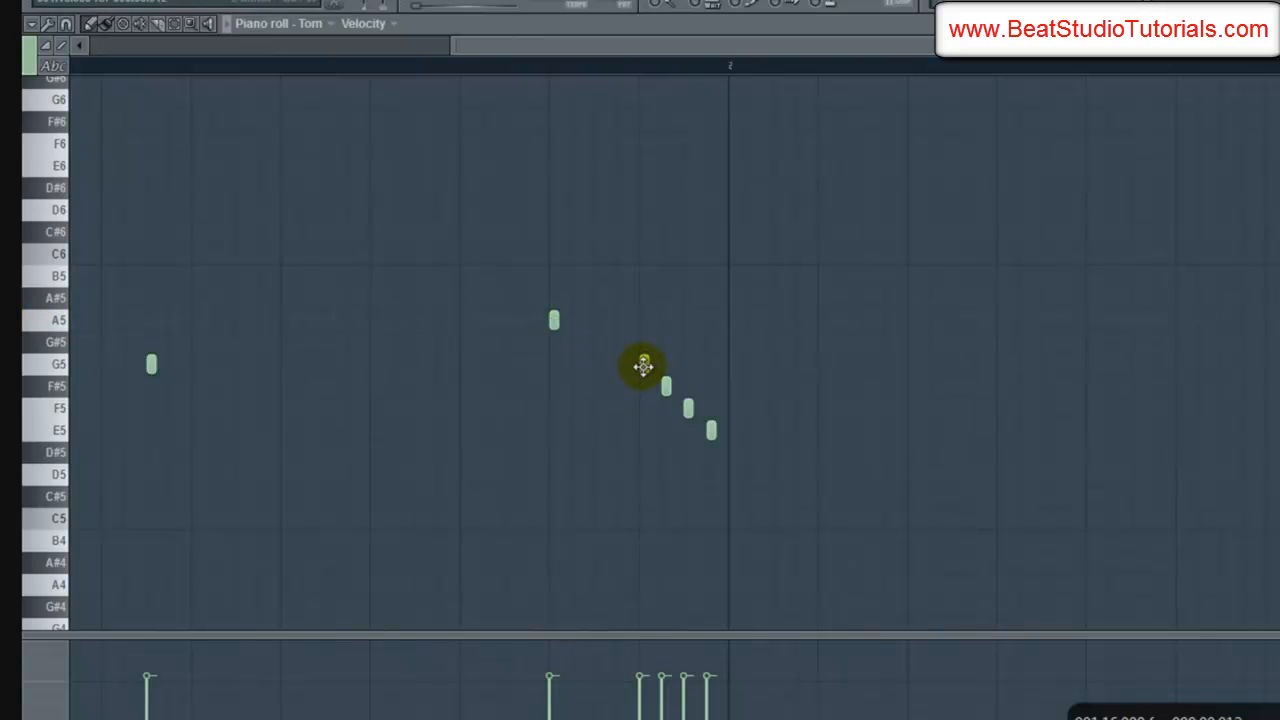
left_click_drag(643, 366, 711, 471)
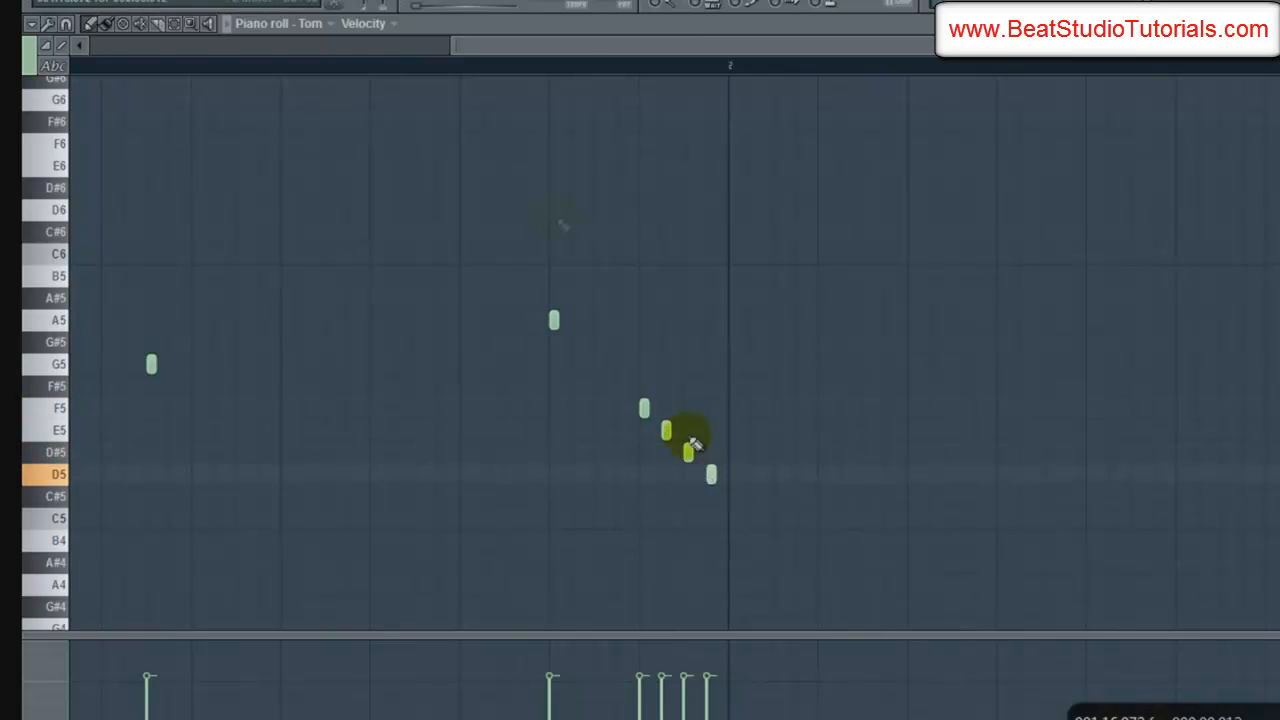
left_click_drag(480, 43, 110, 106)
left_click(456, 5)
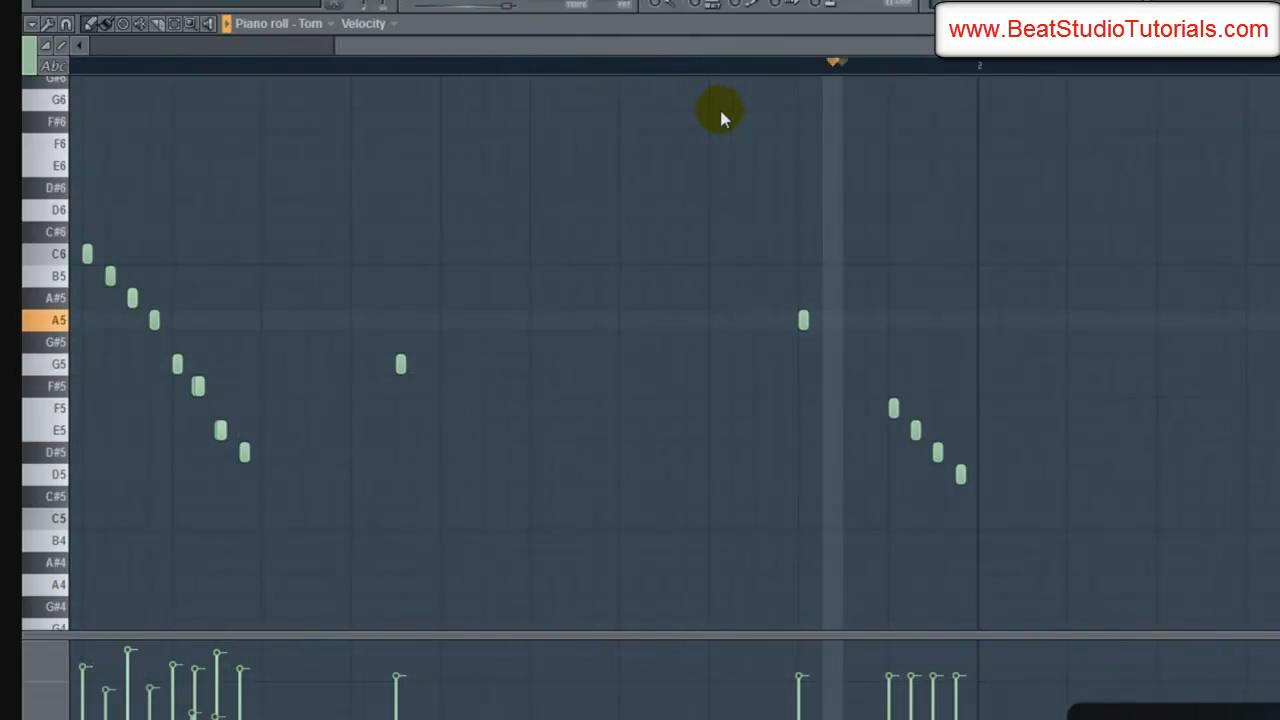
left_click(475, 2)
key("Escape")
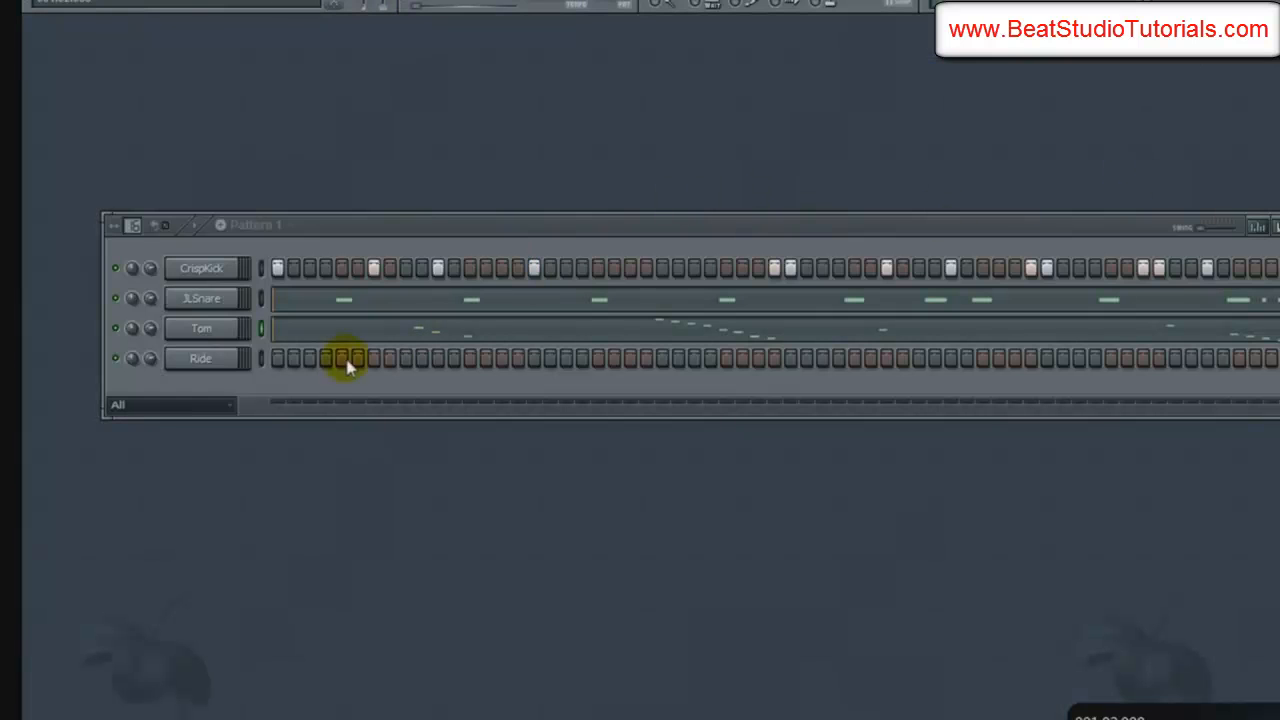
Step: Add Ride hits on steps 25, 27, 29, 31, 33, 53, 57 and 61 while the pattern plays
left_click(466, 3)
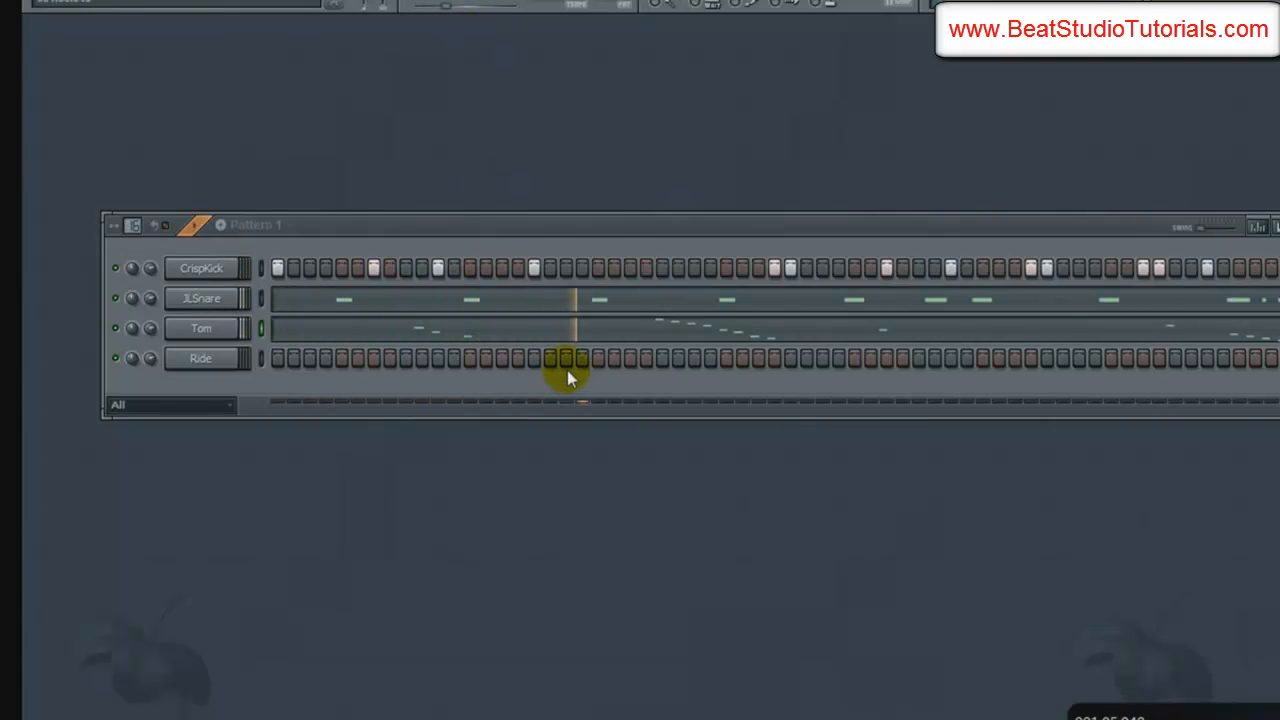
left_click(662, 358)
left_click(694, 358)
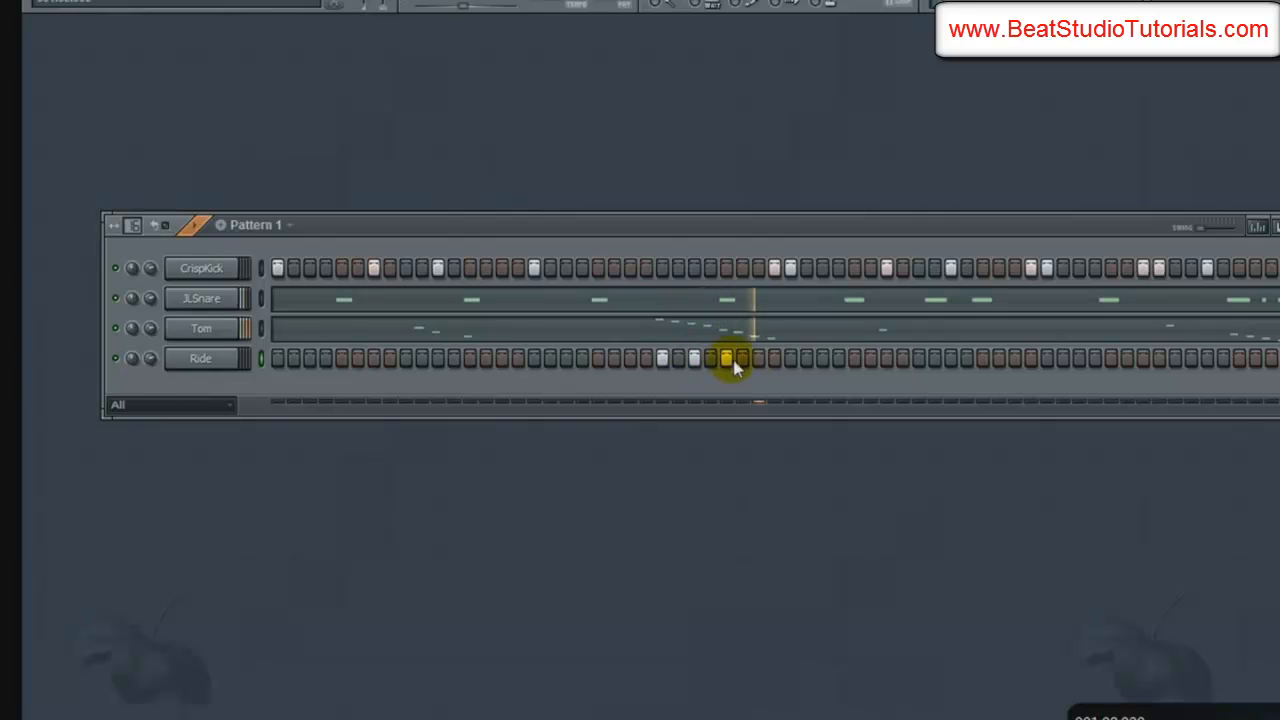
left_click(726, 358)
left_click(758, 358)
left_click(790, 360)
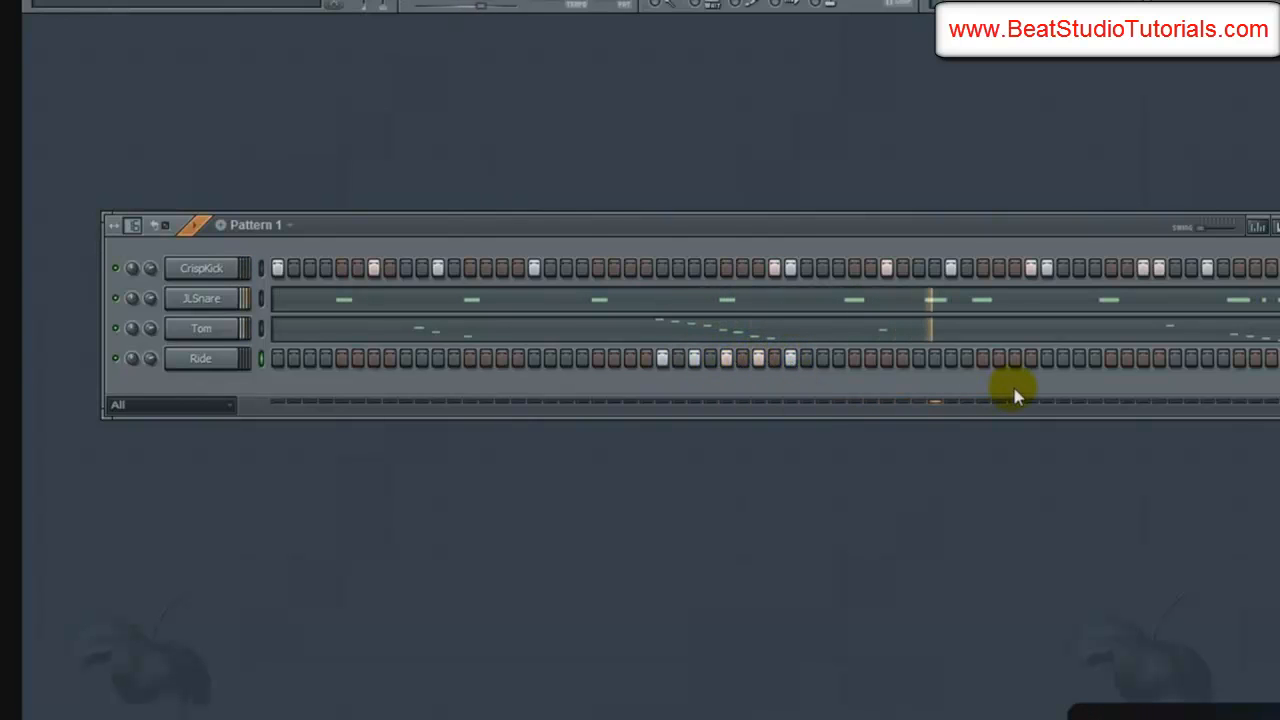
left_click(1110, 360)
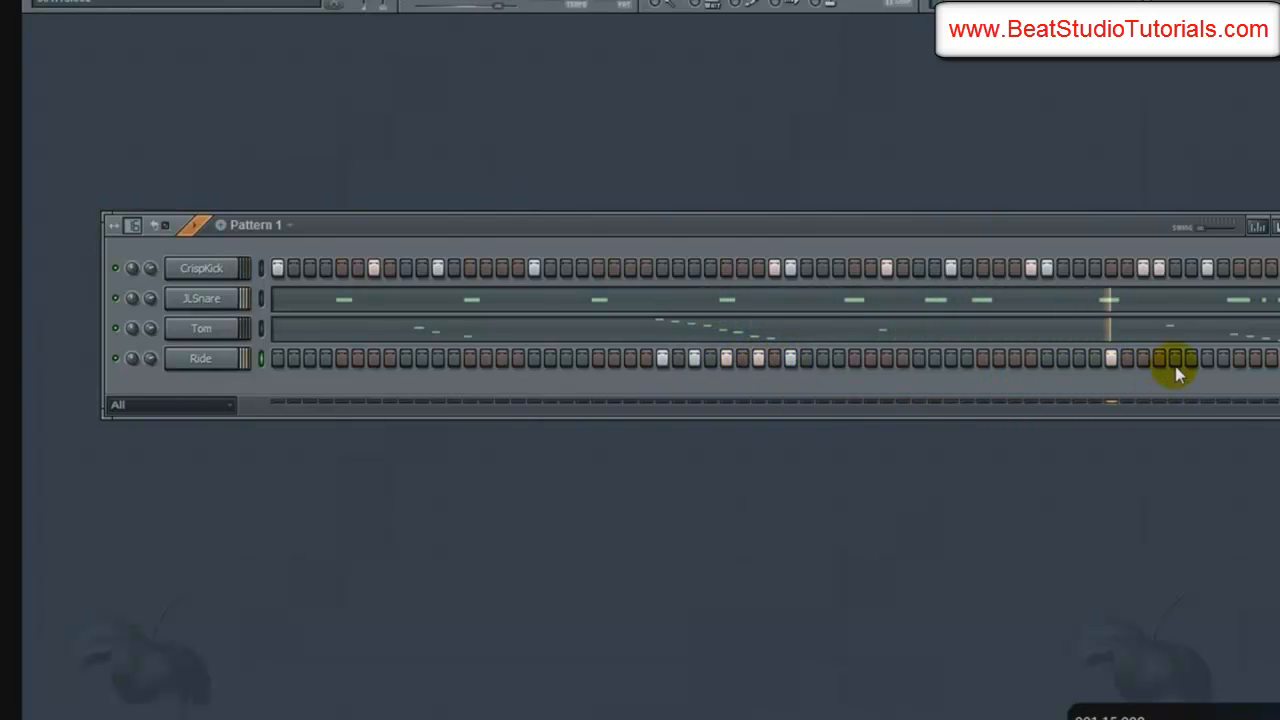
left_click(1175, 360)
left_click(1239, 360)
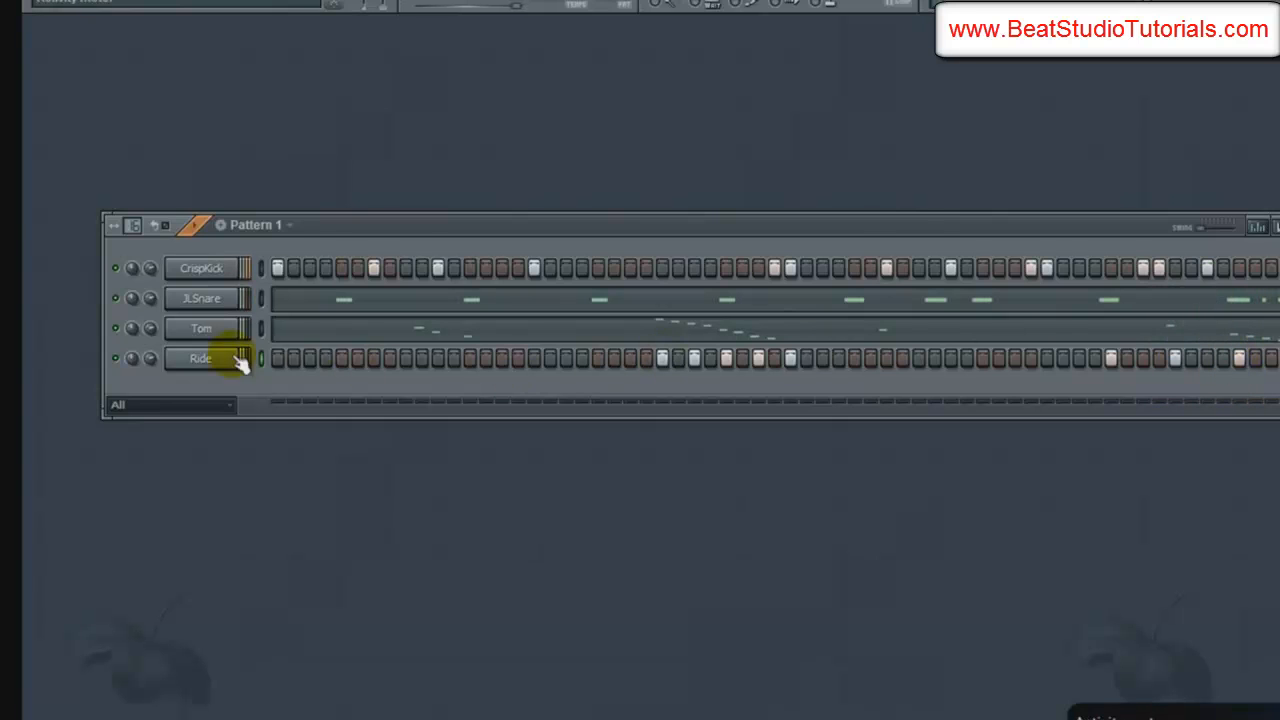
Step: Add Ride hits on steps 17 and 21 and lower the Ride channel's volume to balance it in the beat
right_click(238, 356)
left_click(305, 455)
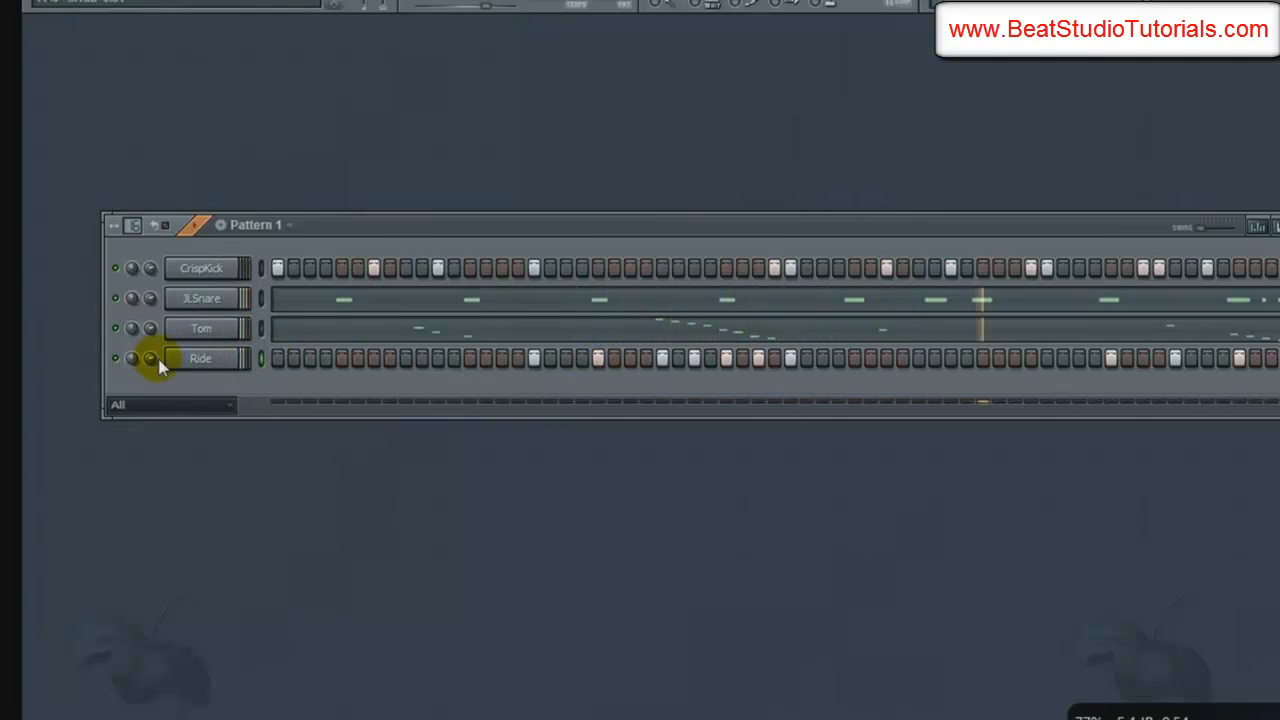
mouse_move(155, 360)
left_mouse_down()
mouse_move(165, 383)
mouse_move(133, 358)
left_mouse_up()
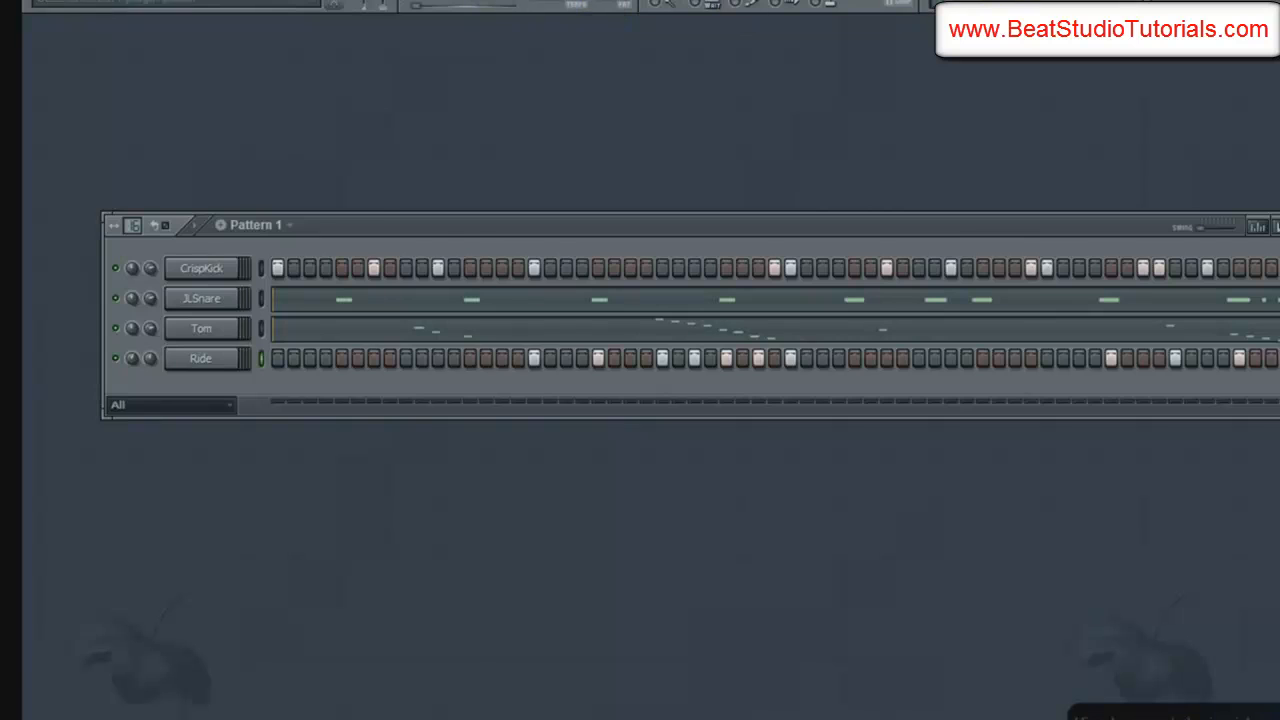
left_click(812, 1)
left_click(288, 22)
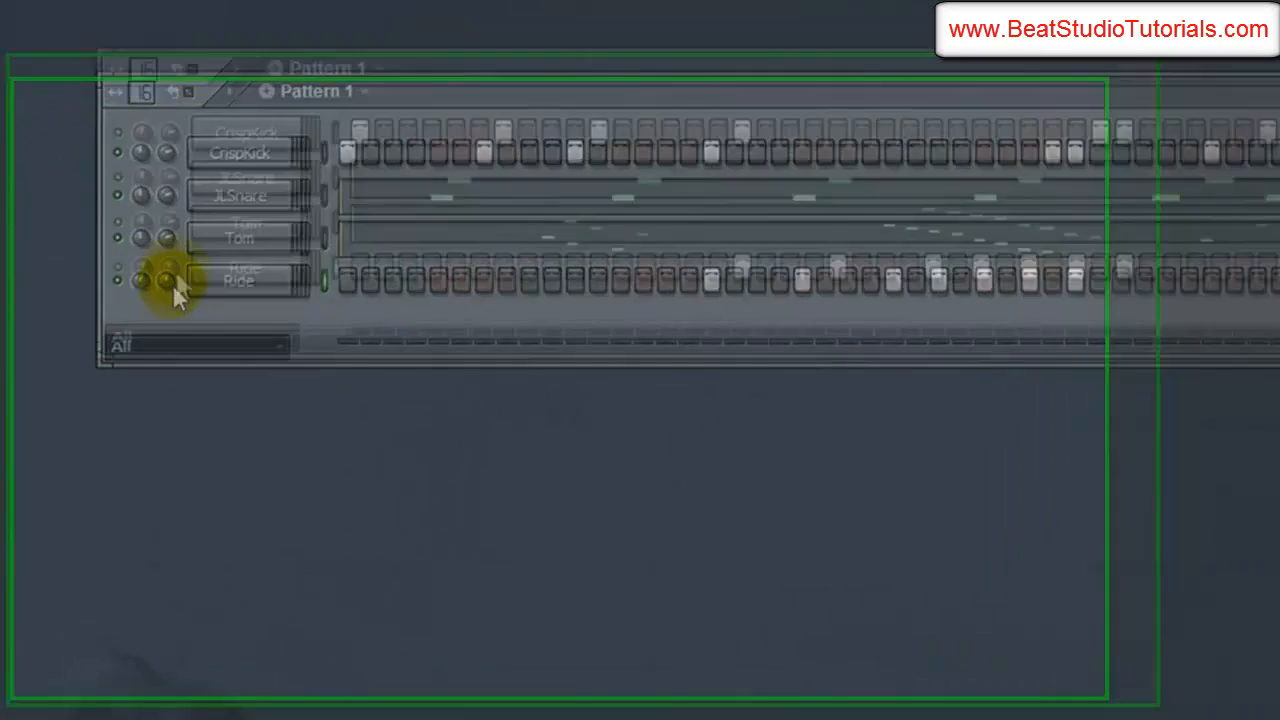
left_click_drag(169, 281, 169, 304)
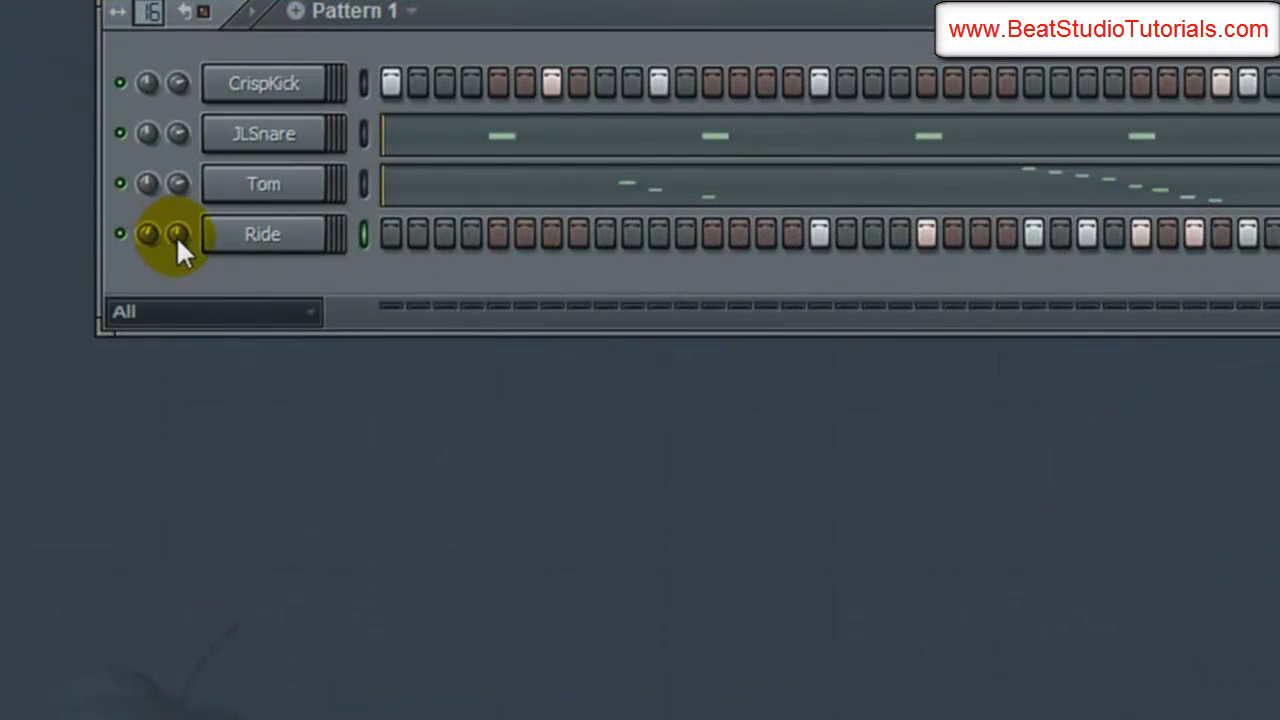
left_click_drag(177, 237, 179, 239)
left_click_drag(178, 237, 178, 239)
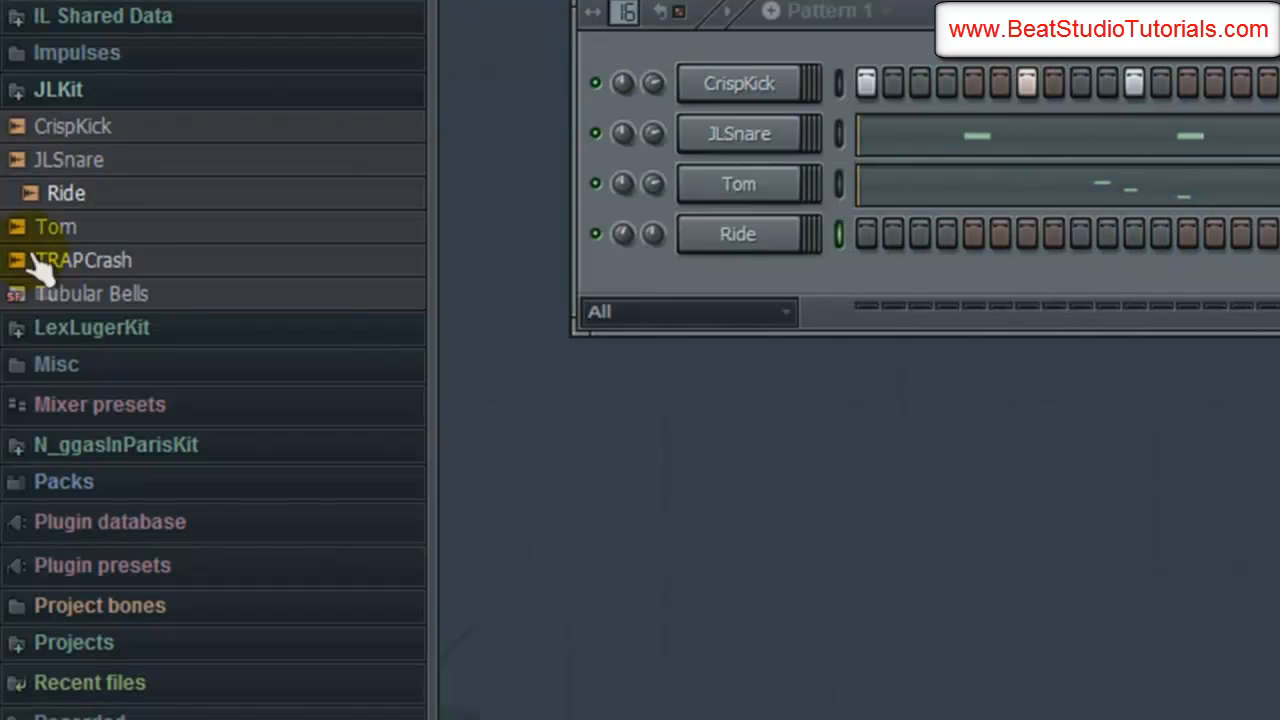
Step: Load the TRAPCrash sample from JLKit into a new channel below Ride, normalize it, turn its trim to maximum, and preview it
left_click_drag(34, 256, 735, 262)
left_click(715, 283)
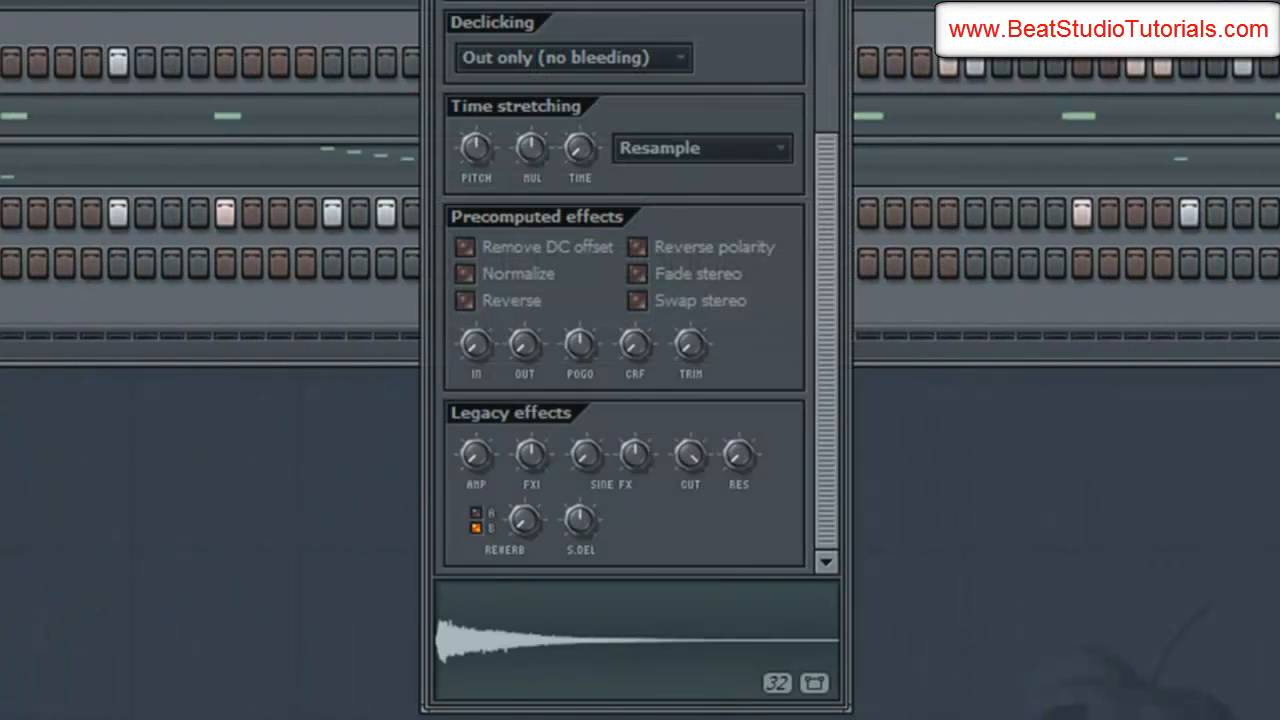
left_click(465, 273)
left_click_drag(692, 346, 692, 250)
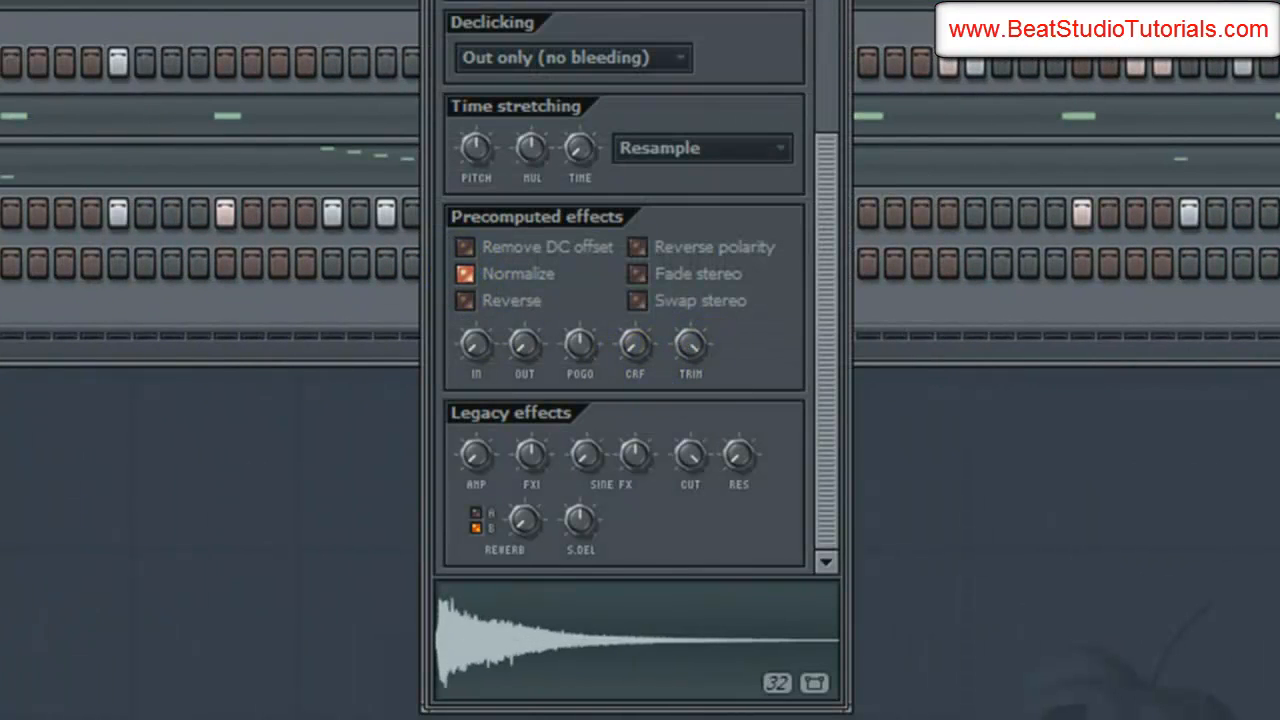
left_click(600, 615)
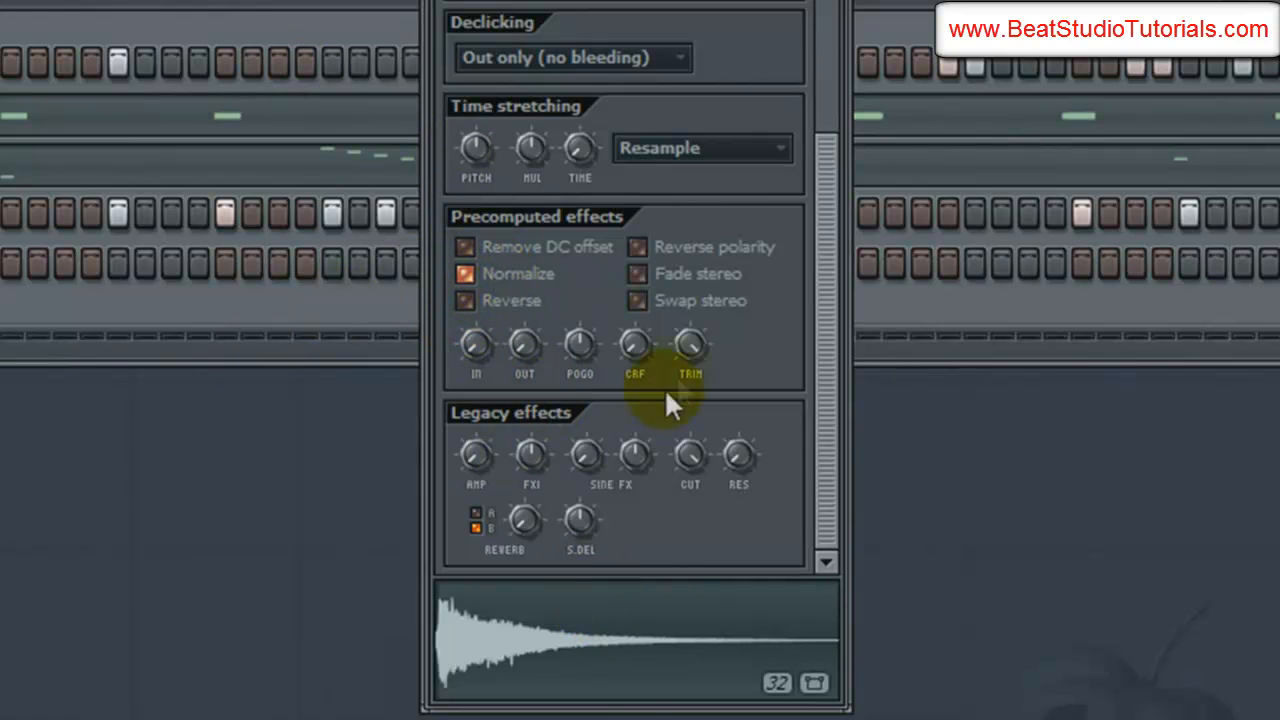
Step: Place TRAPCrash hits on steps 1, 7, 13, 17, 33, 39 and 43 and audition the pattern
key("F6")
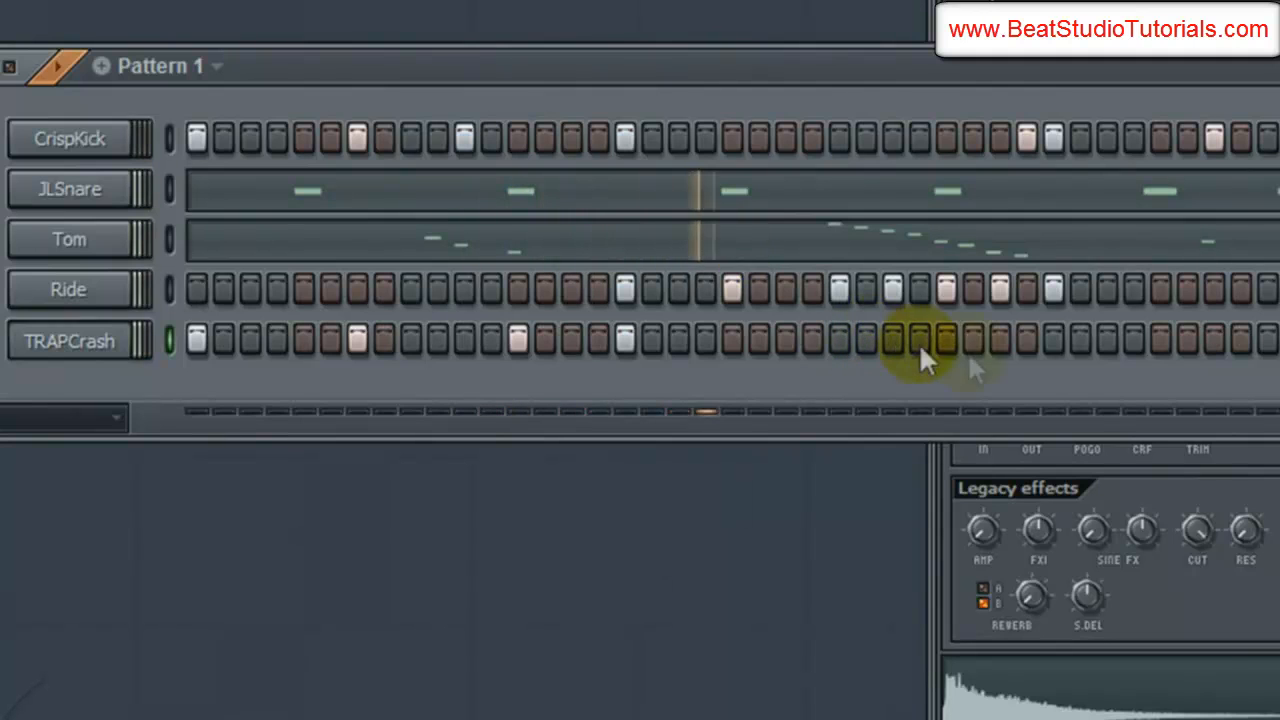
left_click(1053, 341)
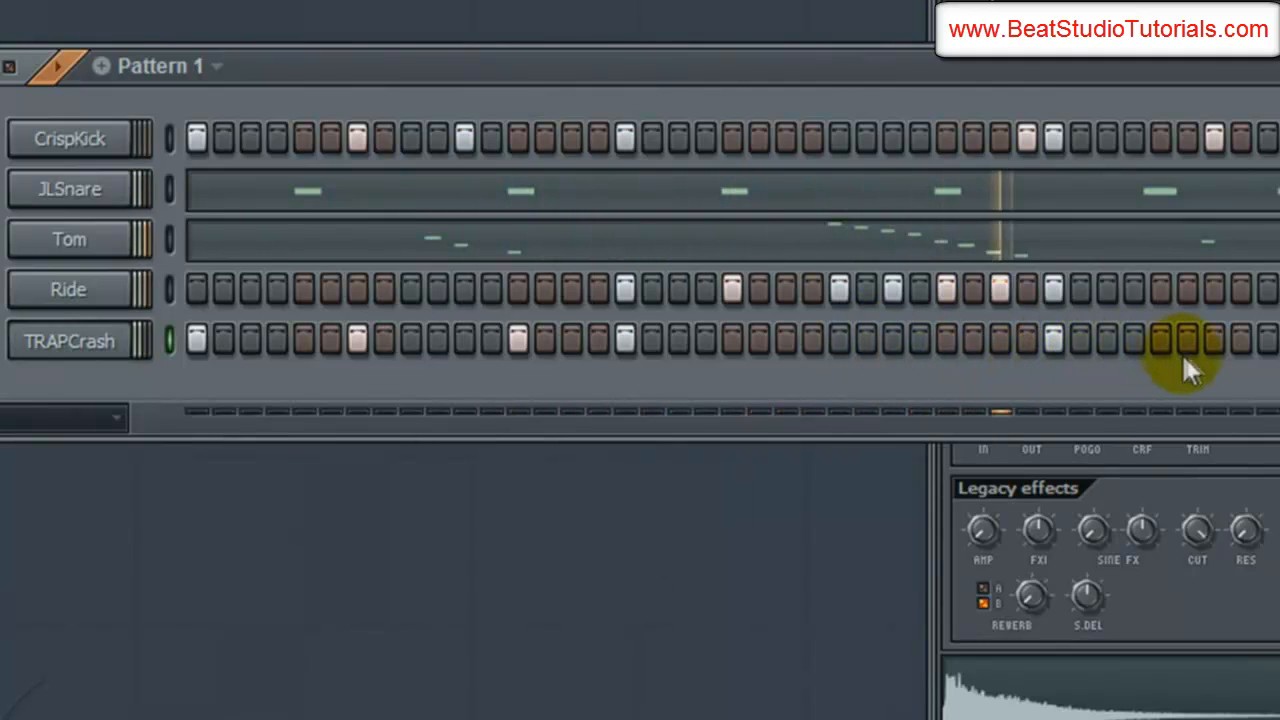
left_click(1213, 341)
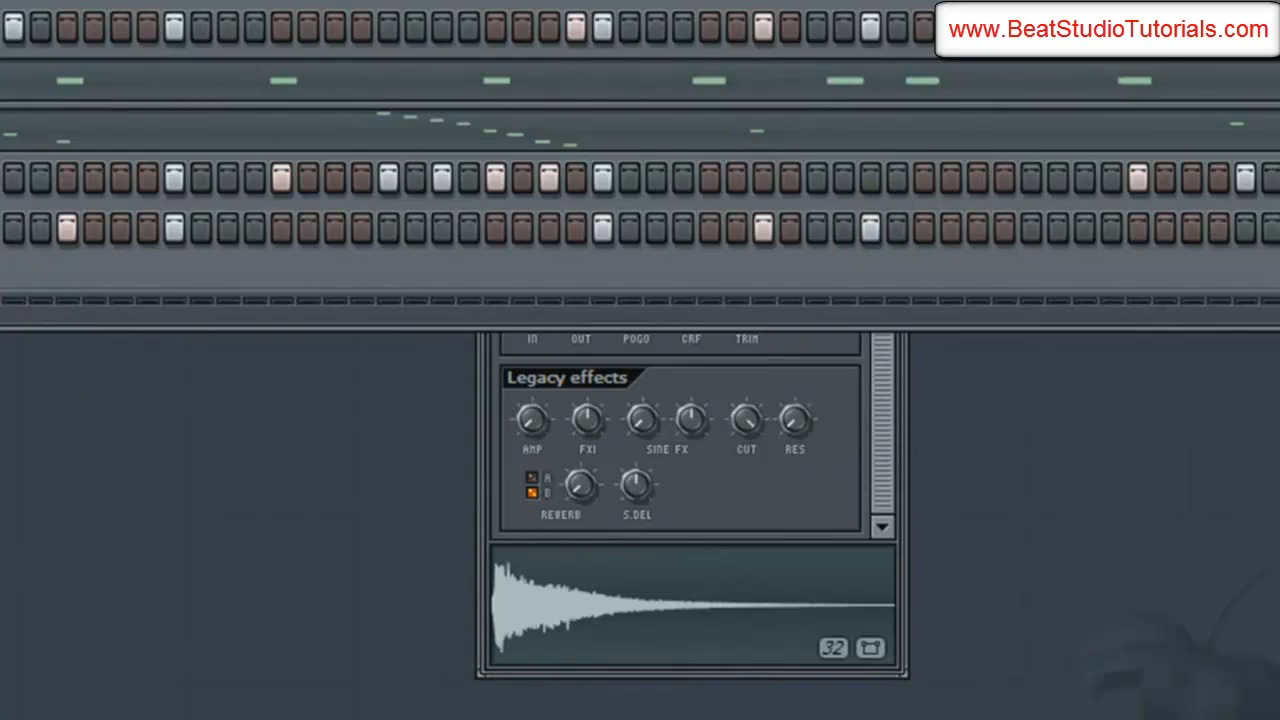
key("space")
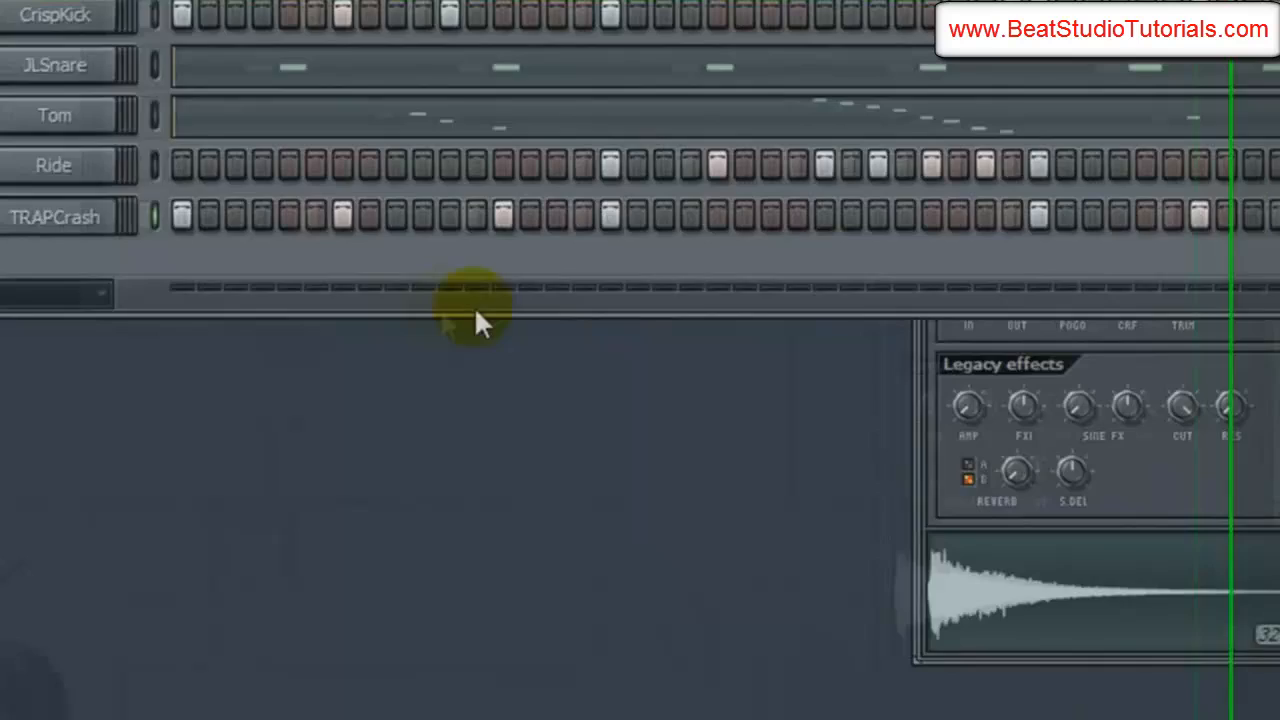
Step: Vary the TRAPCrash velocities in the piano roll, lowering steps 7, 17 and 39 and raising steps 33 and 43, and play the pattern
right_click(150, 215)
left_click(215, 218)
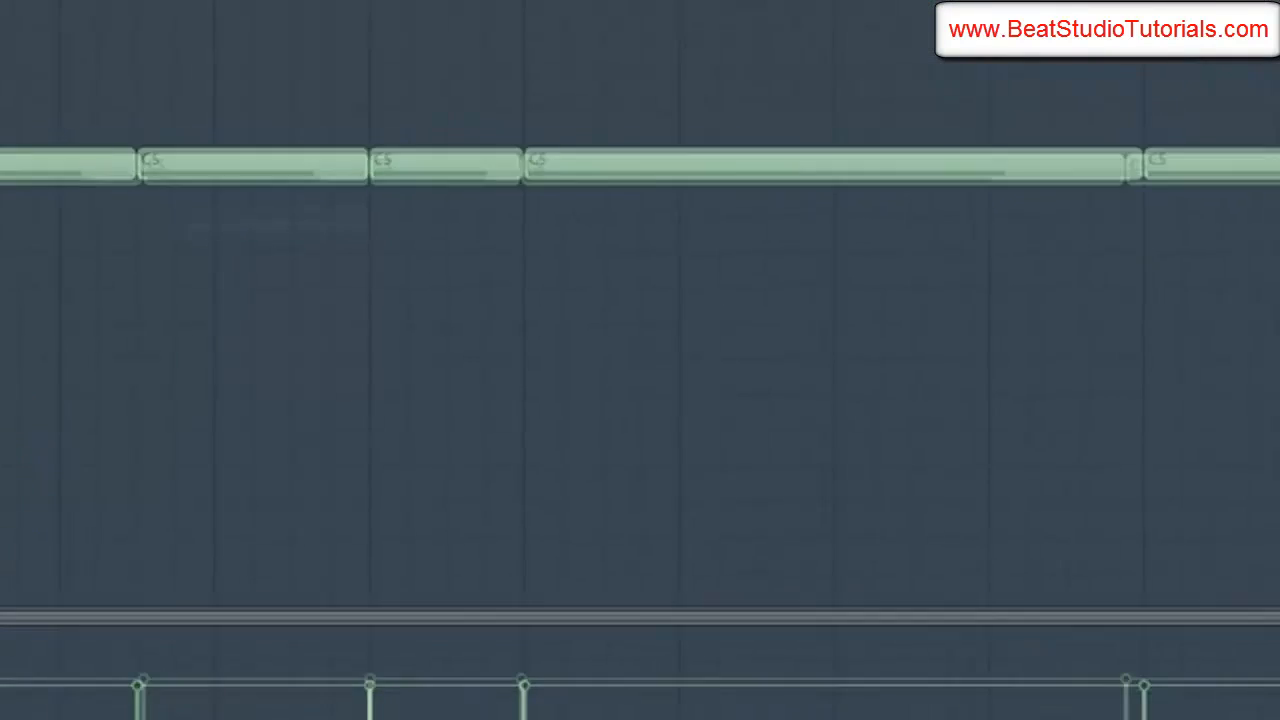
left_click(52, 605)
left_click_drag(195, 651, 203, 642)
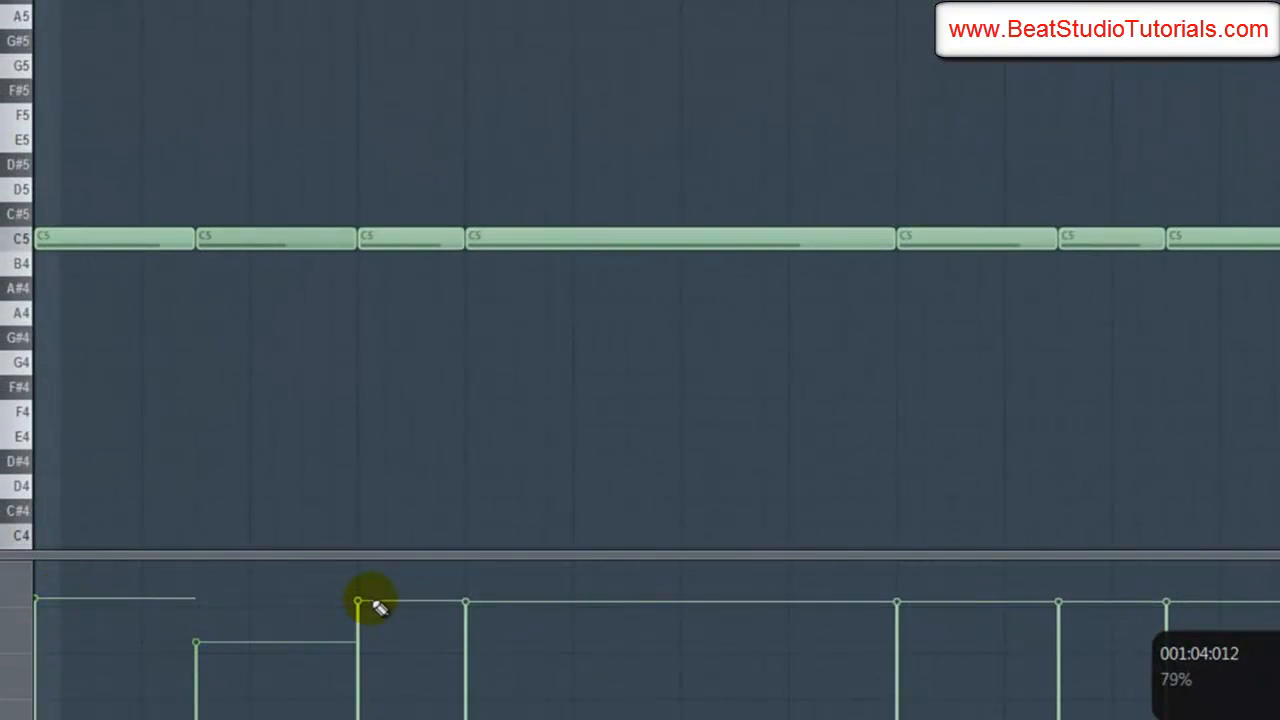
left_click(463, 632)
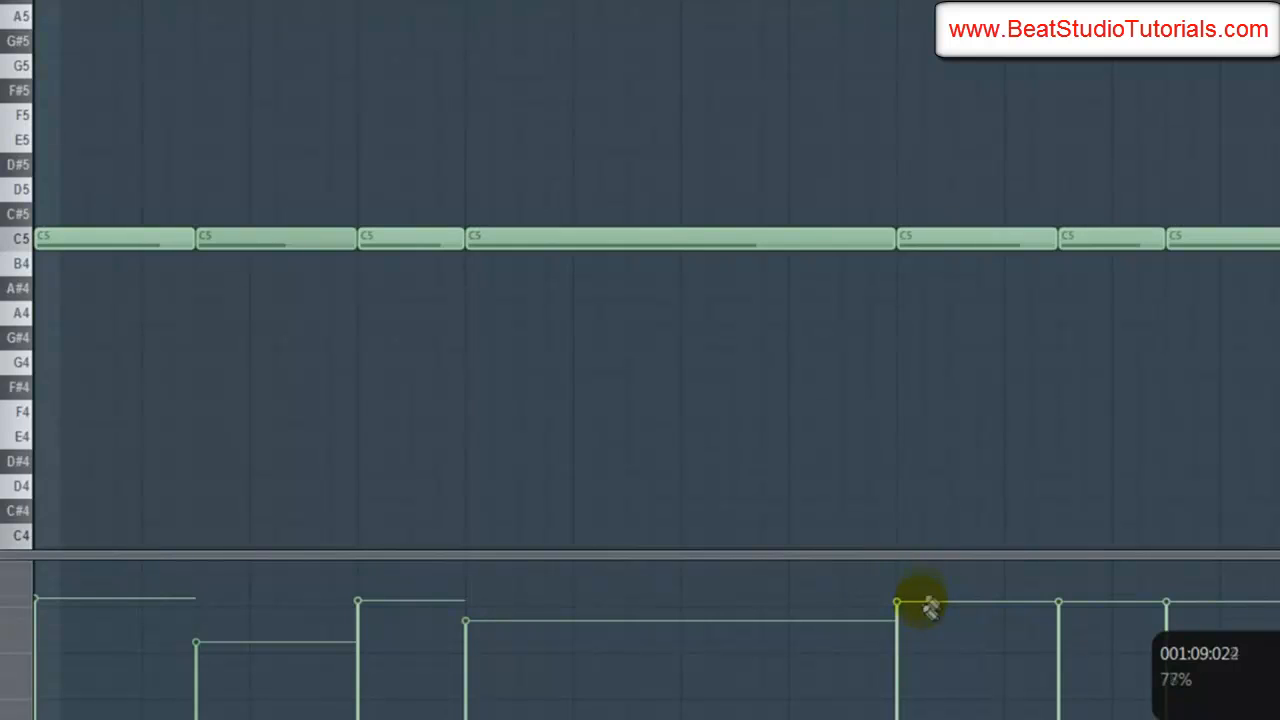
left_click(928, 587)
left_click_drag(1128, 598, 1097, 553)
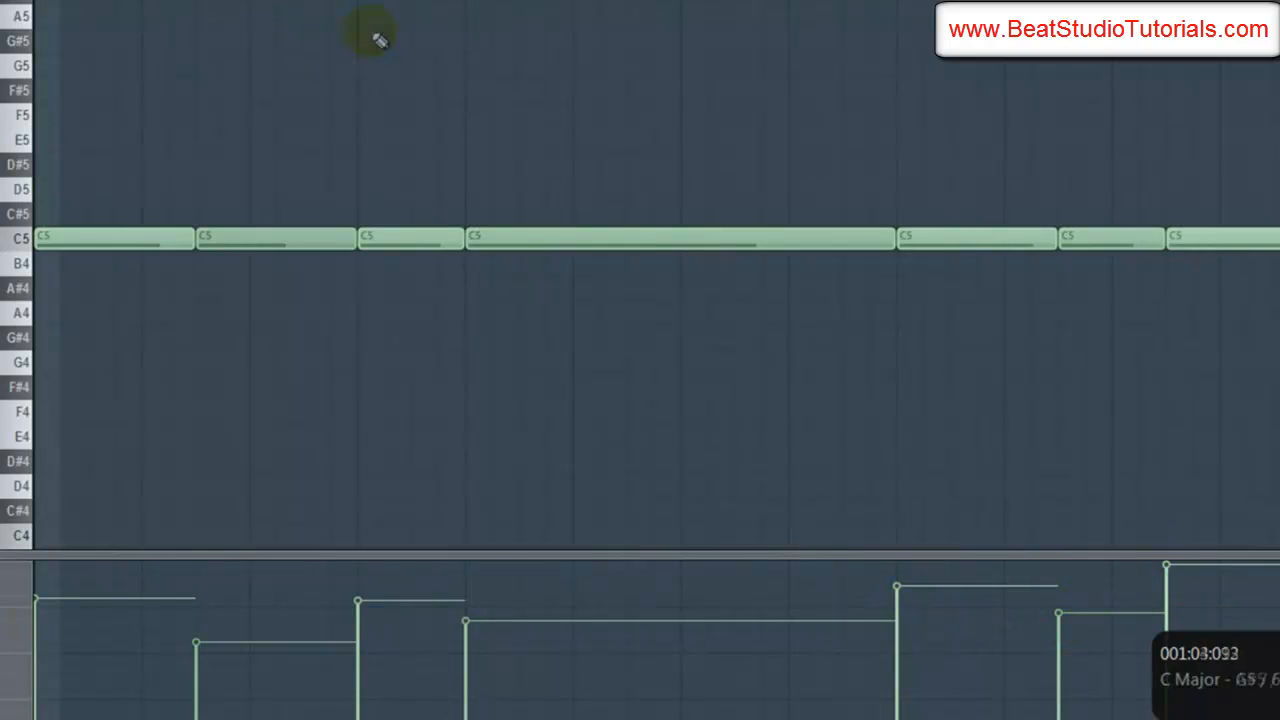
scroll(511, 400, "down", 1)
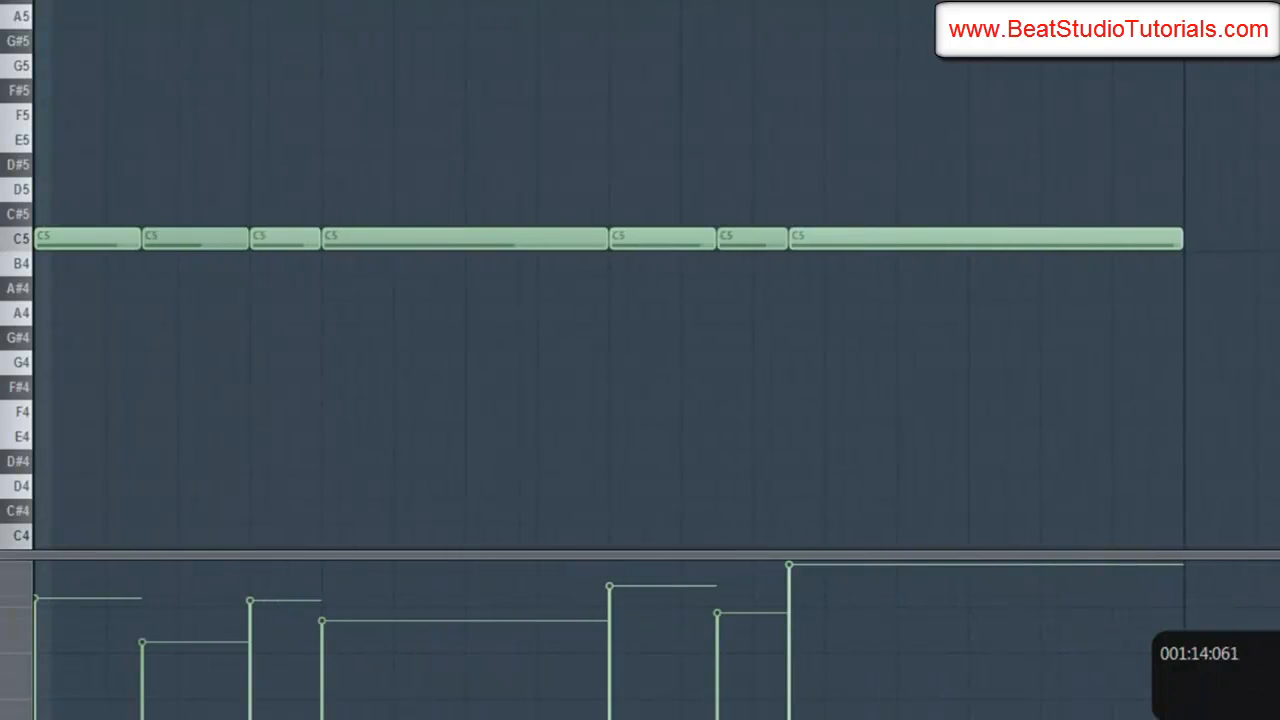
key("Escape")
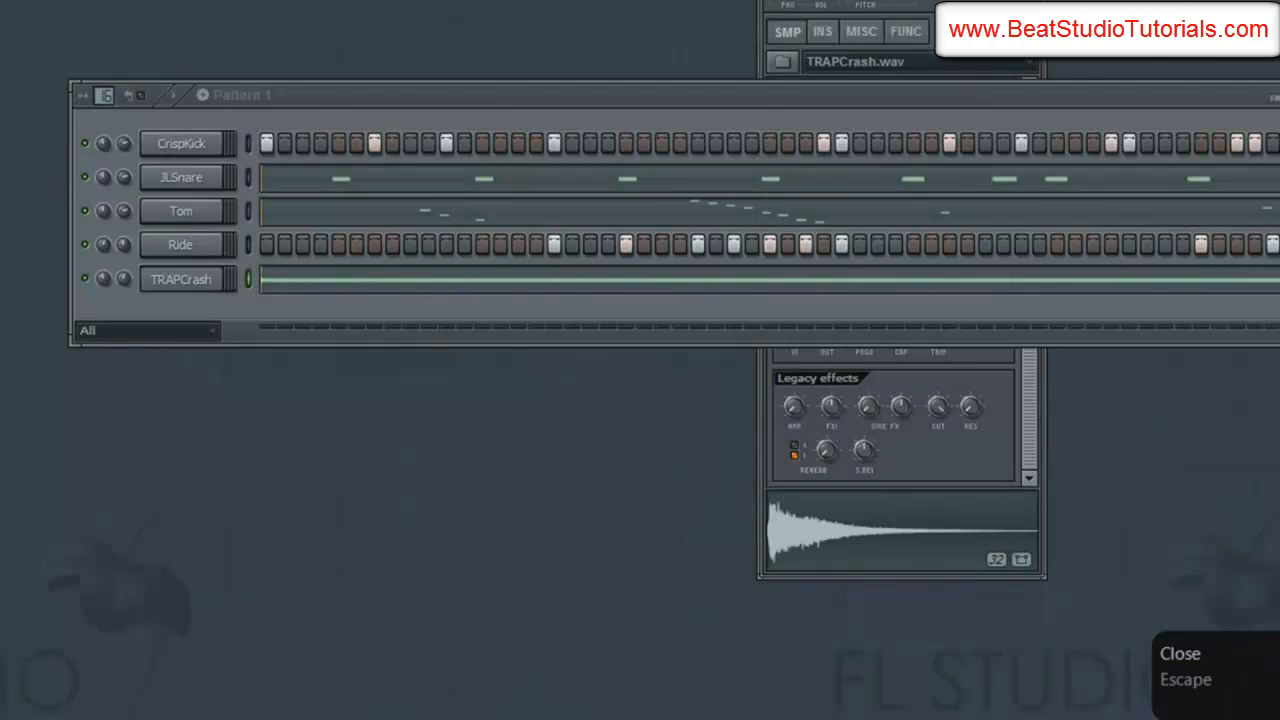
key("Escape")
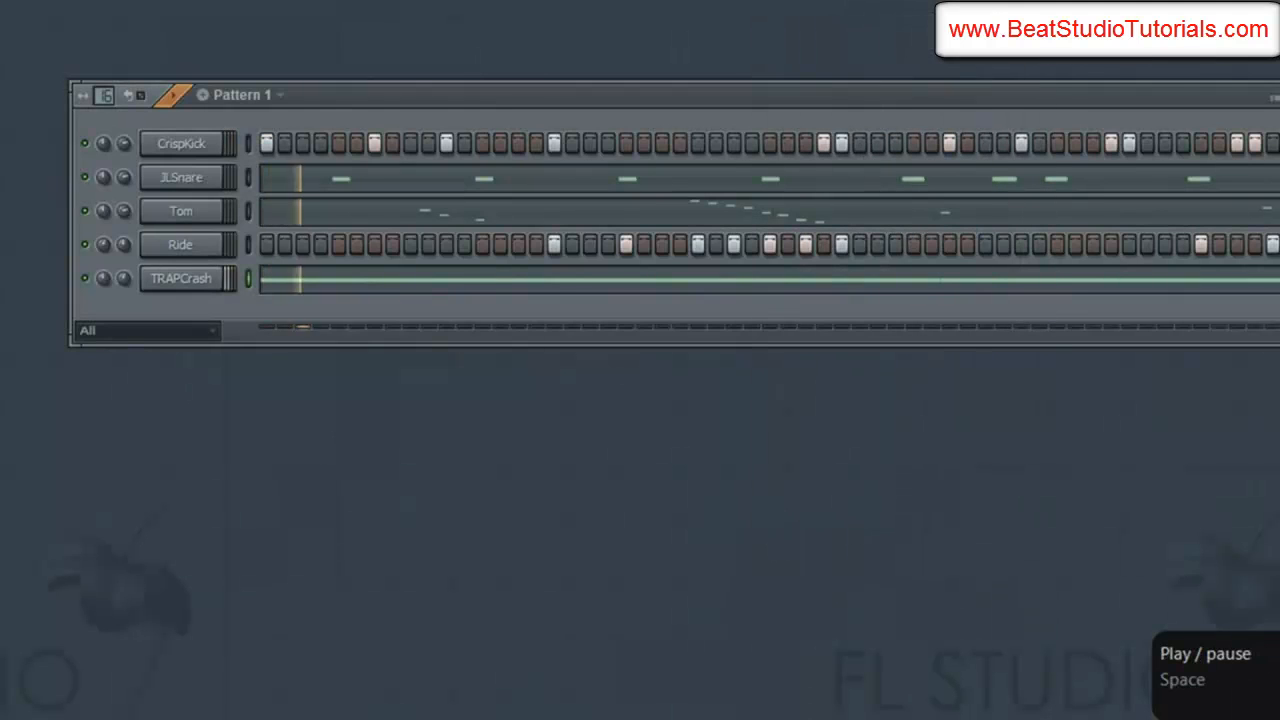
Step: Raise the TRAPCrash velocity on step 7 to about 70%, raise steps 17 and 39 slightly, lower step 43, and play the pattern
left_click(429, 277)
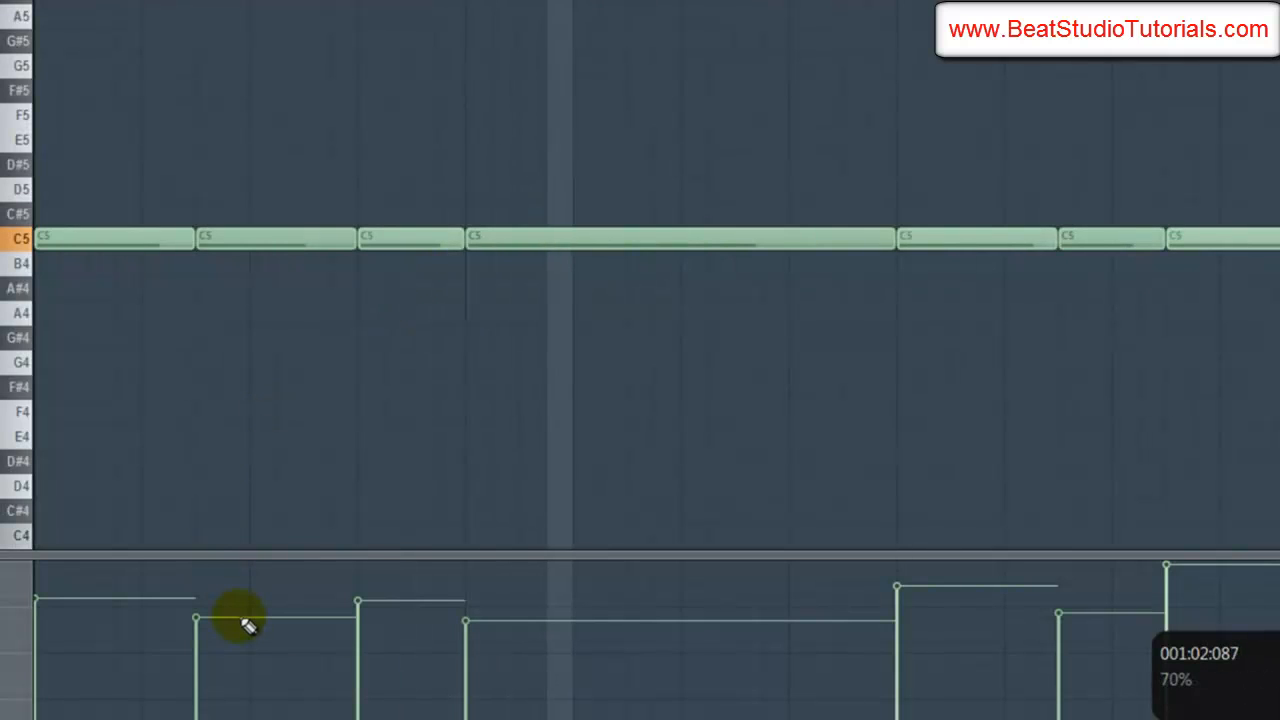
left_click(470, 614)
mouse_move(1155, 620)
left_mouse_down()
mouse_move(1086, 594)
mouse_move(1195, 607)
left_mouse_up()
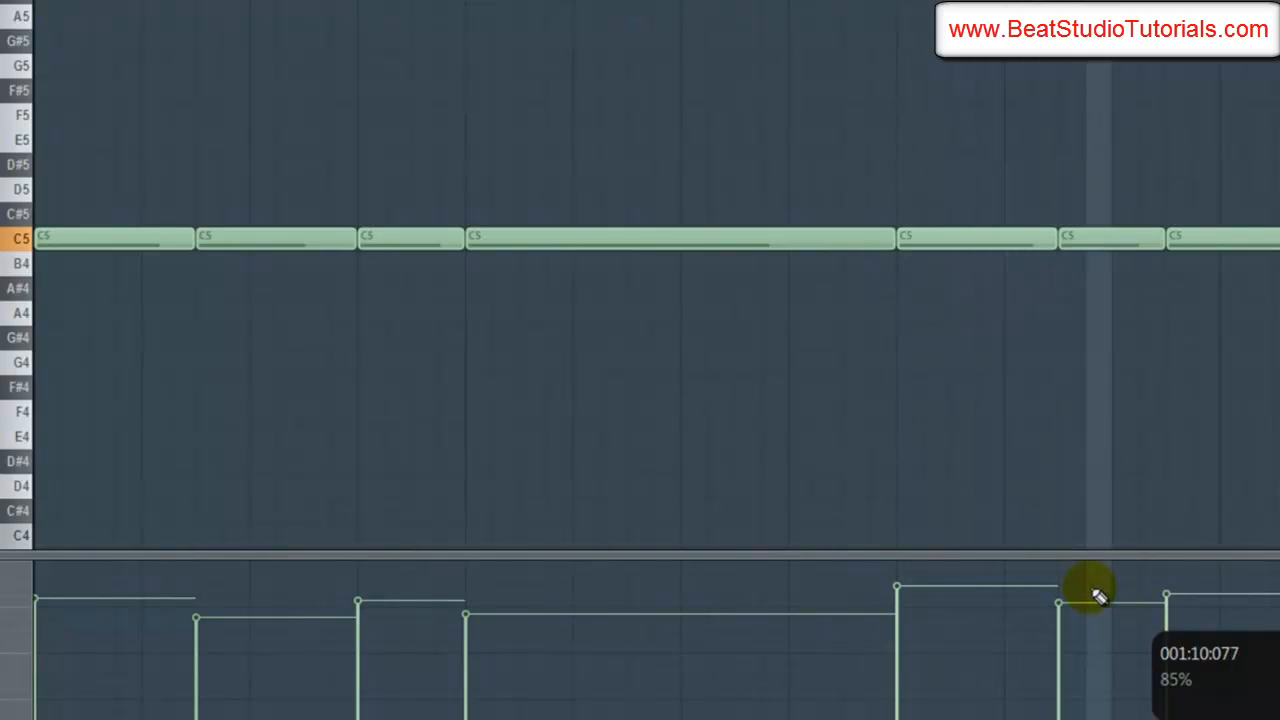
key("Escape")
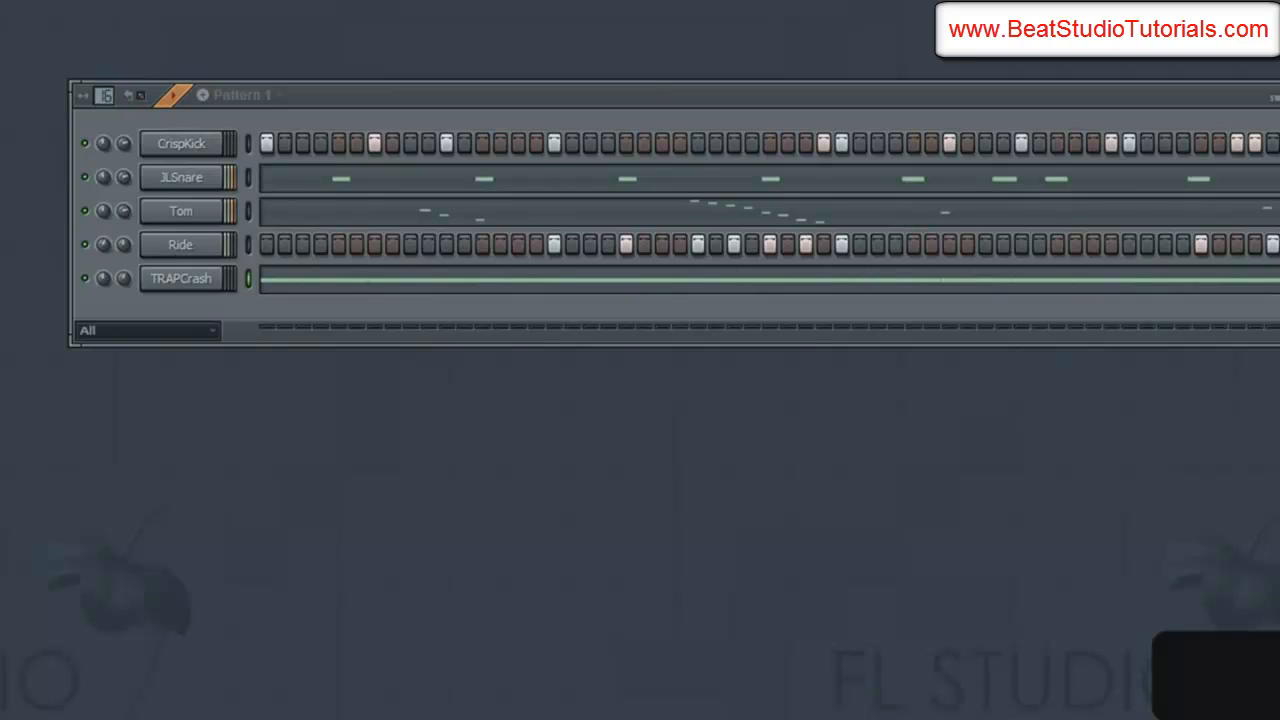
key("space")
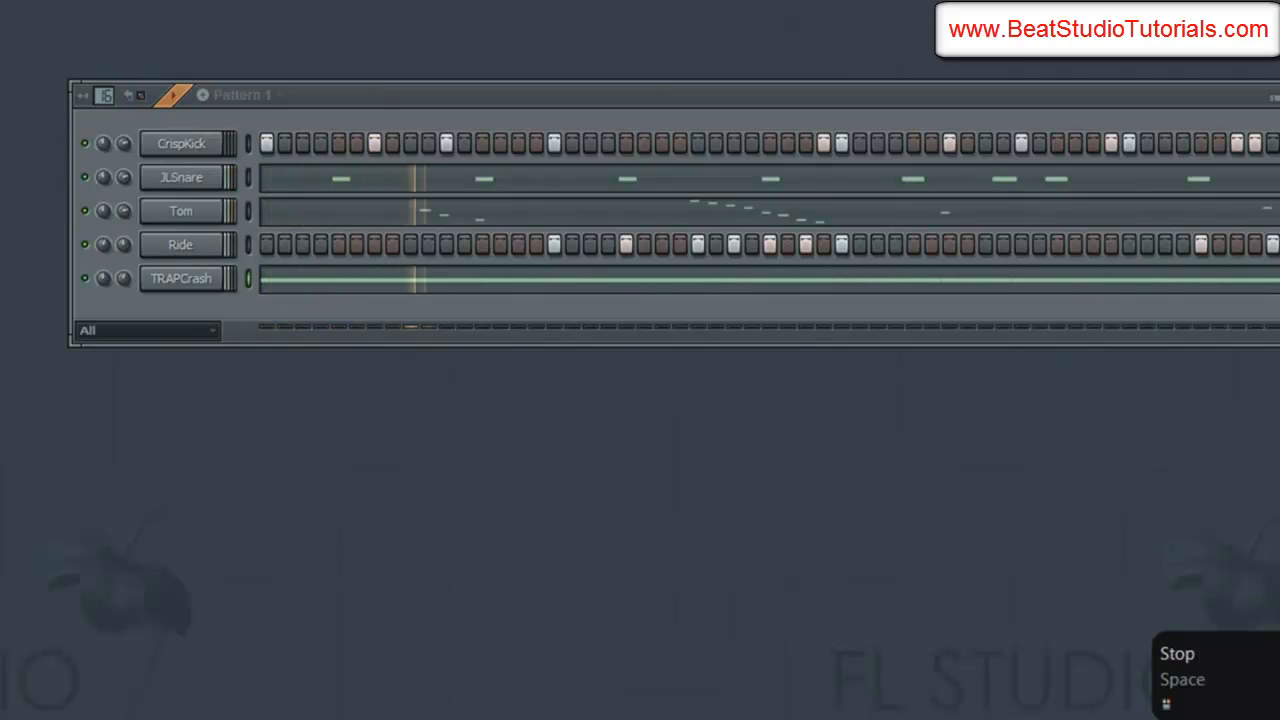